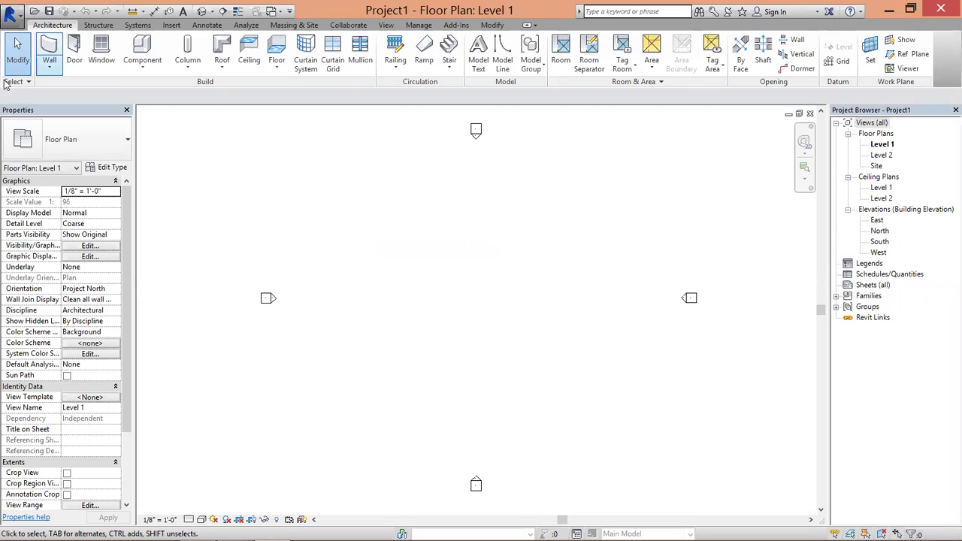
Step: Start the Wall tool on Level 1 and browse the available wall types
click(45, 48)
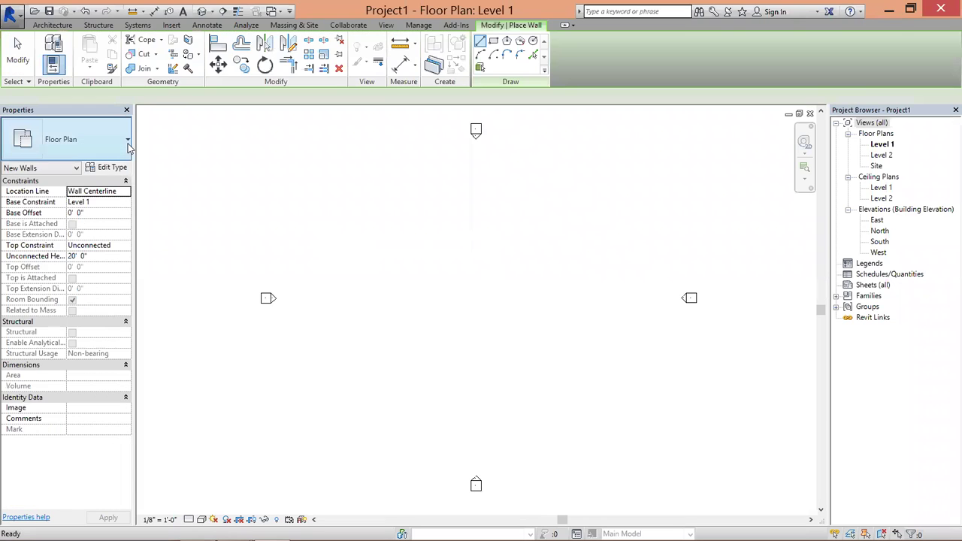
click(127, 143)
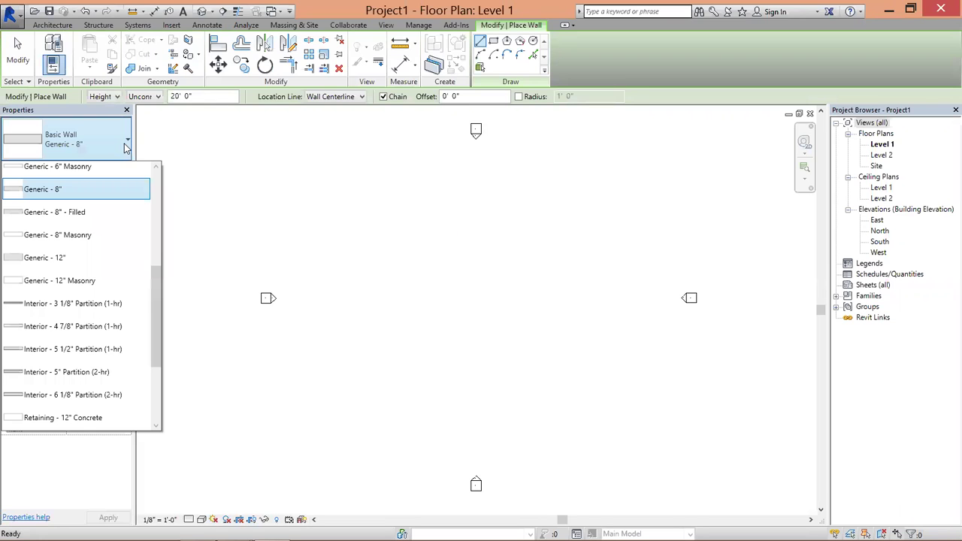
scroll(85, 222, up, 3)
scroll(85, 222, up, 2)
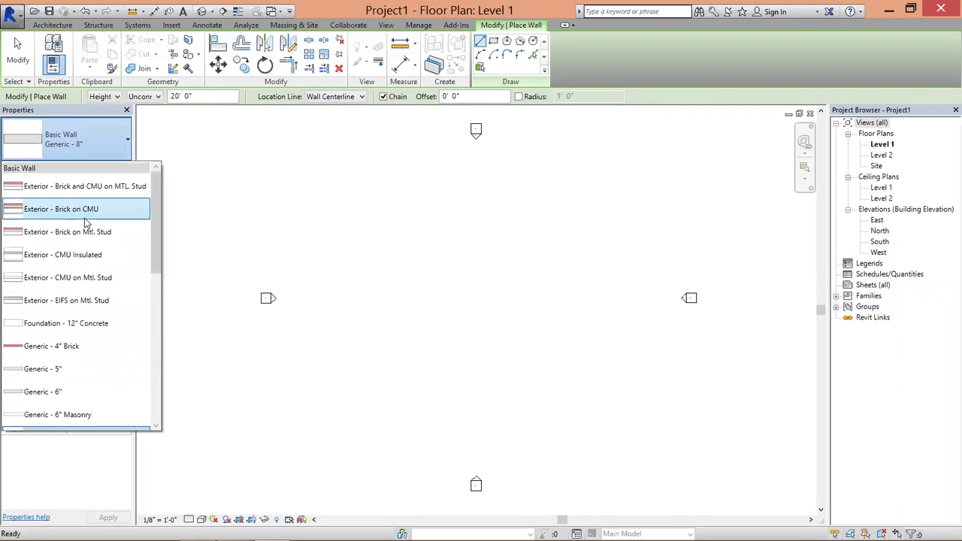
scroll(80, 287, down, 3)
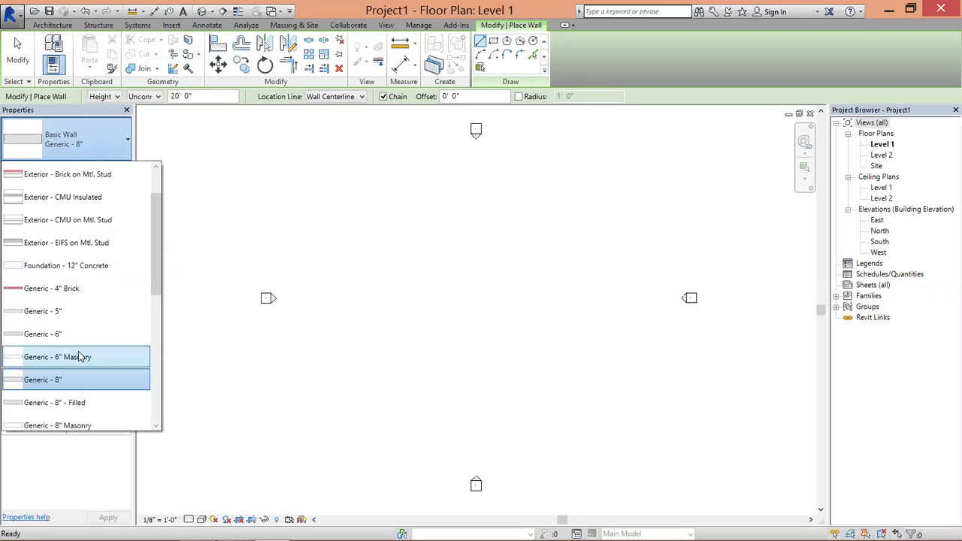
scroll(80, 356, down, 1)
scroll(81, 356, down, 1)
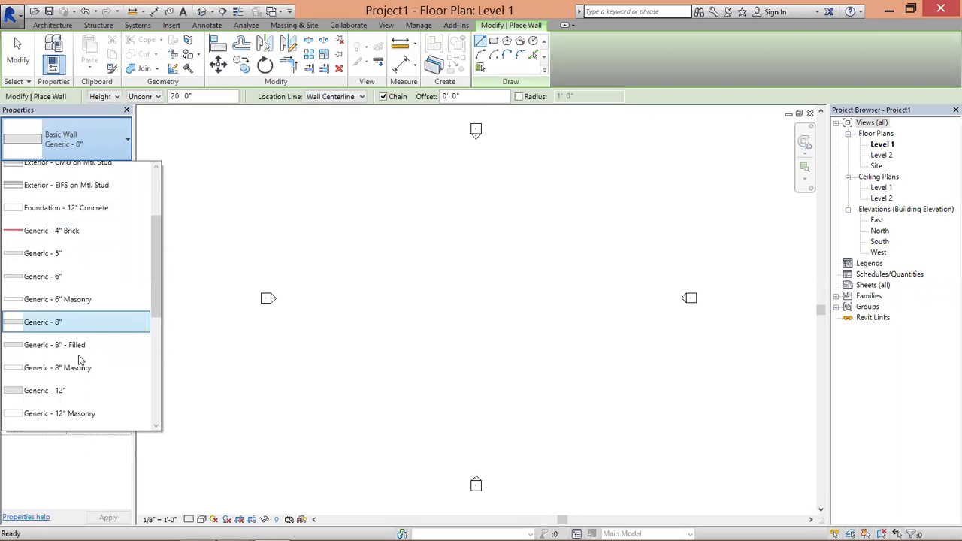
scroll(80, 361, down, 1)
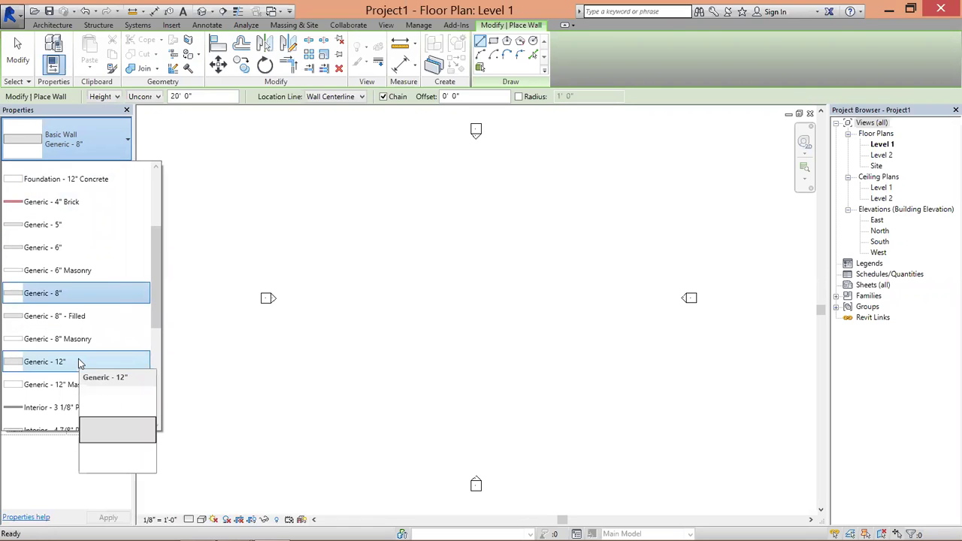
scroll(81, 364, down, 1)
scroll(81, 364, down, 1)
scroll(80, 364, down, 1)
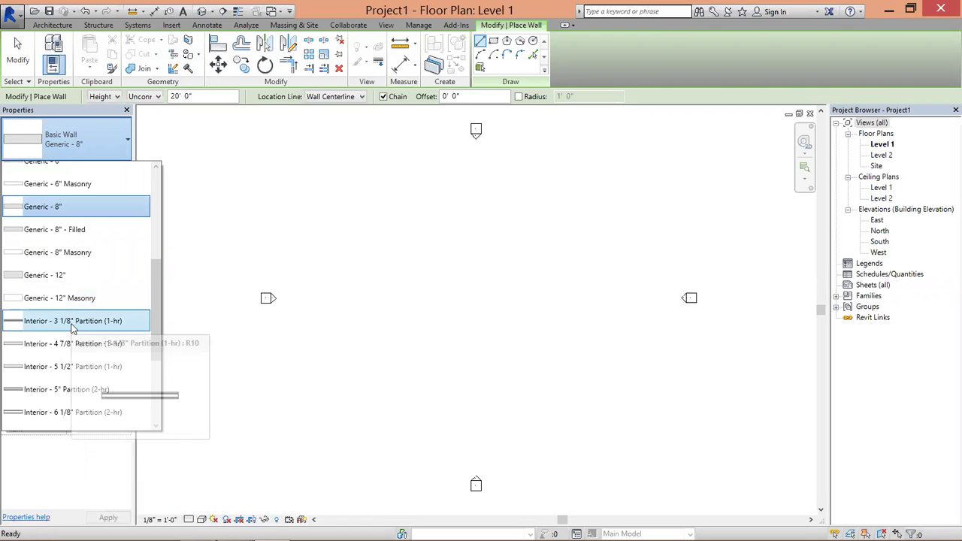
scroll(72, 328, up, 1)
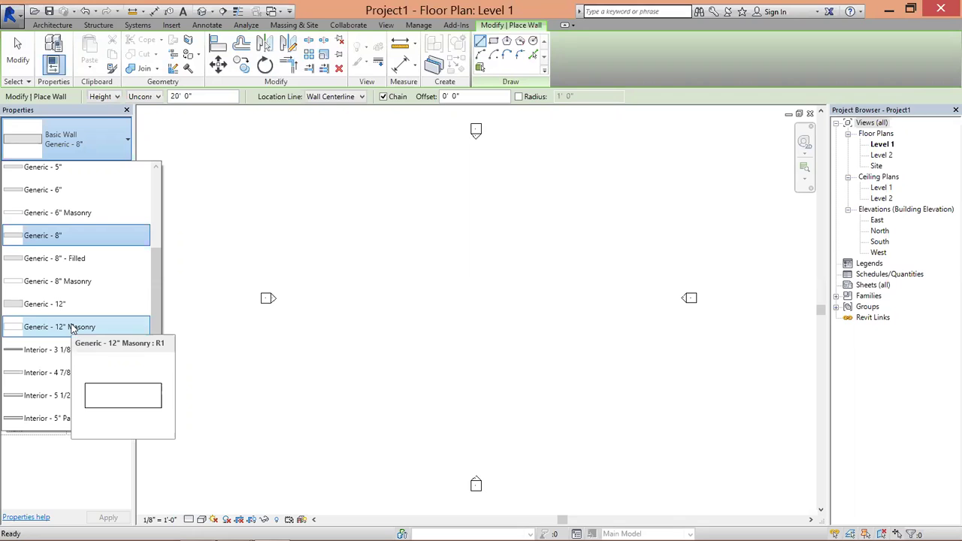
scroll(72, 328, up, 1)
scroll(73, 328, up, 1)
scroll(72, 328, up, 2)
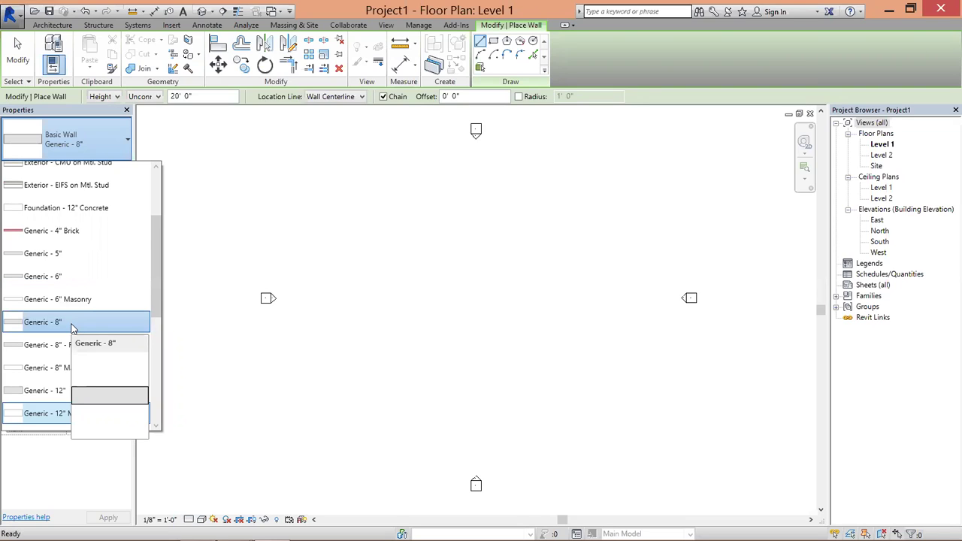
Step: Choose Generic - 6" as the wall type in the Type Selector
click(222, 166)
click(117, 146)
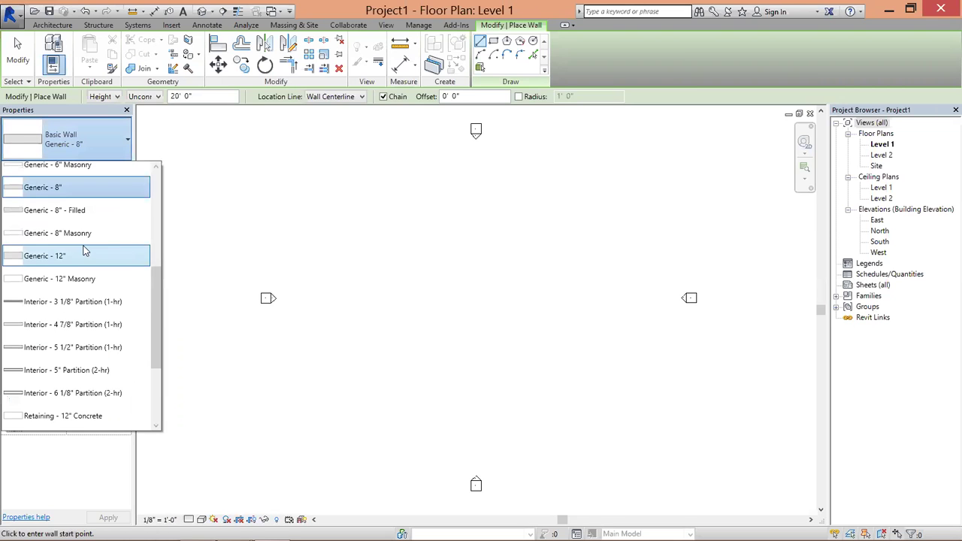
scroll(85, 252, up, 1)
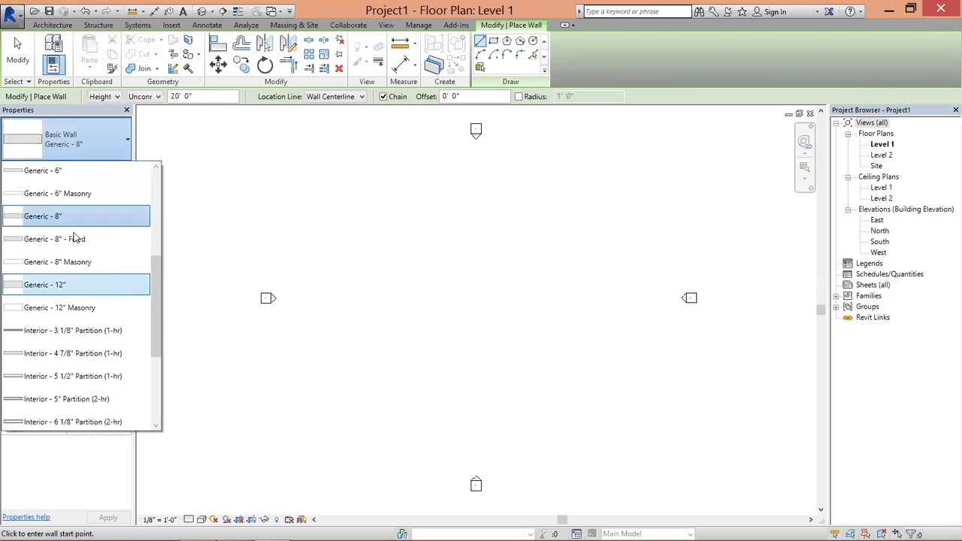
click(63, 177)
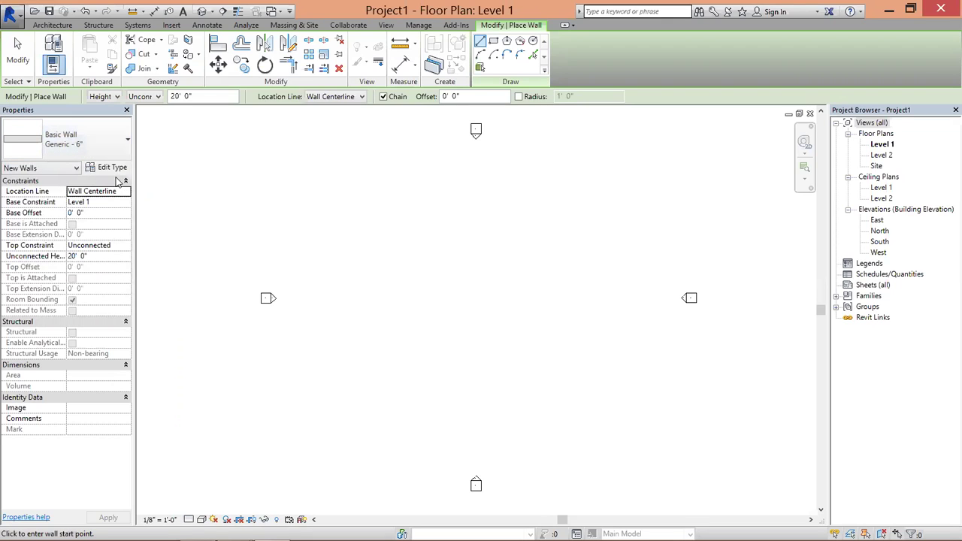
Step: Duplicate the Generic - 6" wall type as a new type named Generic - 9"
click(115, 171)
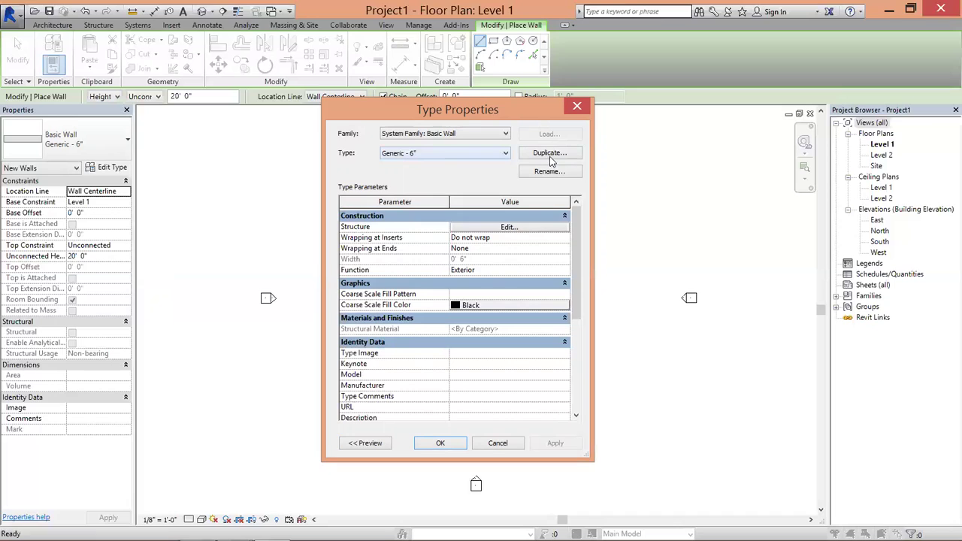
click(551, 154)
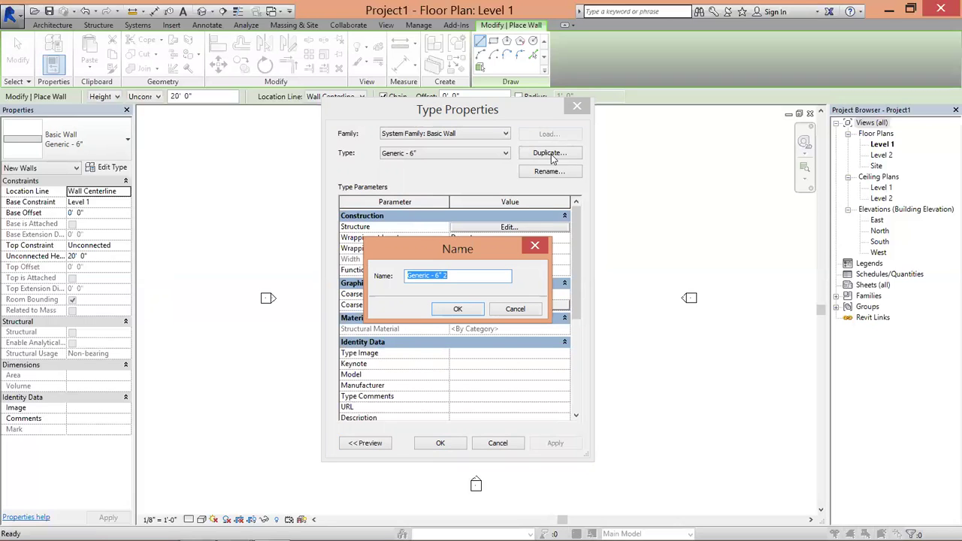
click(444, 275)
double_click(439, 275)
text(9)
key(BackSpace)
click(467, 311)
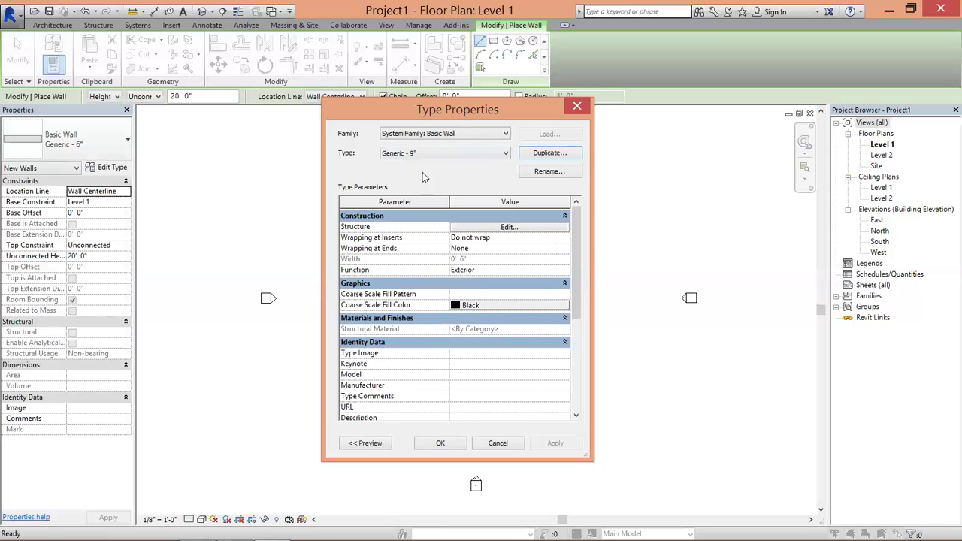
Step: Set the wall assembly's Structure layer thickness to 4"
click(507, 227)
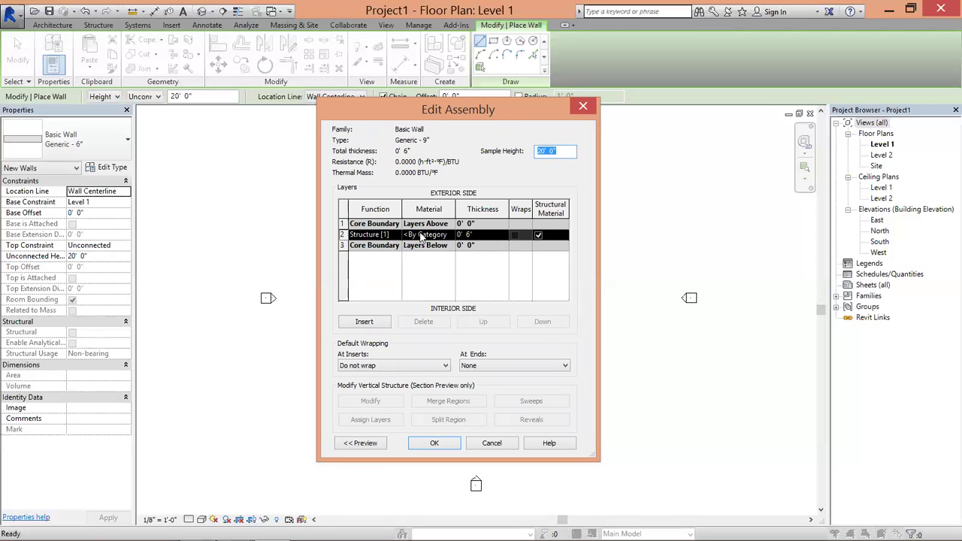
click(468, 234)
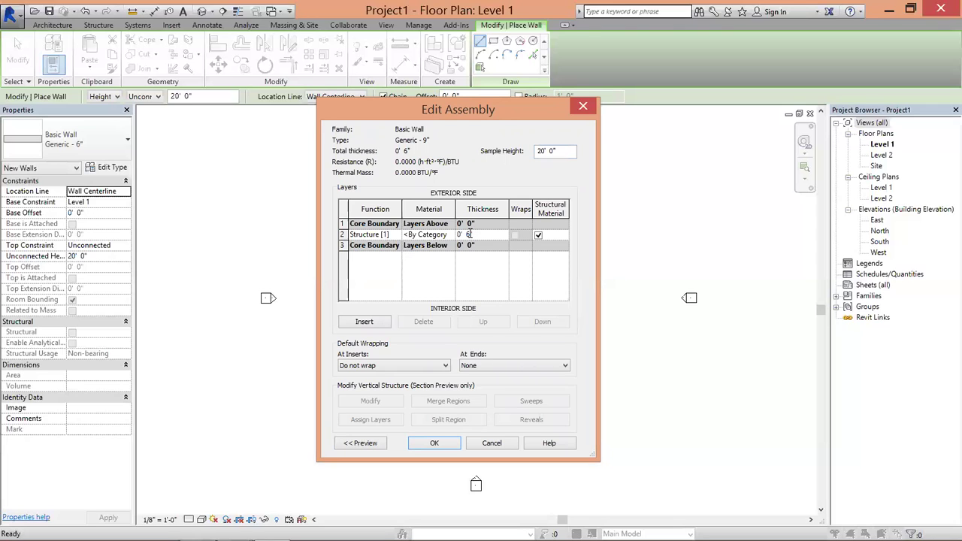
key(BackSpace)
text(4)
key(Return)
Step: Insert a Substrate [2] layer below the core boundary on the interior side
click(369, 323)
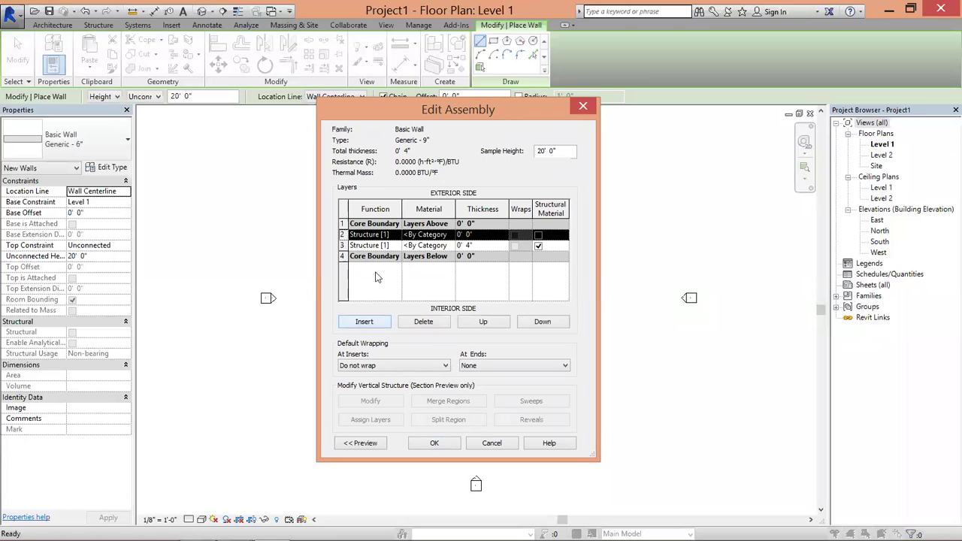
click(533, 321)
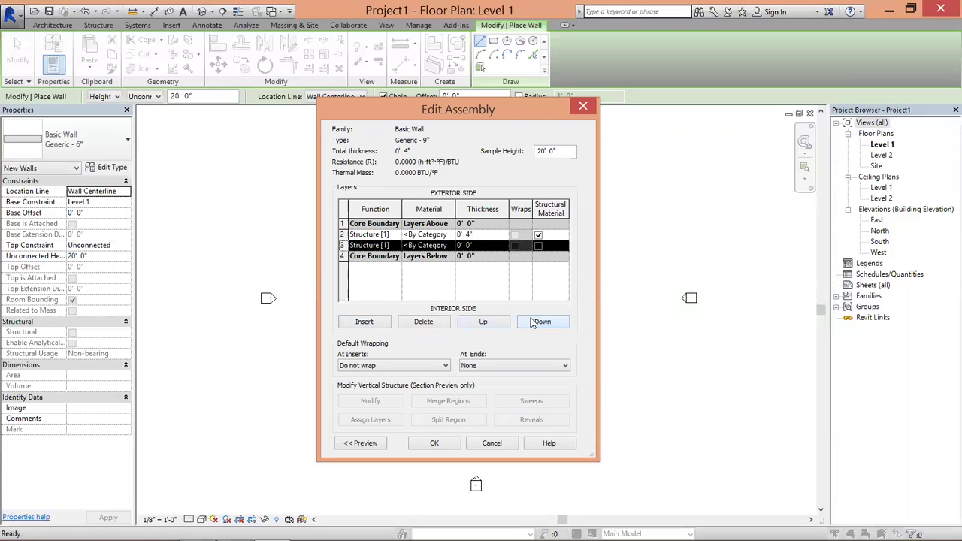
click(533, 322)
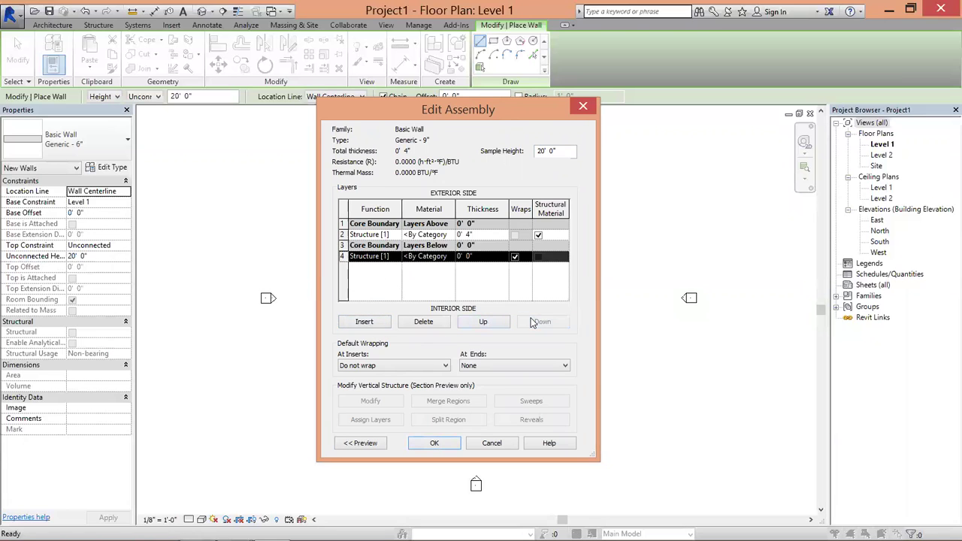
click(382, 257)
click(396, 257)
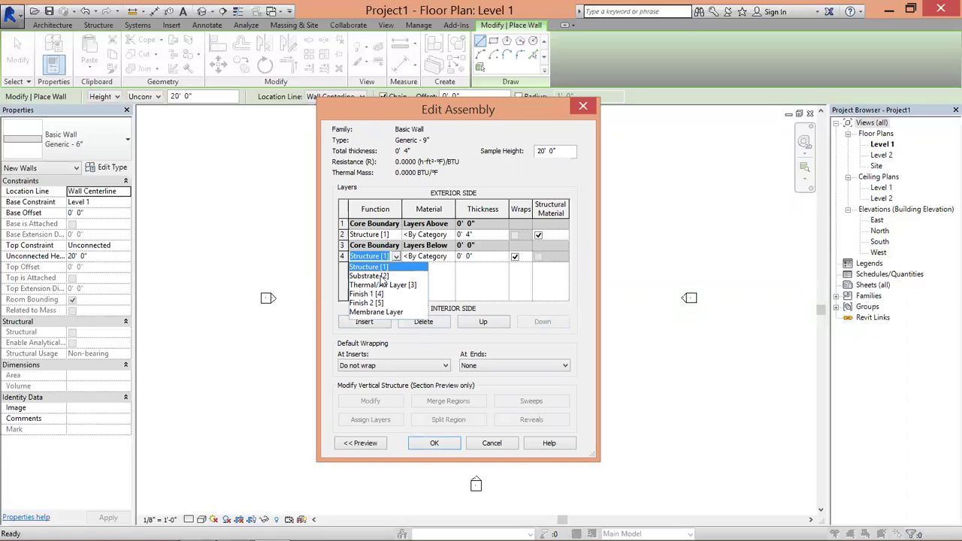
click(370, 276)
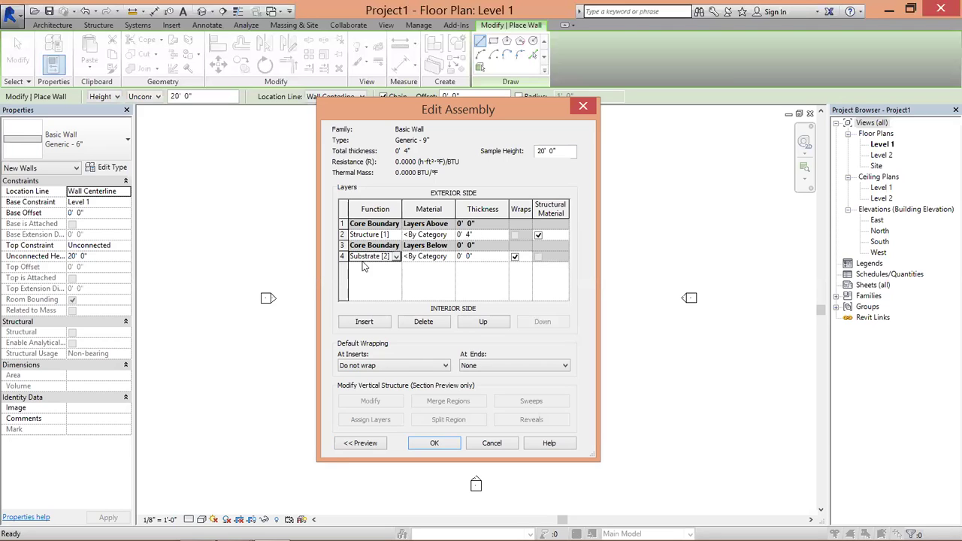
click(425, 256)
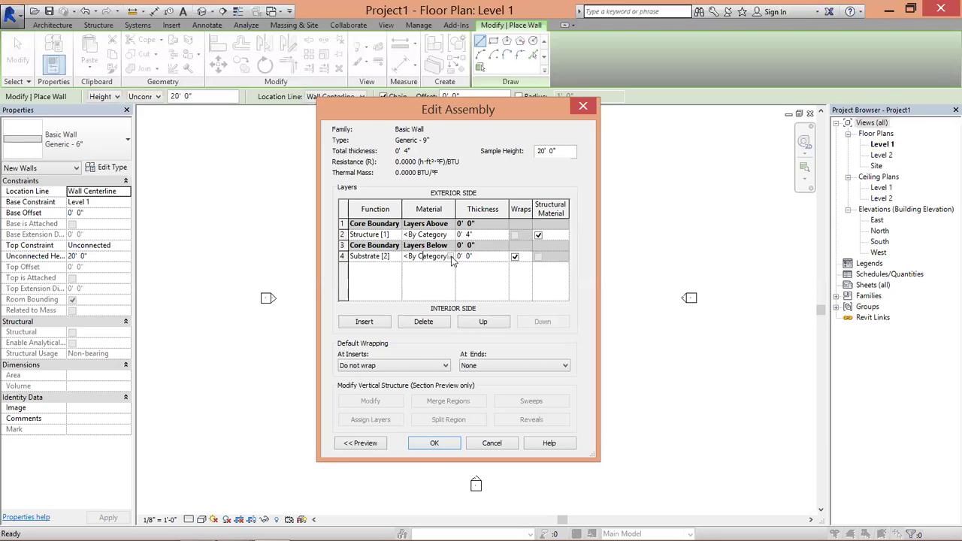
Step: Assign Plywood, Sheathing from the Material Browser to the interior substrate layer
click(449, 256)
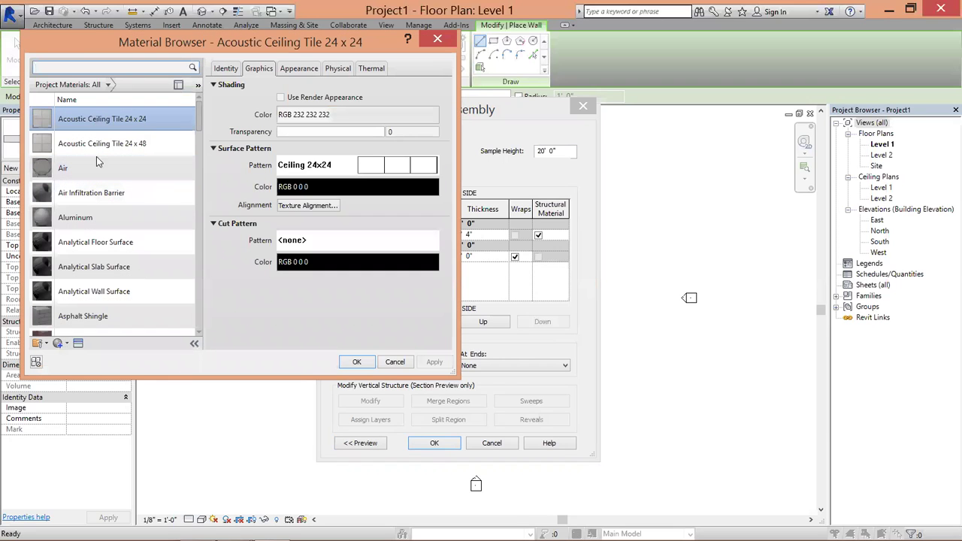
scroll(98, 167, down, 1)
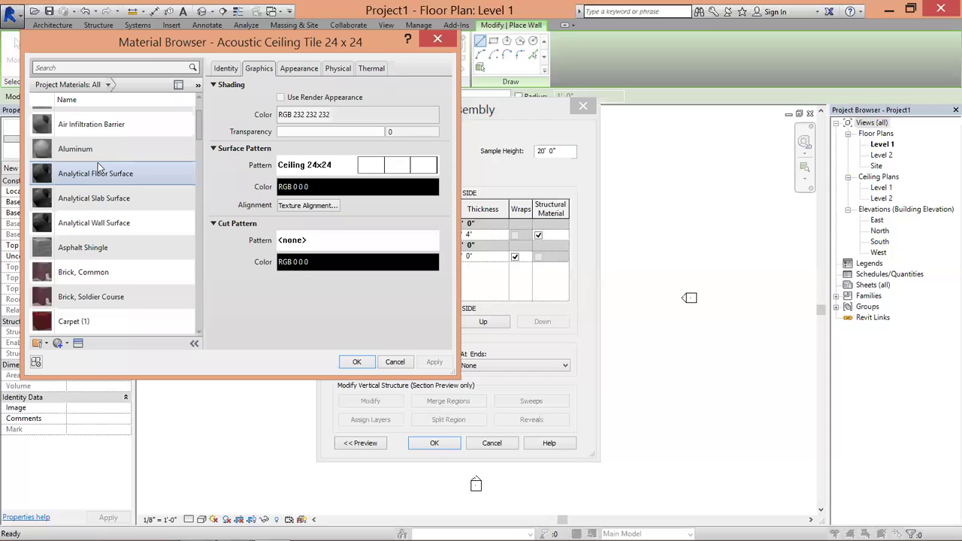
scroll(98, 167, down, 1)
scroll(98, 168, down, 1)
scroll(98, 167, down, 1)
scroll(98, 168, down, 1)
scroll(98, 168, down, 1)
scroll(98, 167, down, 1)
scroll(98, 168, down, 1)
scroll(97, 167, down, 1)
scroll(97, 167, down, 1)
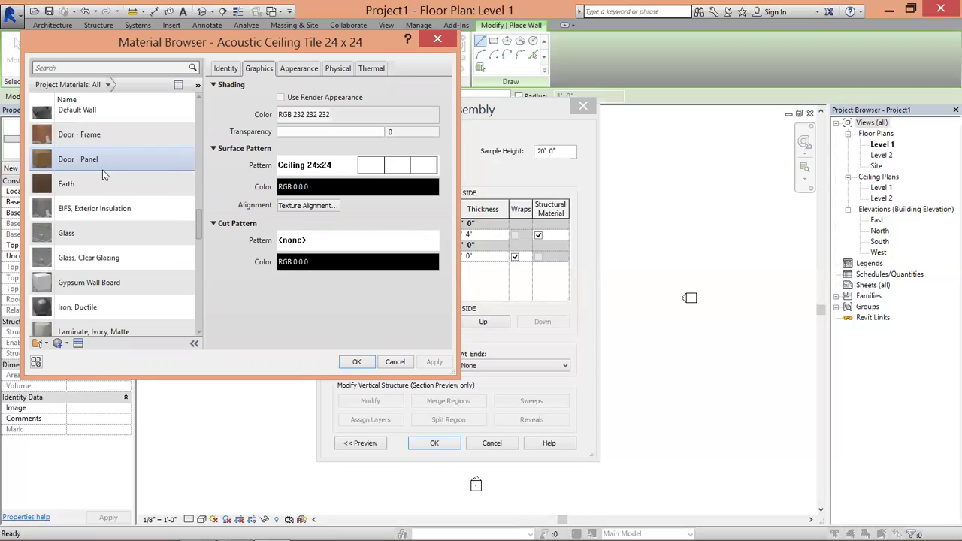
scroll(104, 174, down, 2)
scroll(104, 175, down, 2)
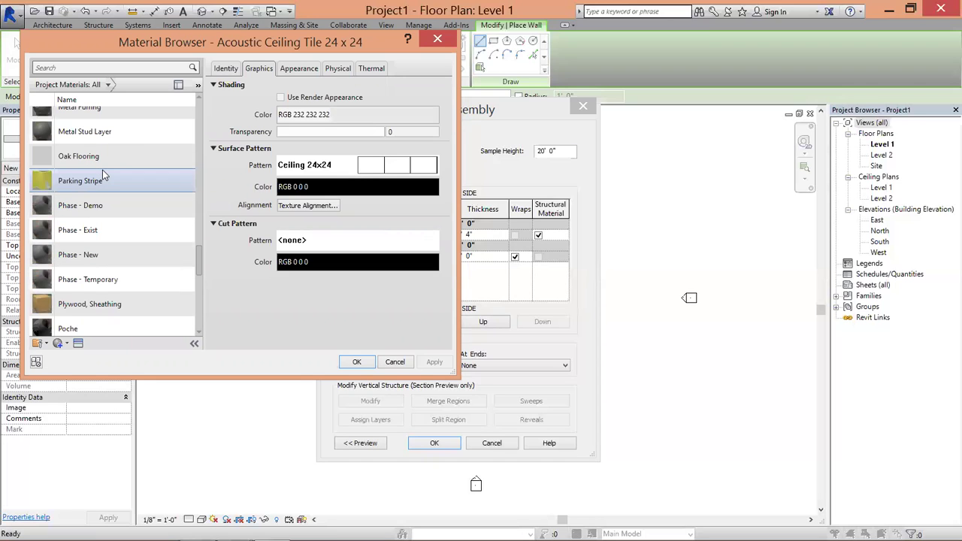
click(115, 306)
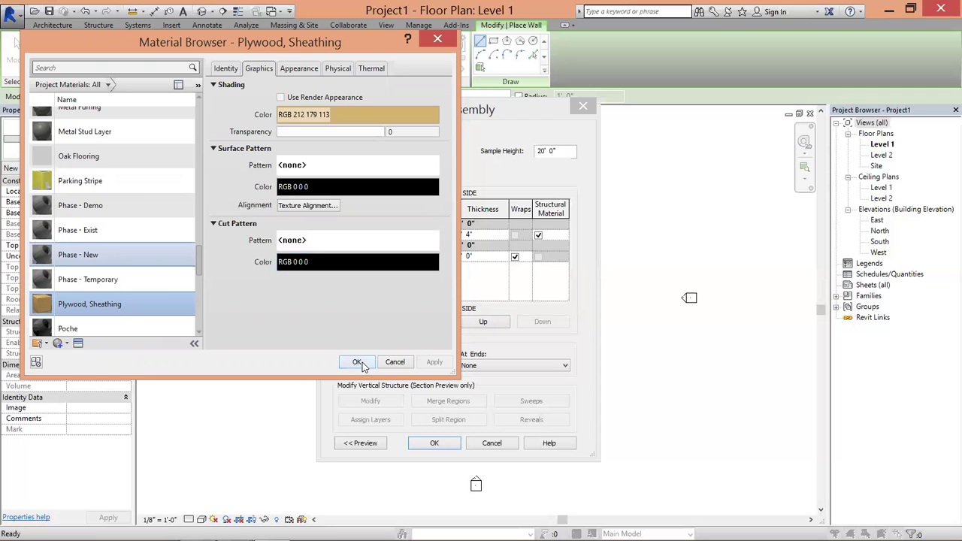
scroll(99, 327, down, 1)
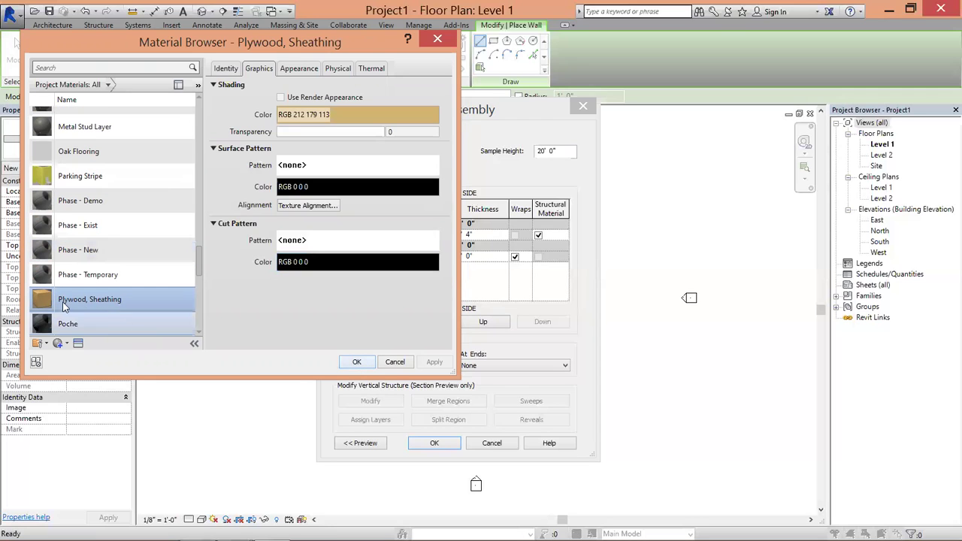
click(359, 363)
Step: Make the plywood substrate layer 2" thick
click(472, 257)
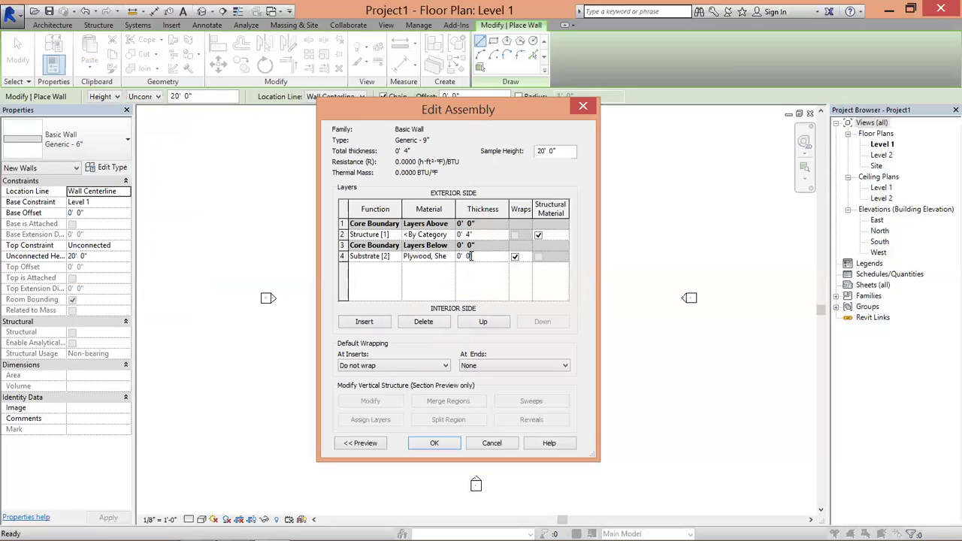
key(BackSpace)
text(2)
click(424, 302)
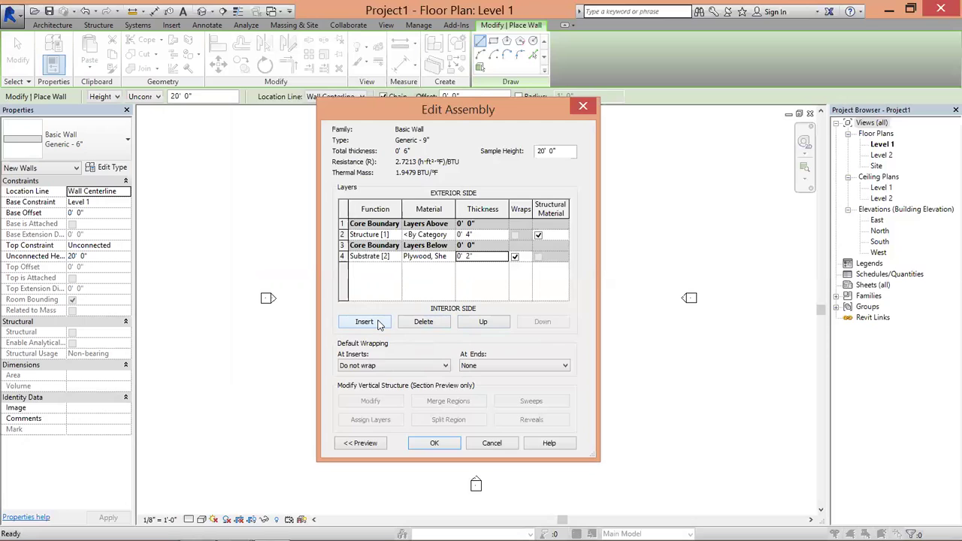
Step: Insert a new Substrate [2] layer at the top, on the wall's exterior side
click(380, 323)
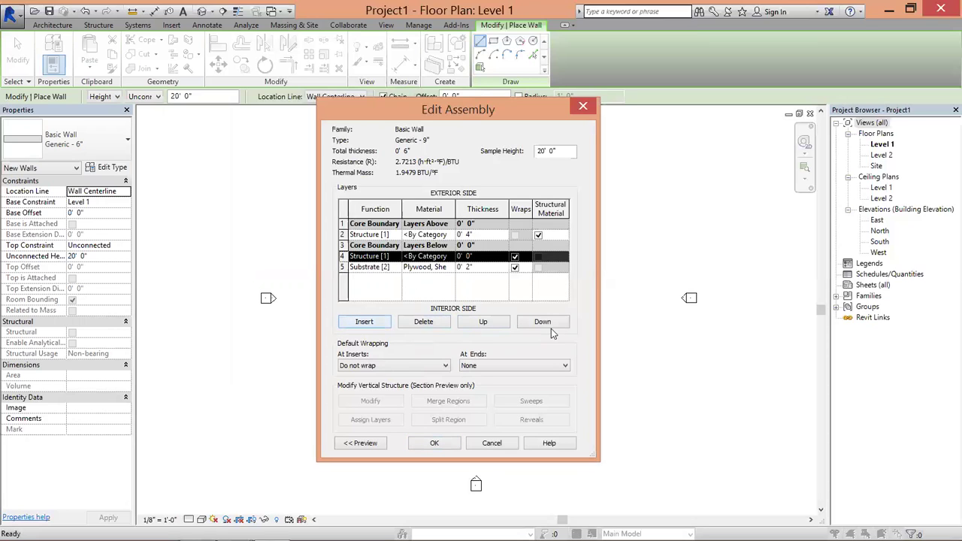
click(483, 323)
click(484, 324)
click(484, 323)
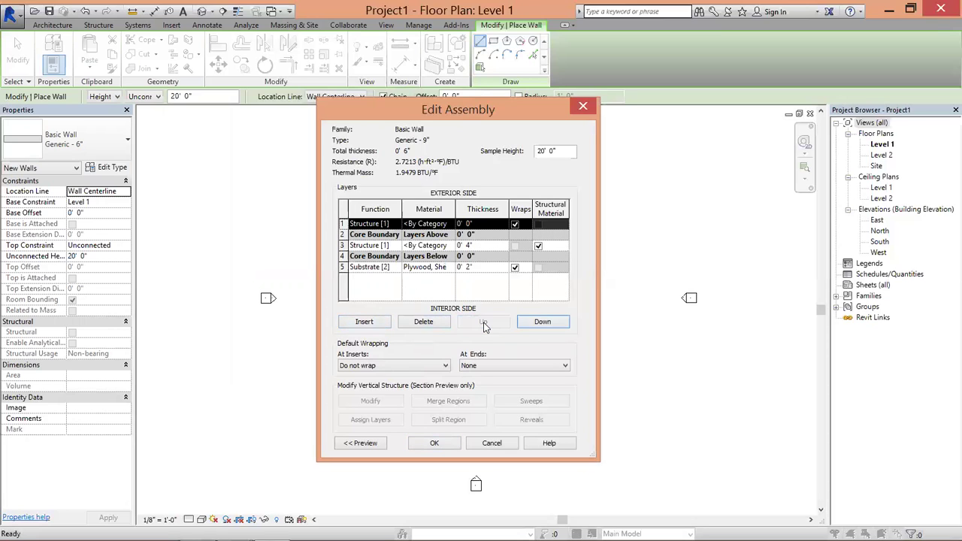
click(435, 226)
click(376, 224)
click(396, 224)
click(384, 244)
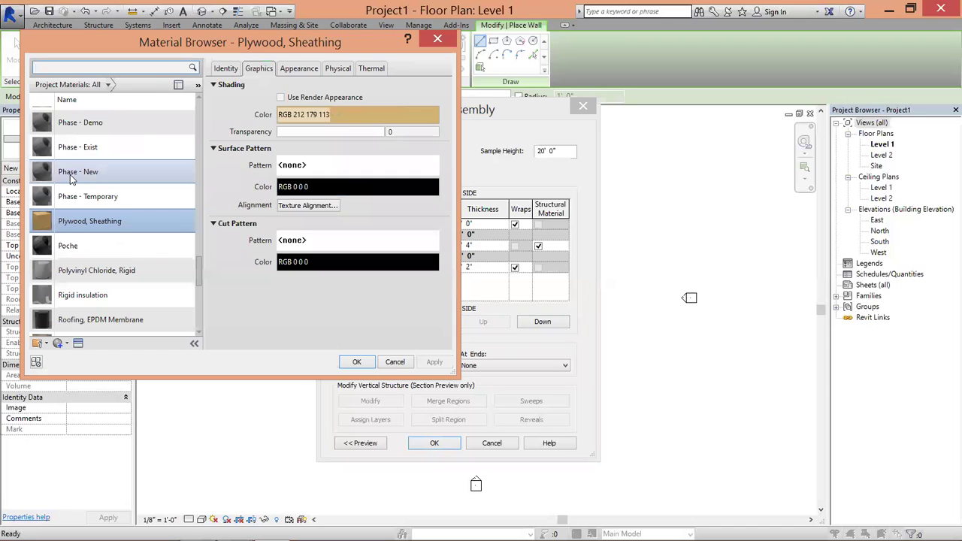
Step: Apply Phase - New to the exterior substrate layer and reopen its material settings
scroll(102, 155, up, 1)
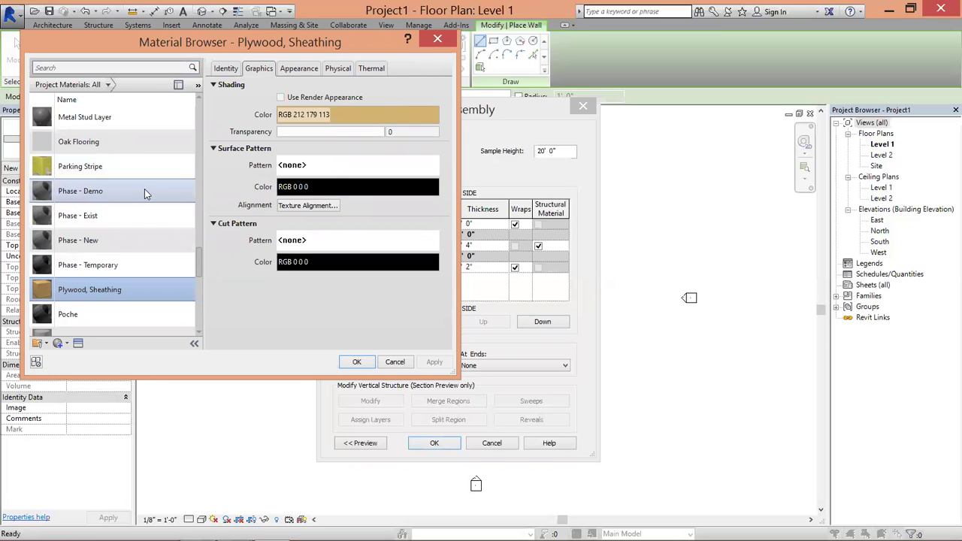
click(127, 248)
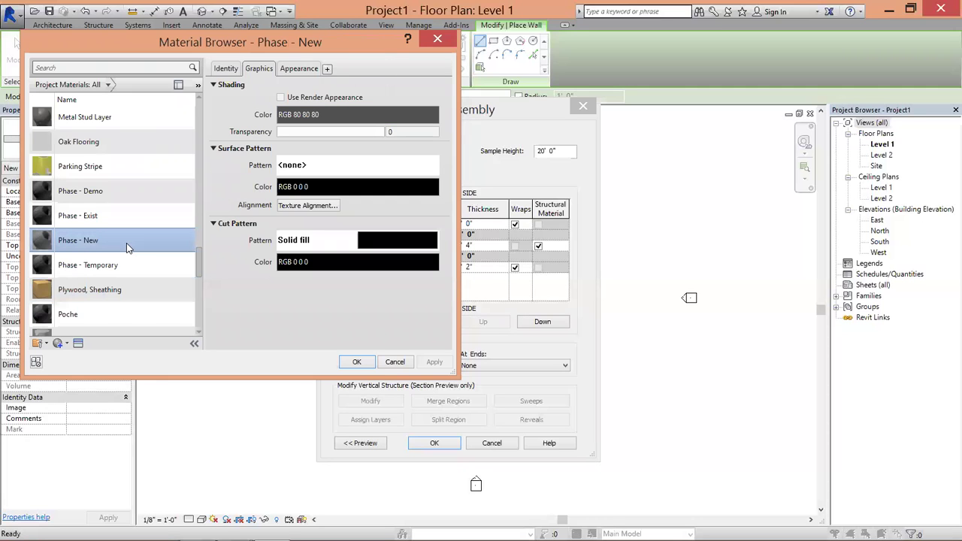
double_click(126, 243)
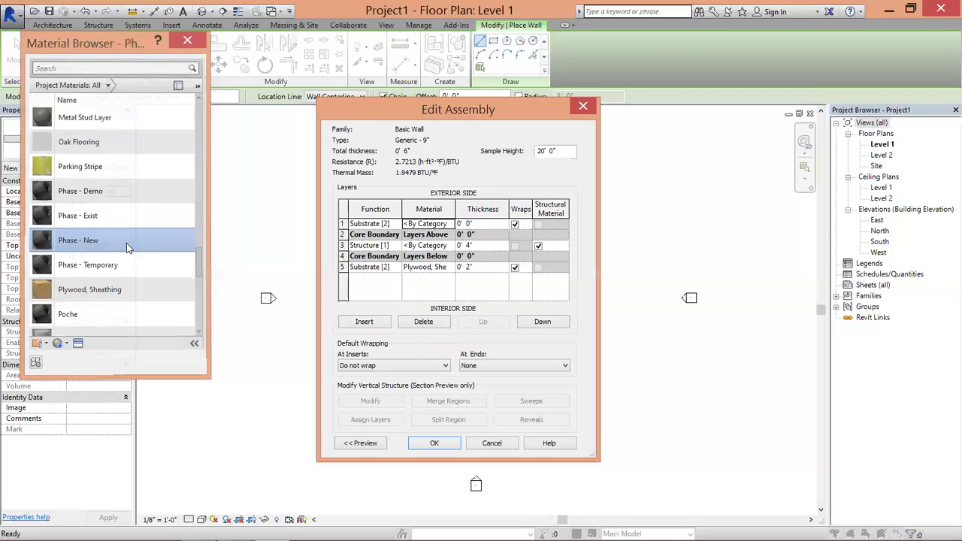
click(449, 224)
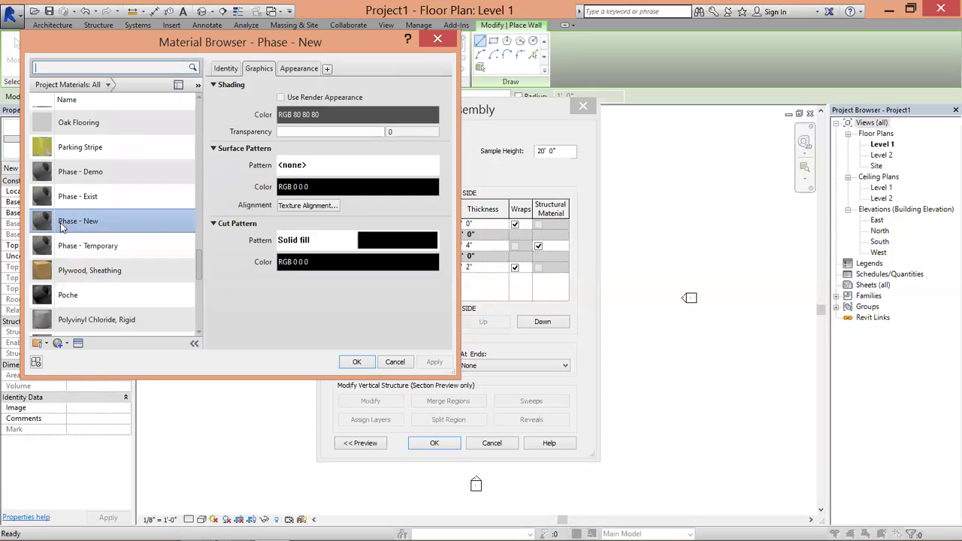
scroll(84, 316, down, 1)
Step: Replace Phase - New's appearance with the 6in Triangles - Orange-Yellow ceramic asset
click(79, 343)
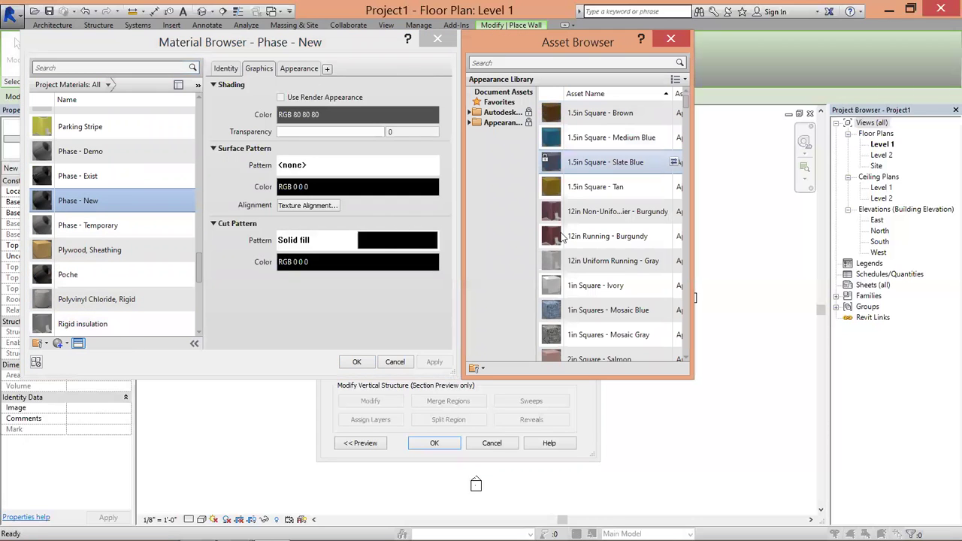
scroll(579, 220, down, 1)
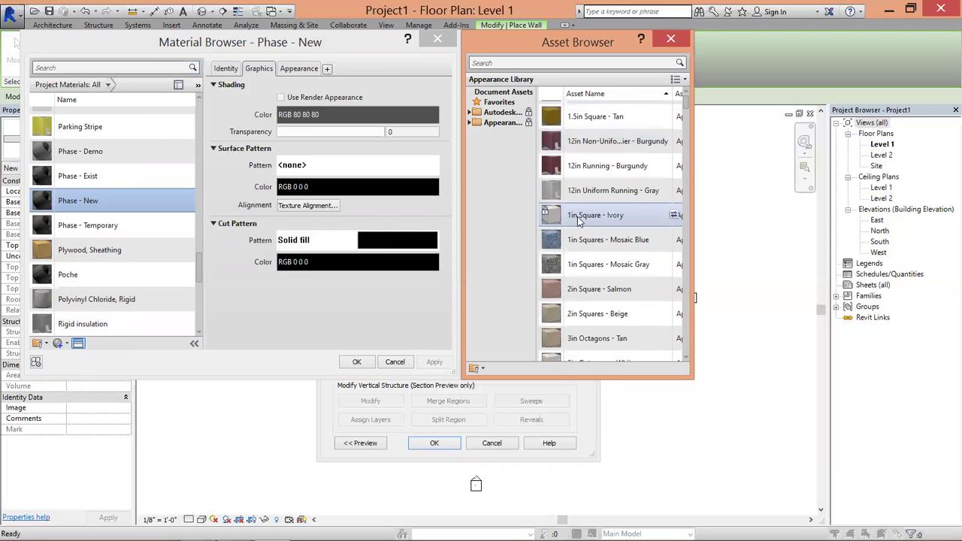
scroll(578, 218, down, 1)
scroll(577, 218, down, 1)
scroll(578, 218, down, 1)
scroll(577, 218, down, 1)
scroll(577, 218, down, 1)
scroll(578, 218, down, 2)
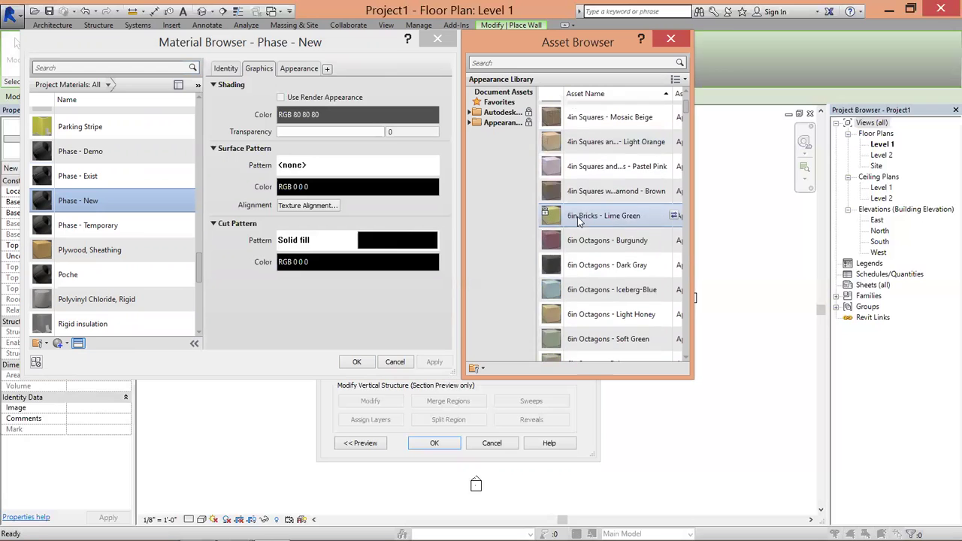
scroll(578, 218, down, 1)
scroll(578, 221, down, 1)
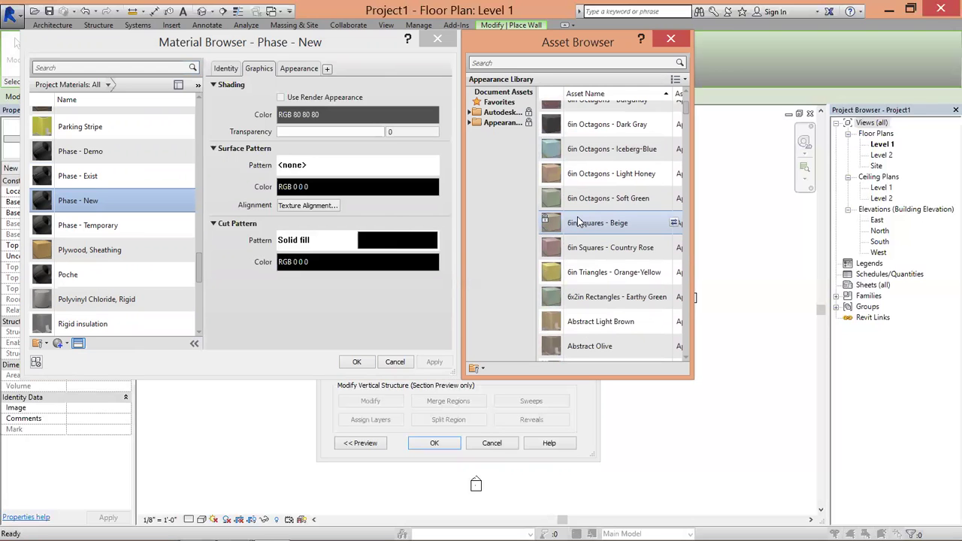
scroll(578, 218, down, 1)
scroll(577, 216, down, 1)
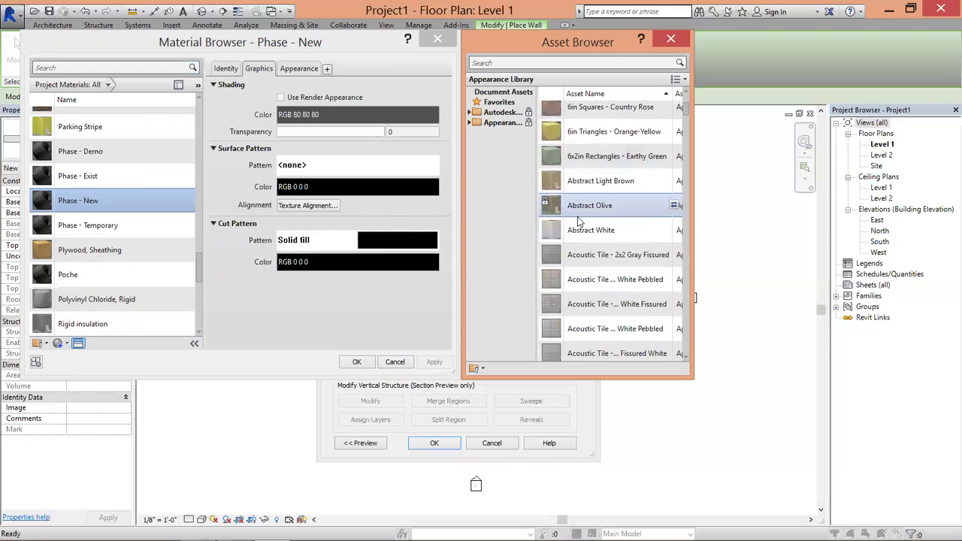
click(675, 132)
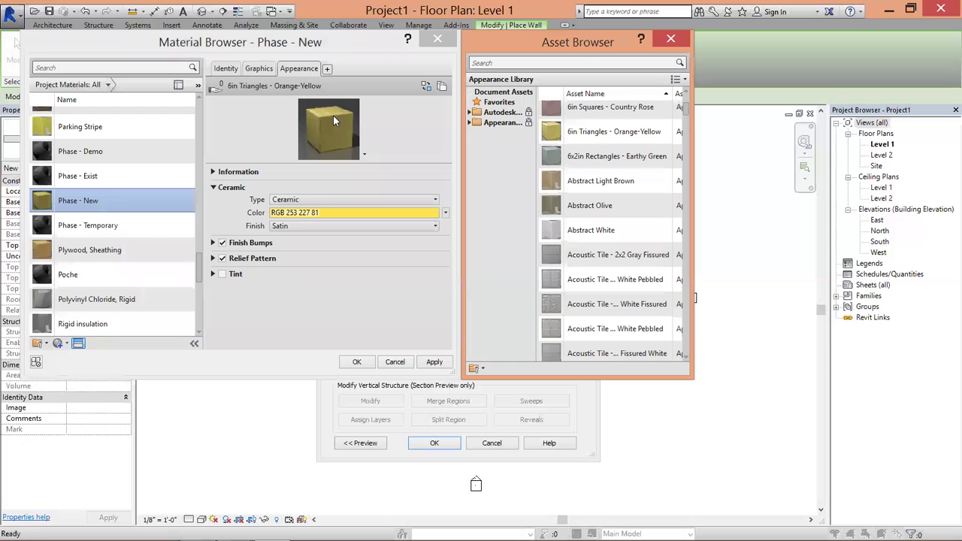
click(437, 363)
Step: Accept the material and make the exterior Phase - New layer 2" thick
click(363, 363)
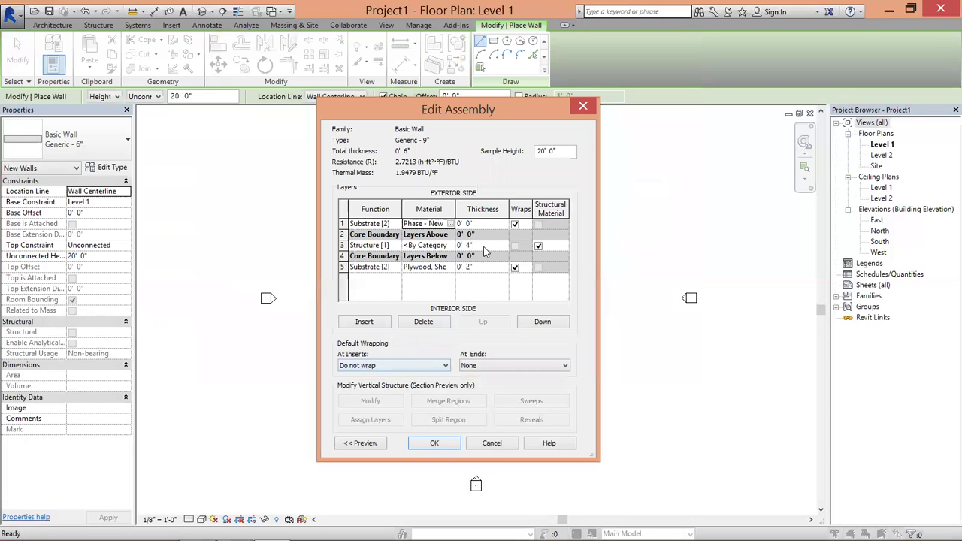
click(471, 225)
key(BackSpace)
text(2)
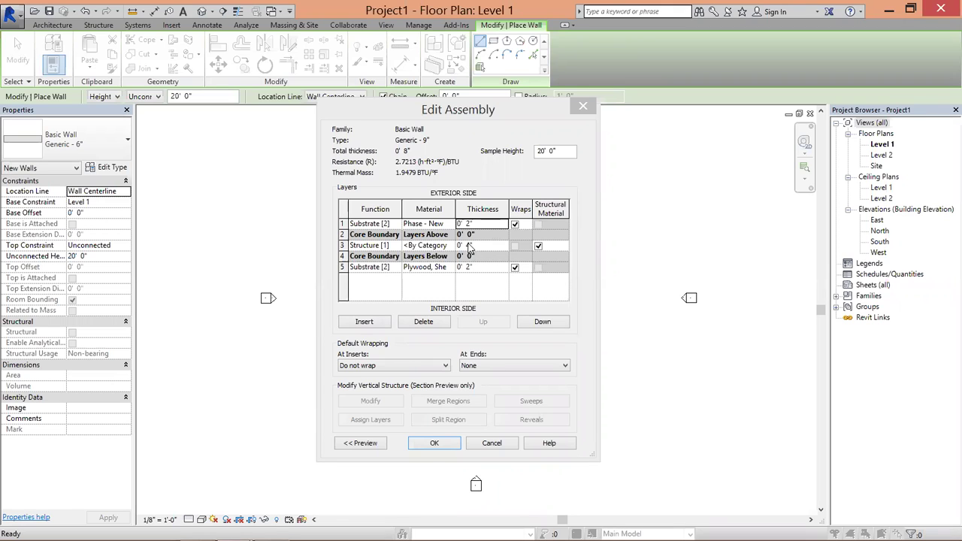
Step: Change the Structure layer from 4" to 5", giving a 9" wall
click(468, 245)
key(BackSpace)
key(BackSpace)
text(5)
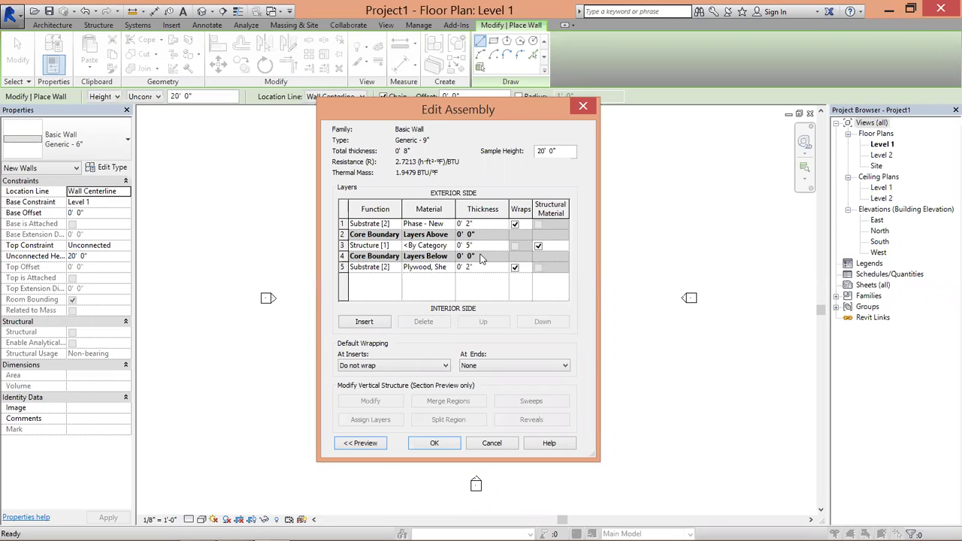
click(467, 282)
Step: Save the Generic - 9" type and draw the top and first vertical walls
click(436, 445)
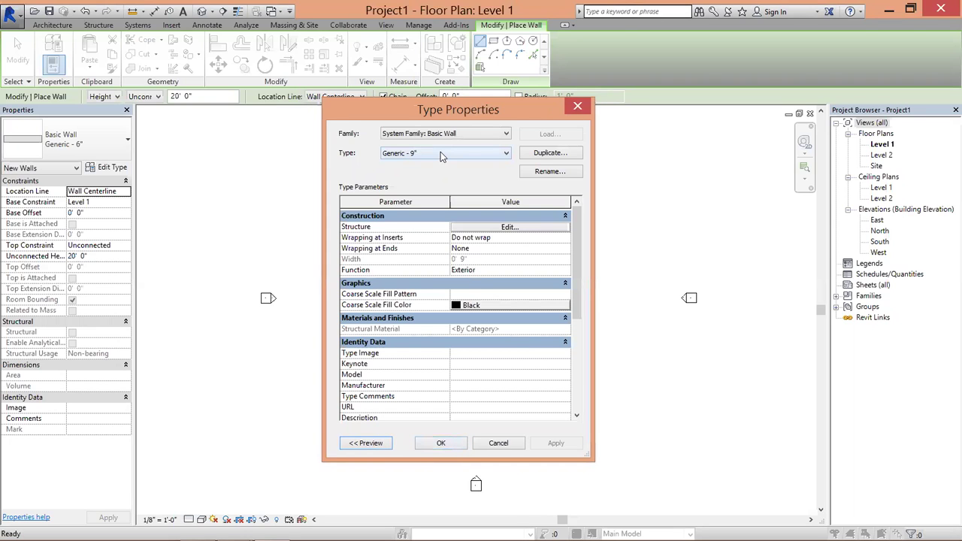
click(454, 444)
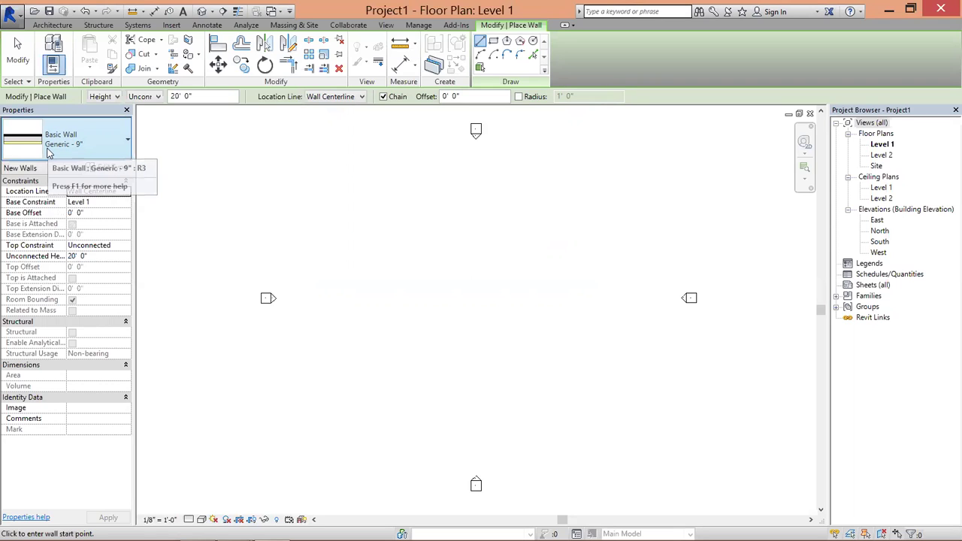
click(387, 260)
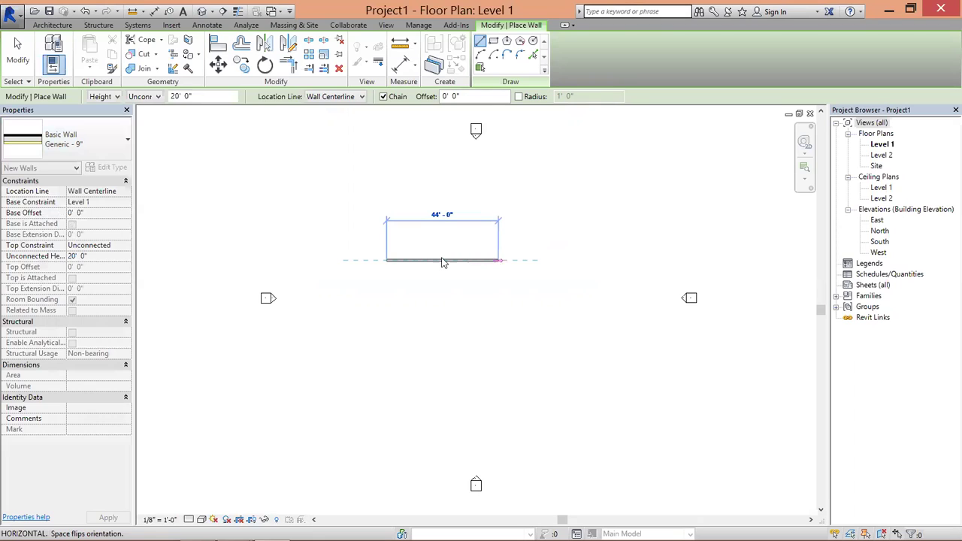
scroll(444, 262, up, 2)
scroll(444, 262, up, 2)
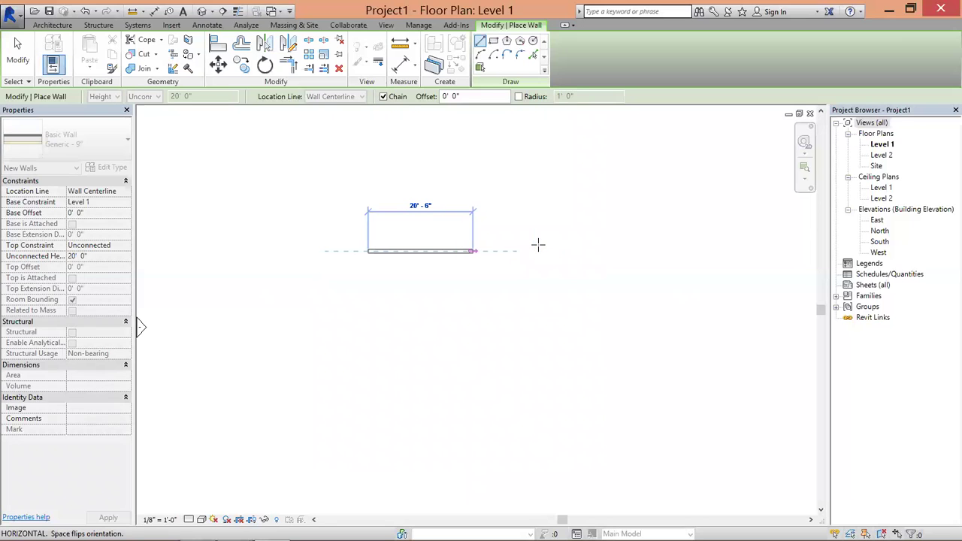
click(539, 244)
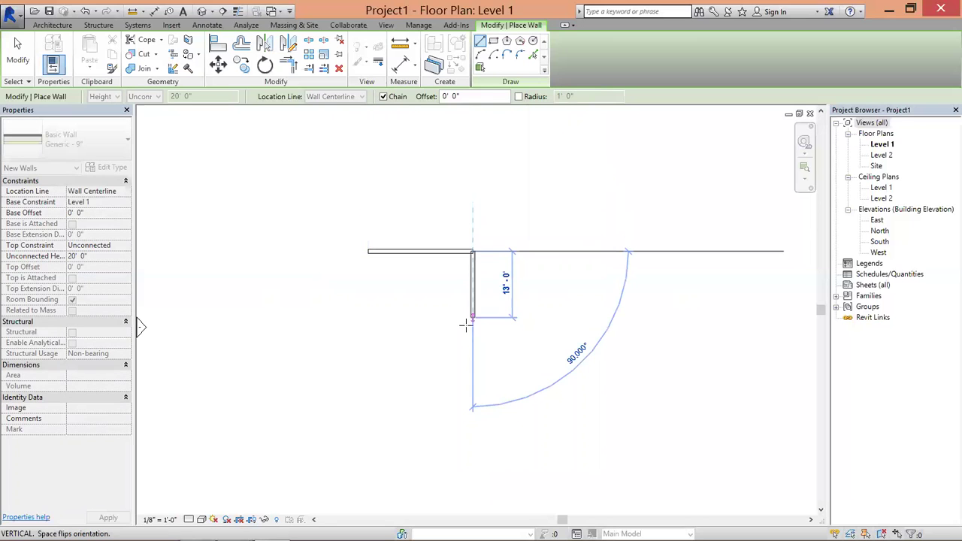
click(395, 340)
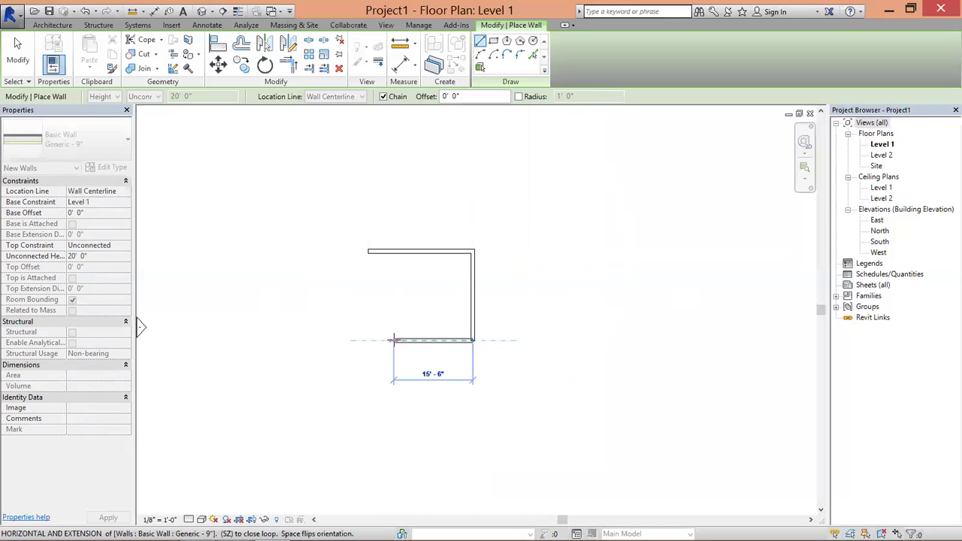
Step: Complete the L-shaped wall loop back to the start and stop wall placement
click(393, 400)
click(309, 402)
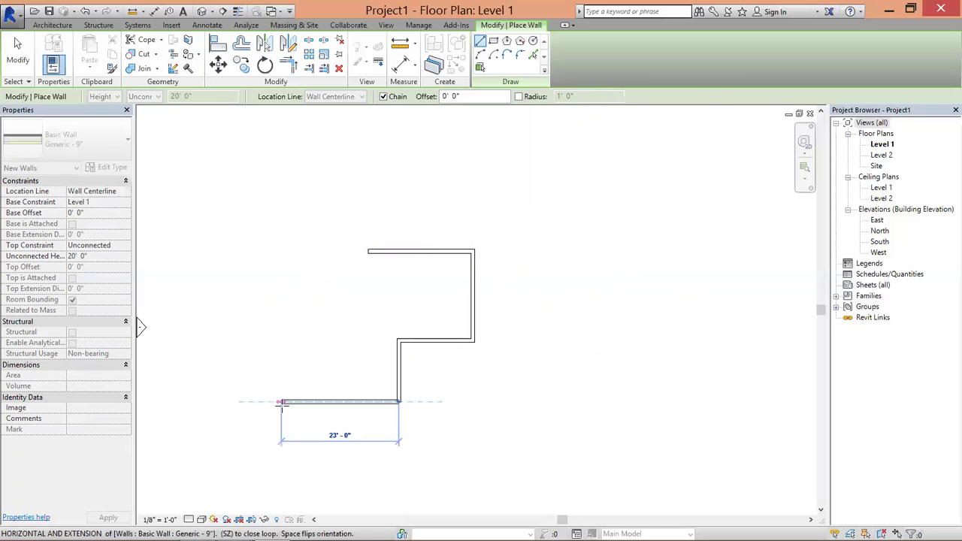
click(282, 402)
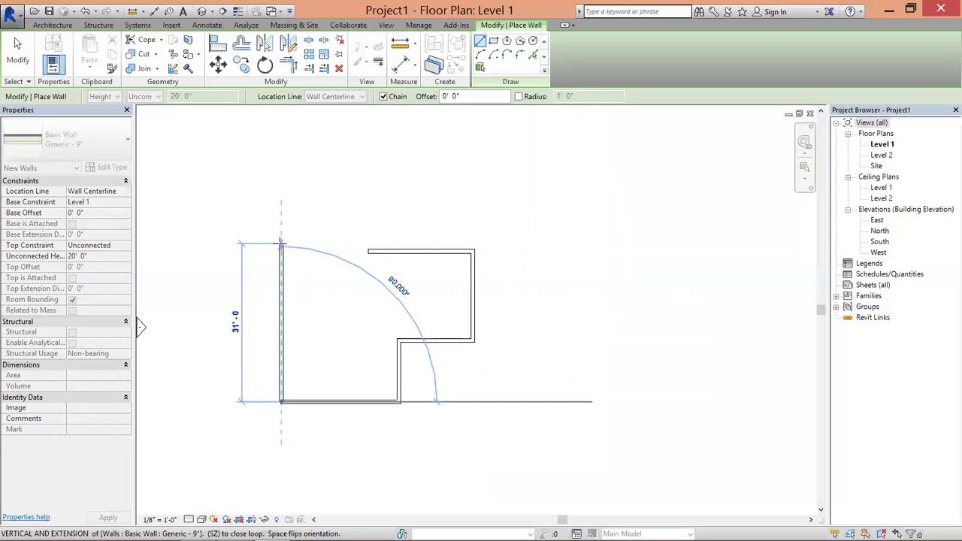
click(281, 250)
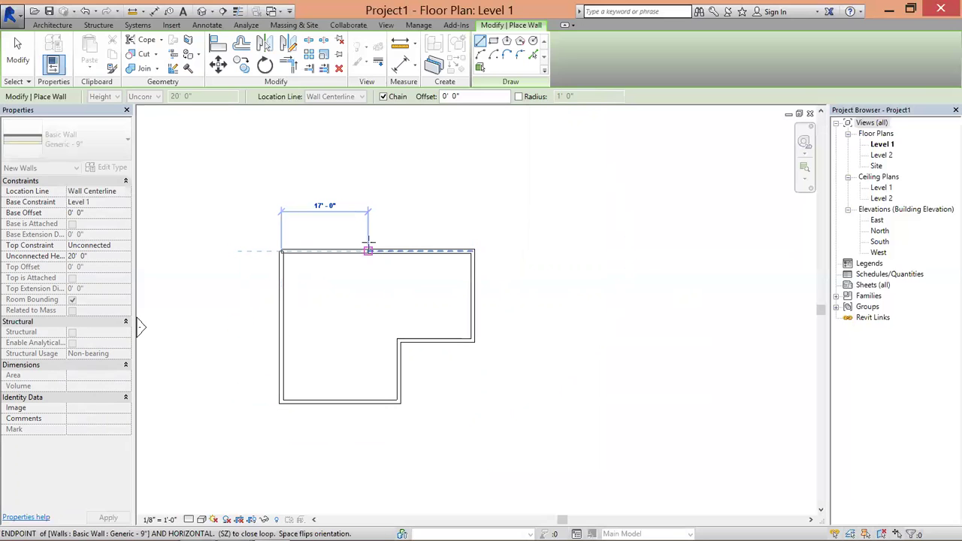
click(367, 248)
right_click(396, 199)
right_click(419, 198)
click(450, 204)
key(Escape)
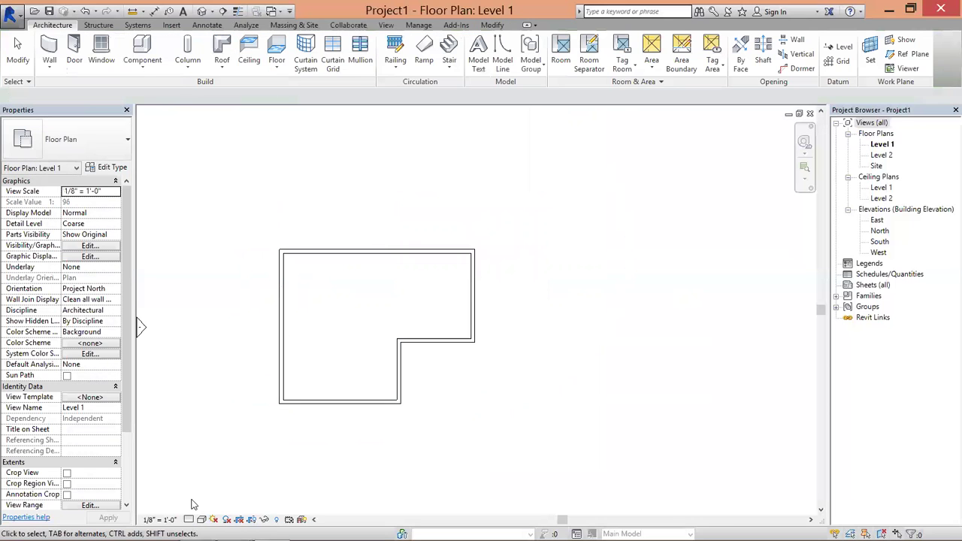
Step: Zoom in on the Level 1 floor plan of the L-shaped enclosure walls
scroll(294, 271, up, 2)
scroll(260, 276, up, 3)
scroll(296, 247, up, 1)
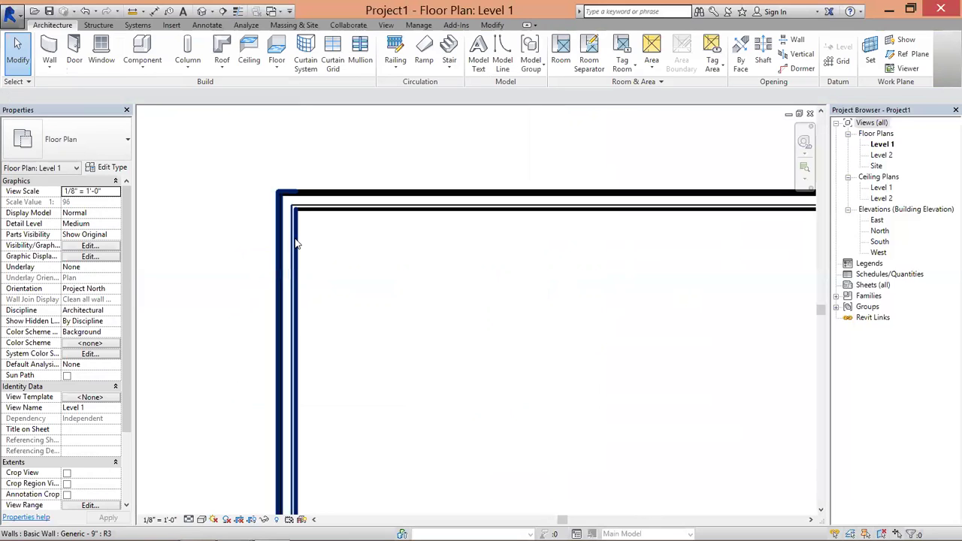
scroll(295, 236, up, 1)
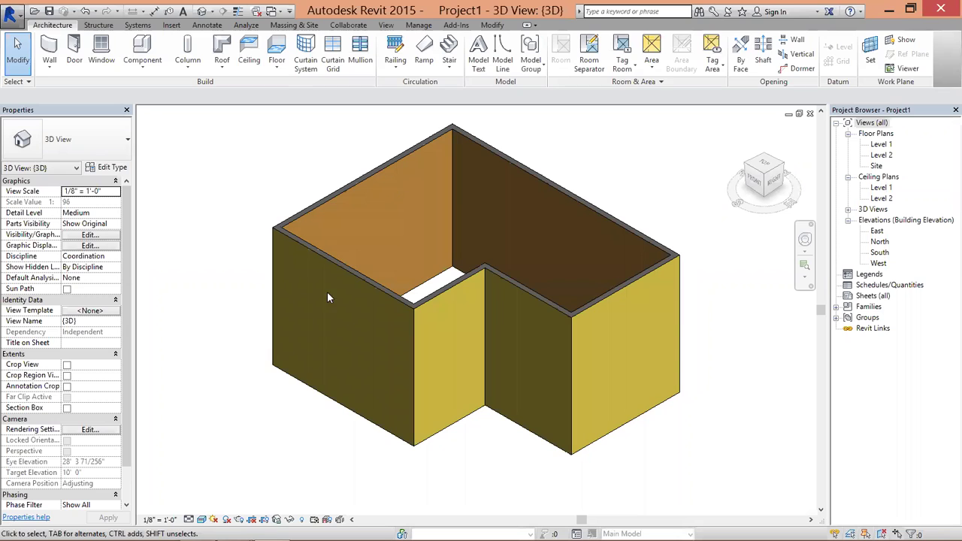
scroll(325, 258, up, 1)
scroll(325, 258, up, 2)
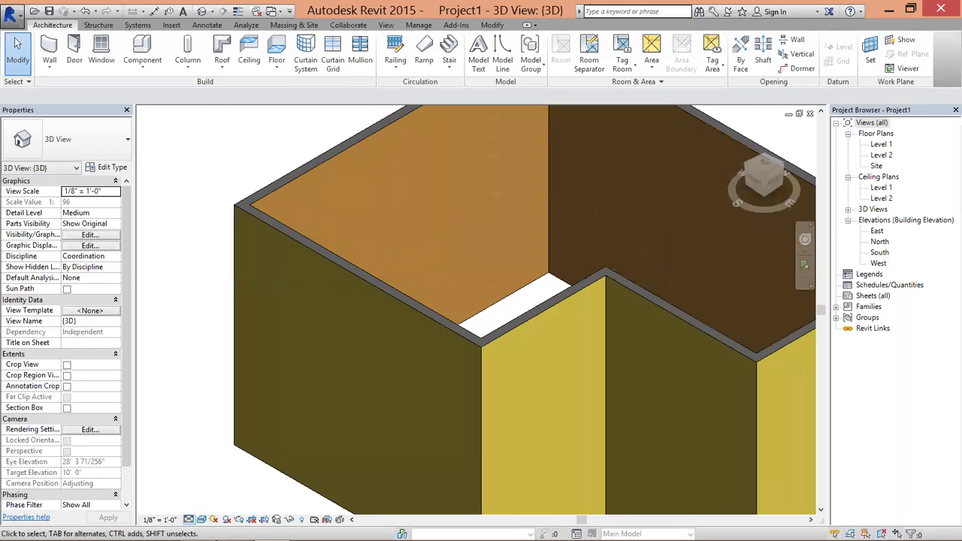
click(188, 519)
click(199, 502)
click(188, 520)
click(207, 494)
click(112, 167)
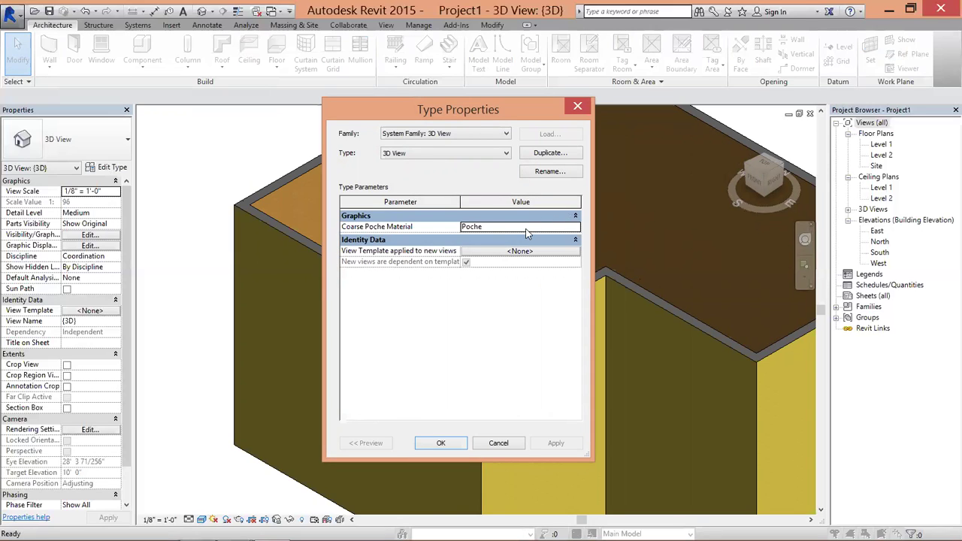
click(577, 106)
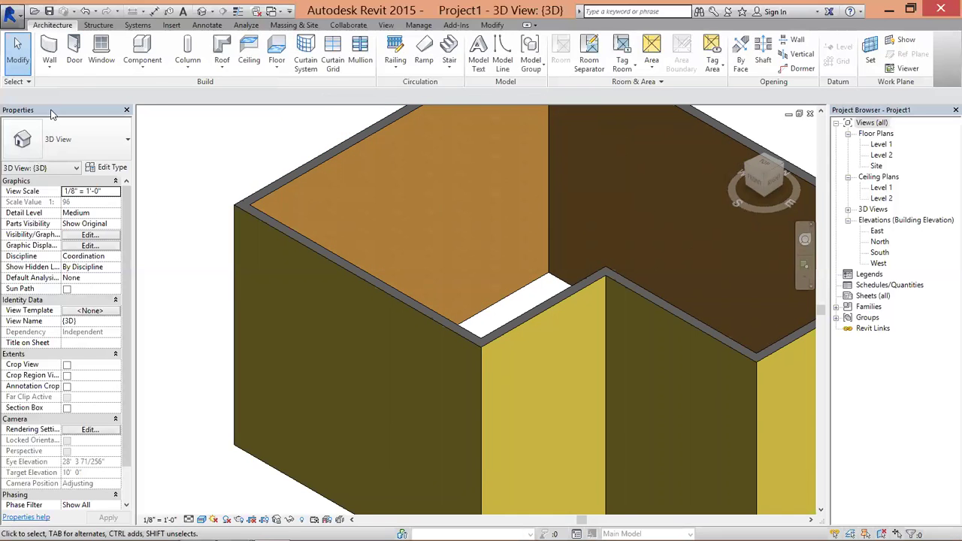
Step: Open the Generic - 9" wall type's Edit Assembly dialog with its preview shown
click(345, 264)
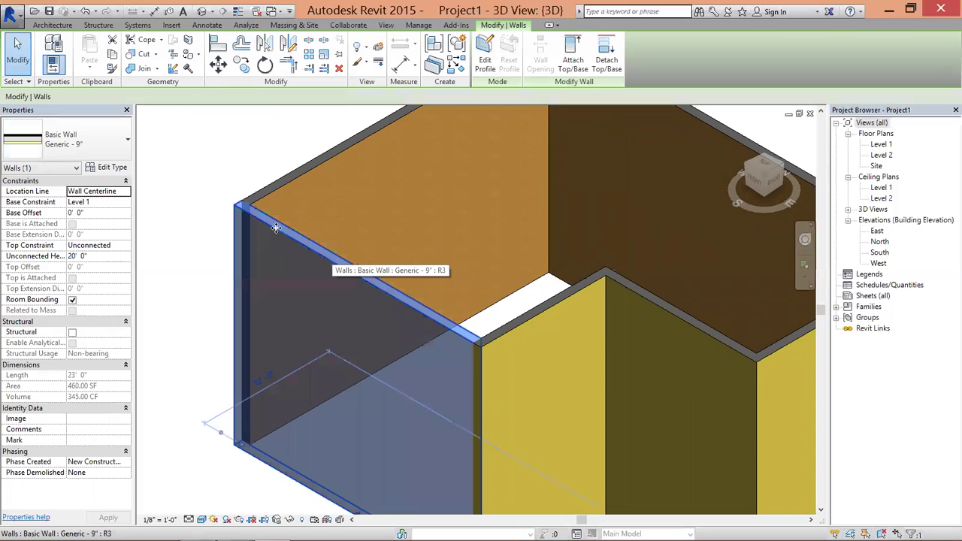
click(110, 169)
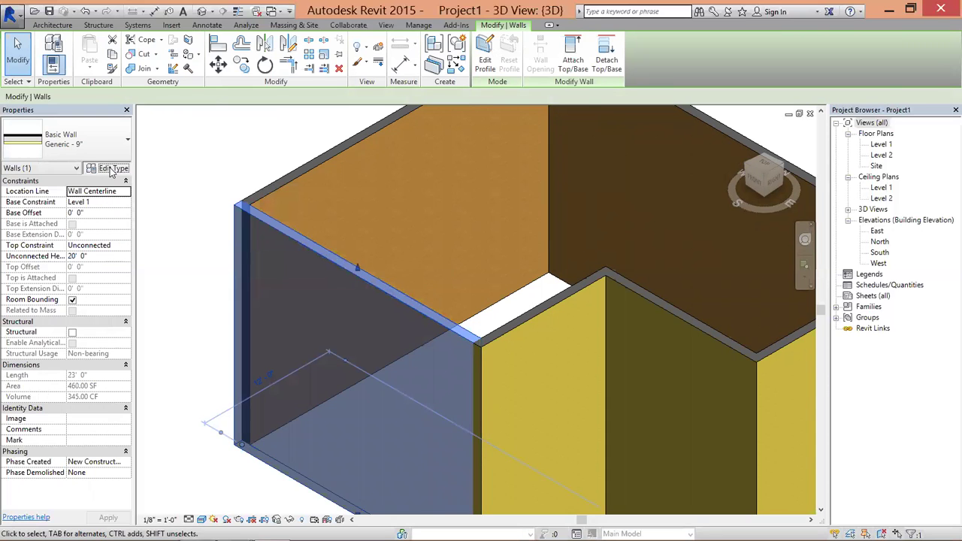
click(500, 228)
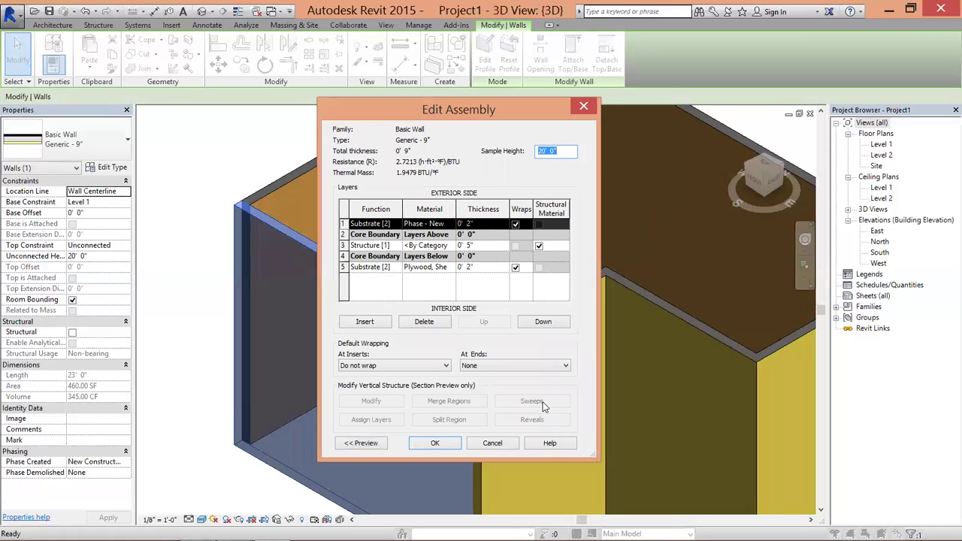
click(346, 445)
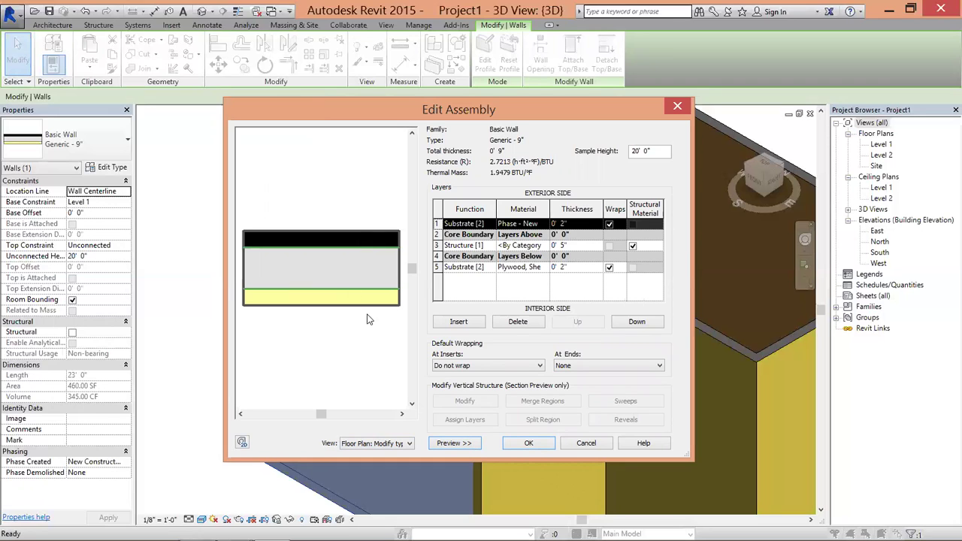
Step: Switch the assembly preview to Section and bring up the wall's Sweeps list
click(401, 445)
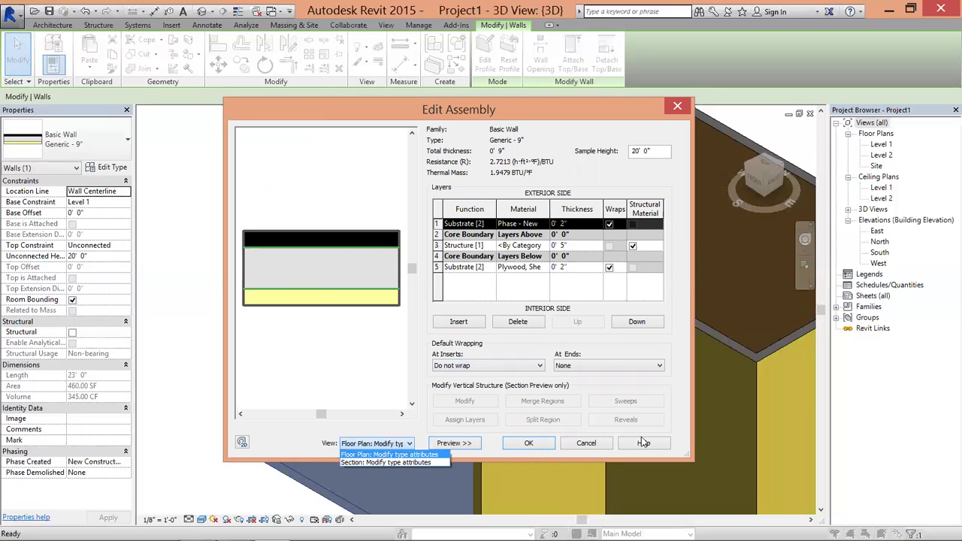
click(436, 462)
scroll(320, 300, up, 1)
scroll(323, 365, down, 1)
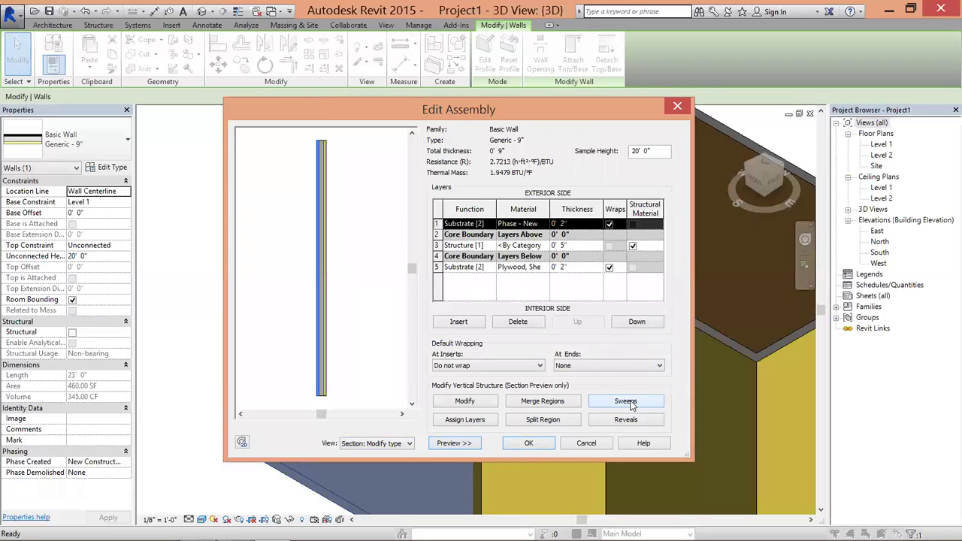
click(633, 406)
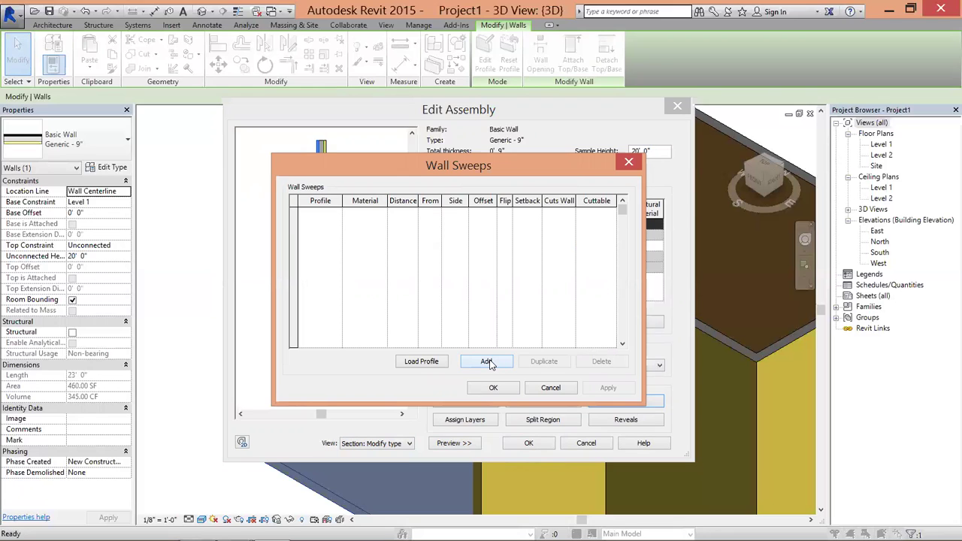
Step: Add a new wall sweep using a Parapet Cap profile
click(487, 361)
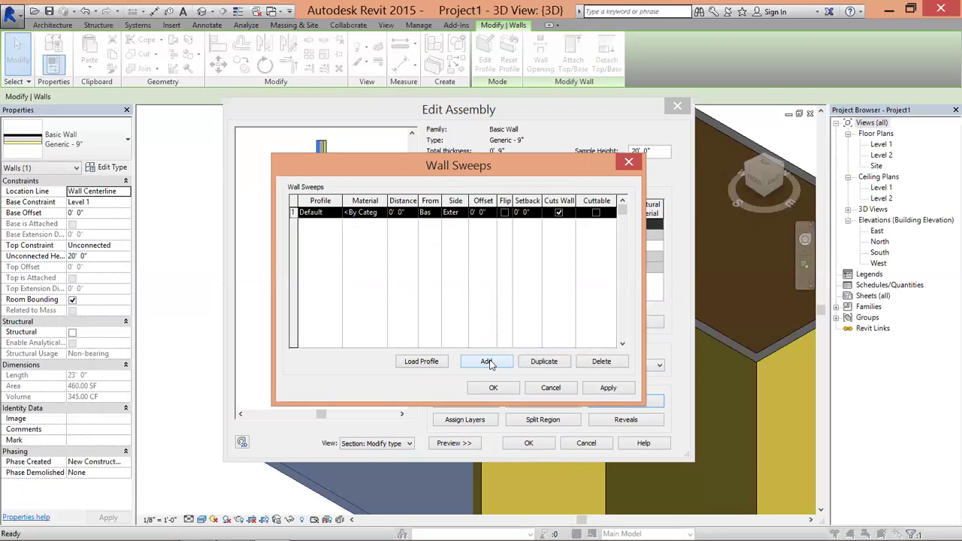
click(312, 213)
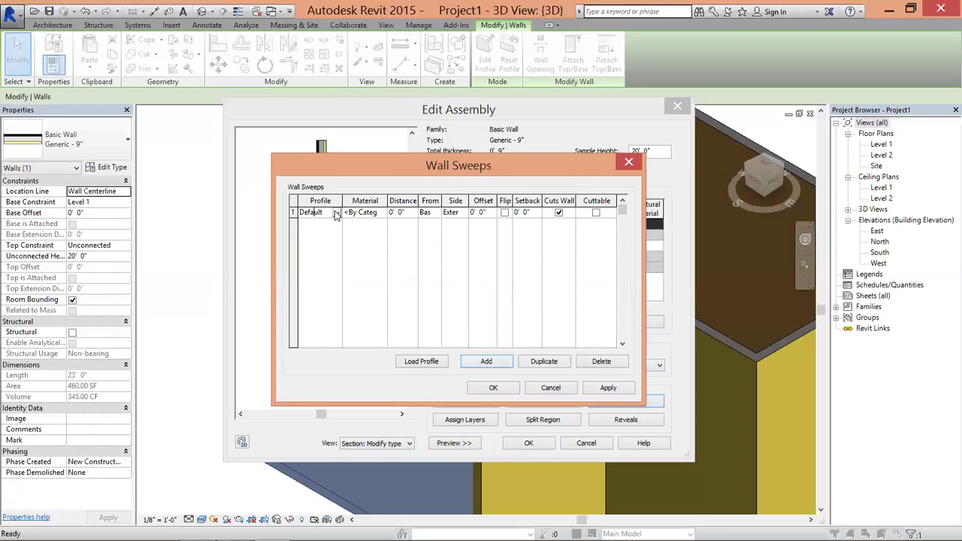
click(337, 213)
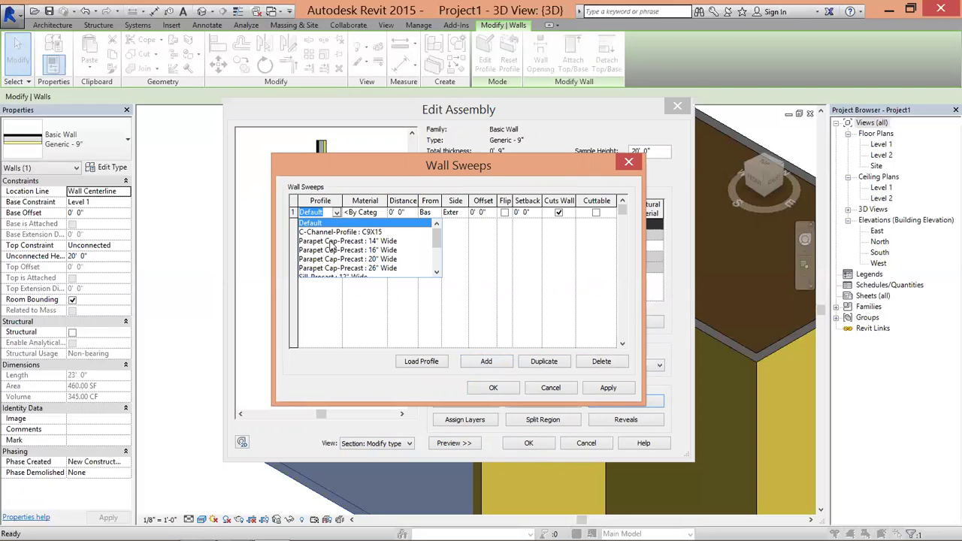
scroll(330, 246, down, 1)
scroll(332, 252, down, 1)
scroll(335, 257, down, 1)
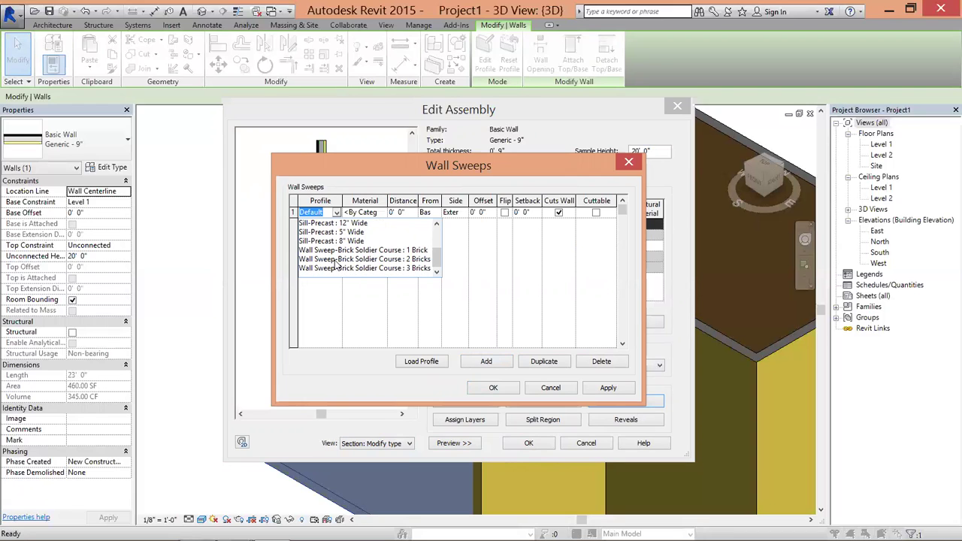
scroll(340, 256, up, 3)
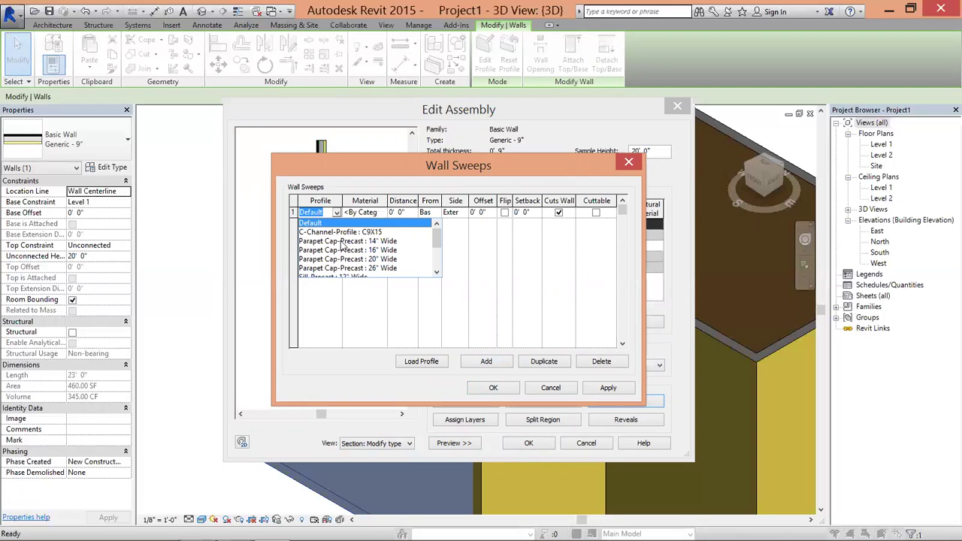
click(344, 232)
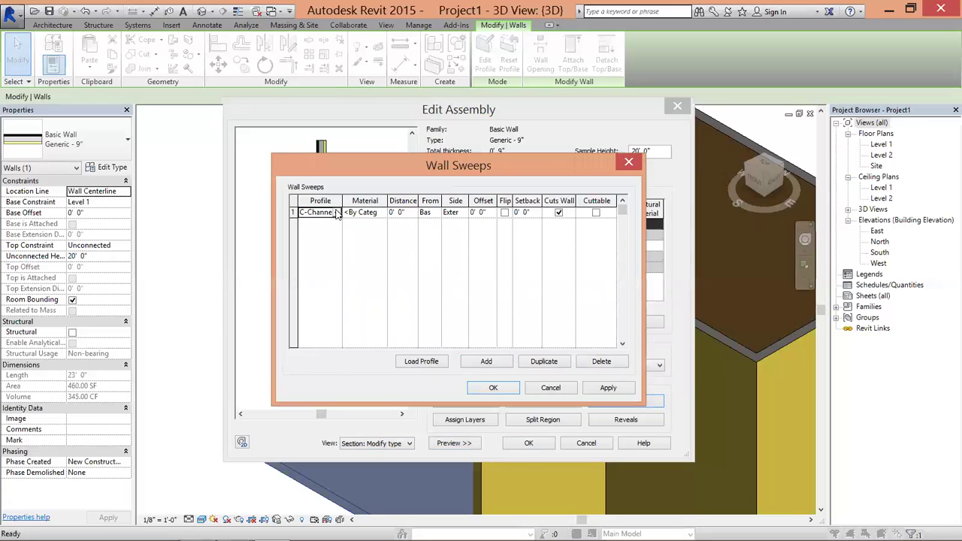
click(336, 213)
click(335, 247)
click(376, 214)
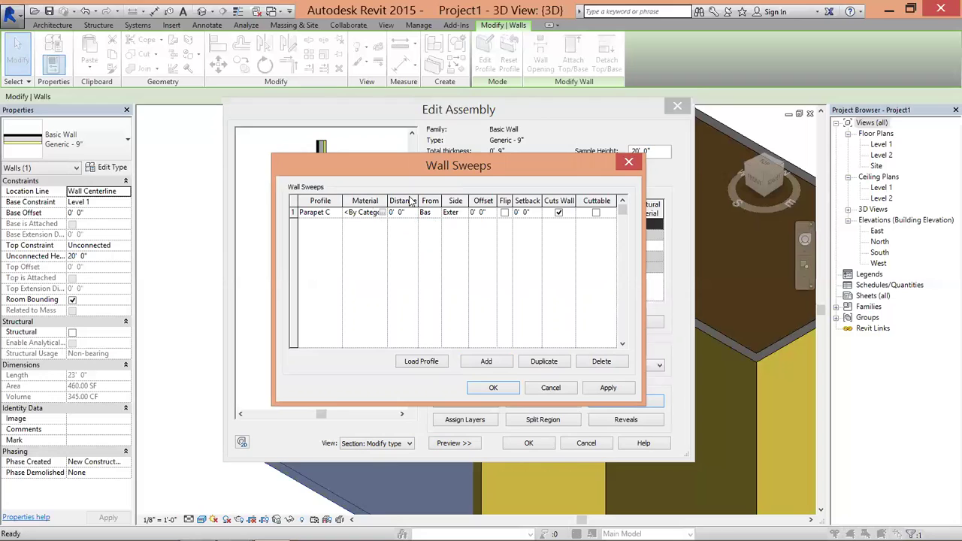
Step: Measure the sweep 2' 0" from the wall Top and apply it
click(435, 212)
click(430, 233)
click(393, 214)
double_click(394, 214)
text(2)
key(Return)
click(611, 389)
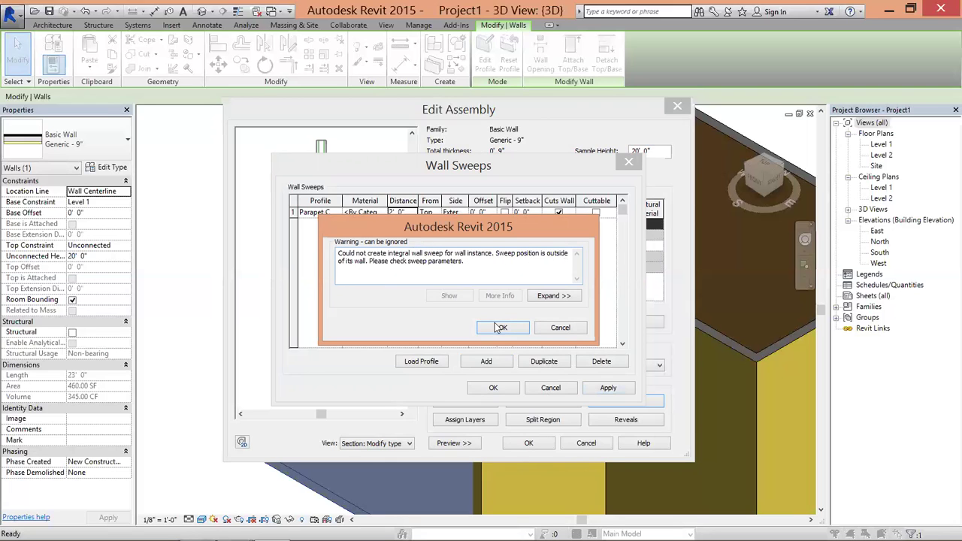
Step: Dismiss the sweep warning and change the sweep distance to -2' 0"
click(560, 329)
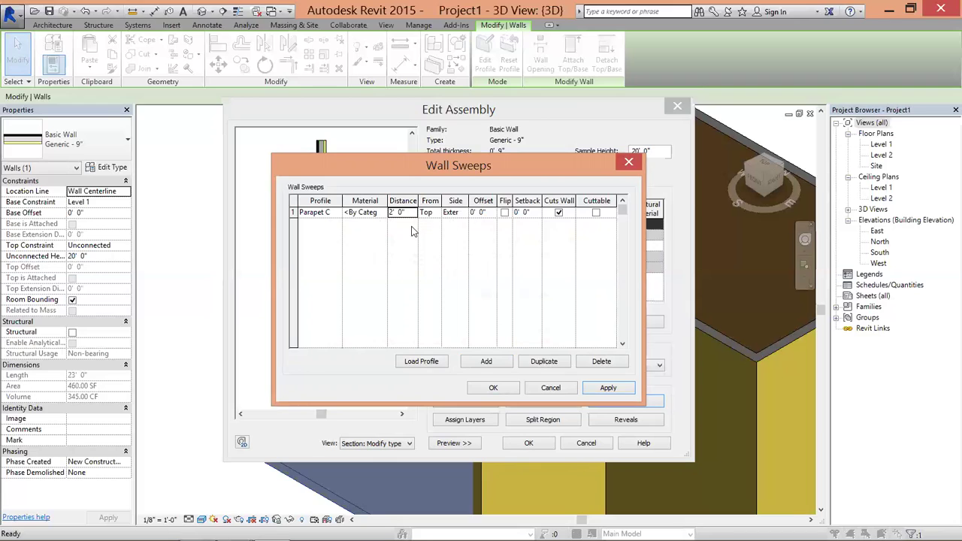
text(2)
key(Return)
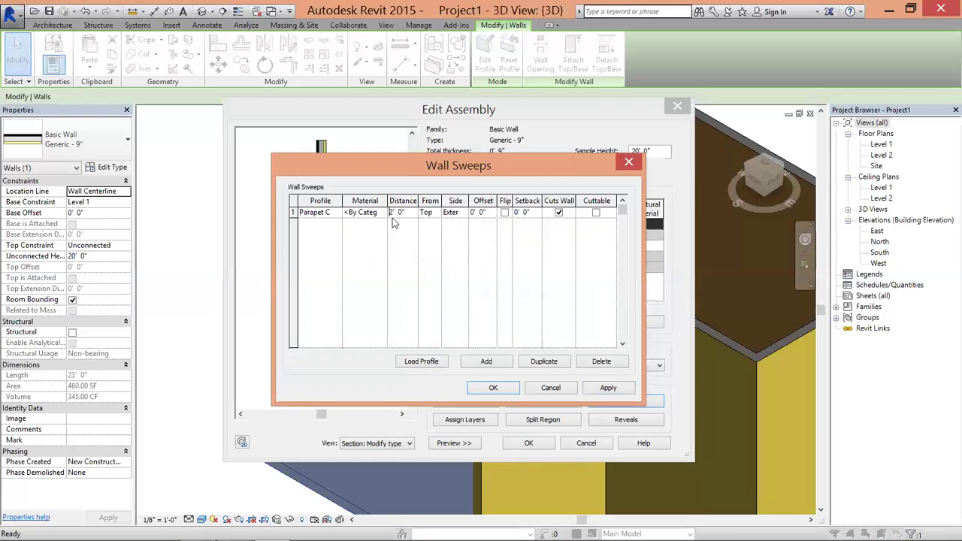
text(-)
click(610, 391)
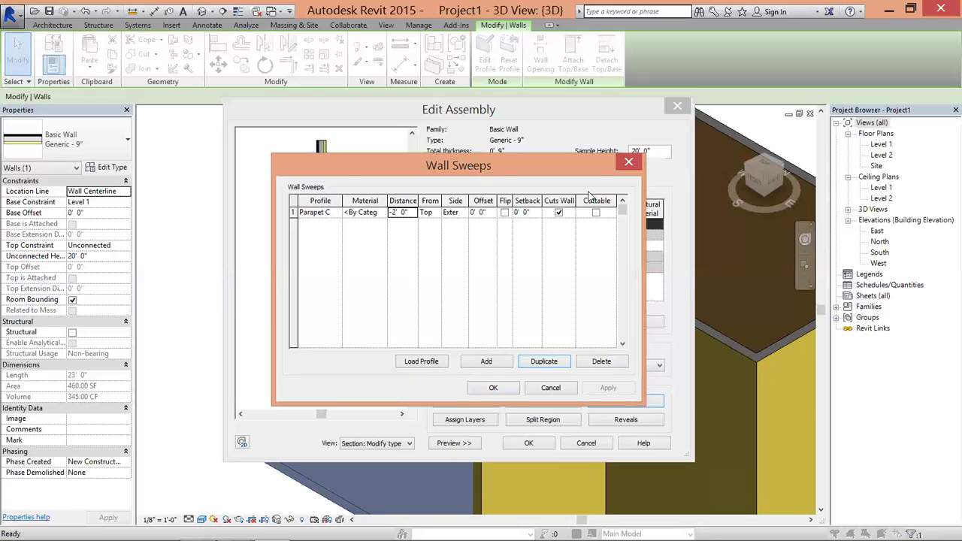
Step: Try flipping the parapet sweep in the preview, then revert the flip
drag(471, 158, 704, 158)
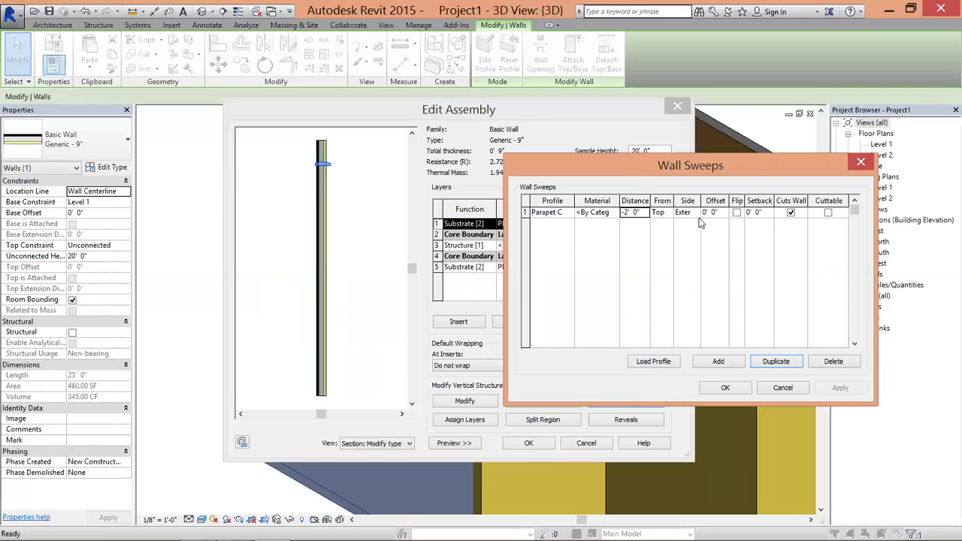
click(737, 213)
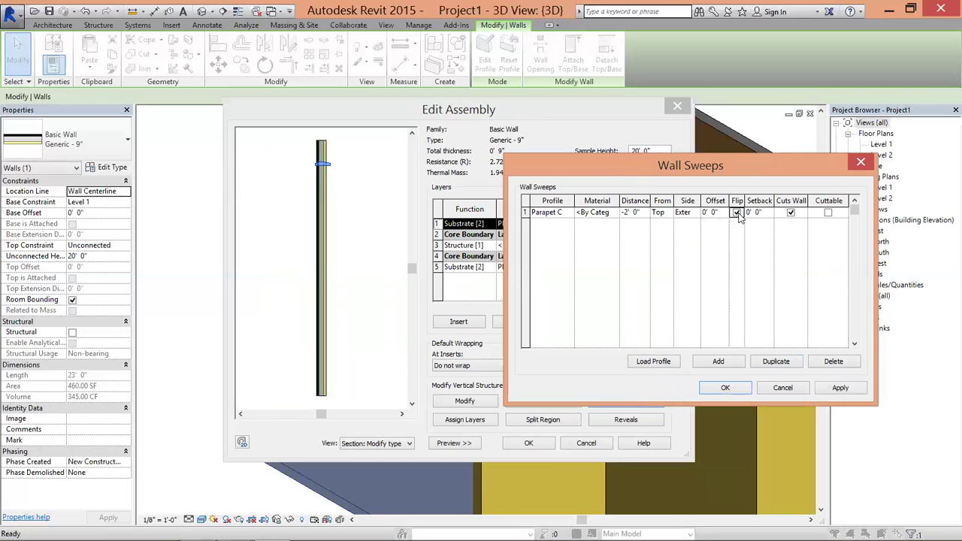
click(845, 389)
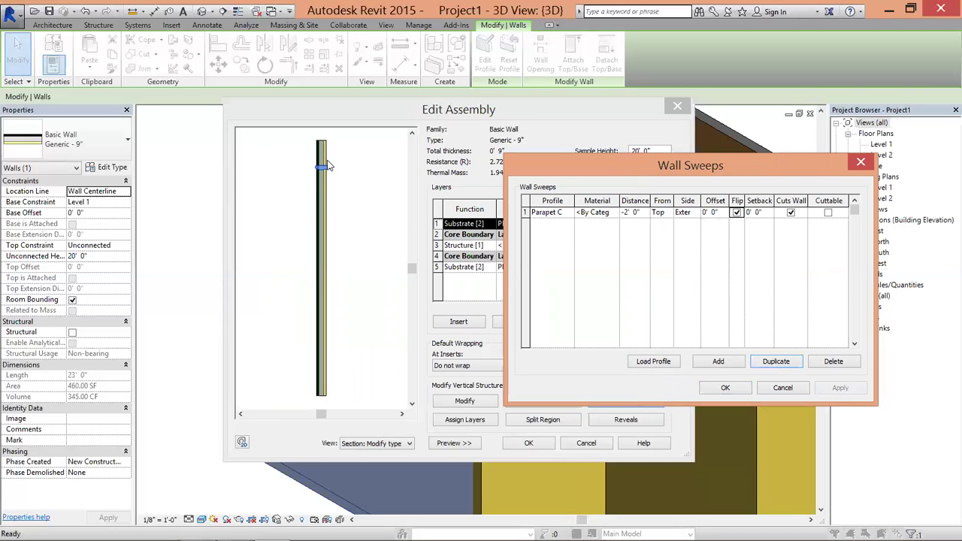
click(737, 212)
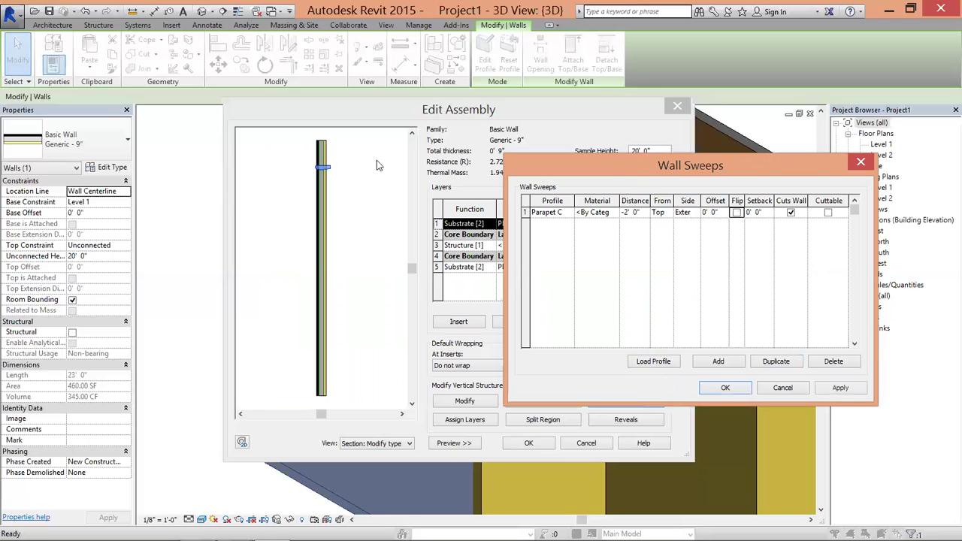
Step: Set the parapet sweep offset to -0' 3" and apply it
click(321, 171)
key(BackSpace)
text(3)
click(845, 387)
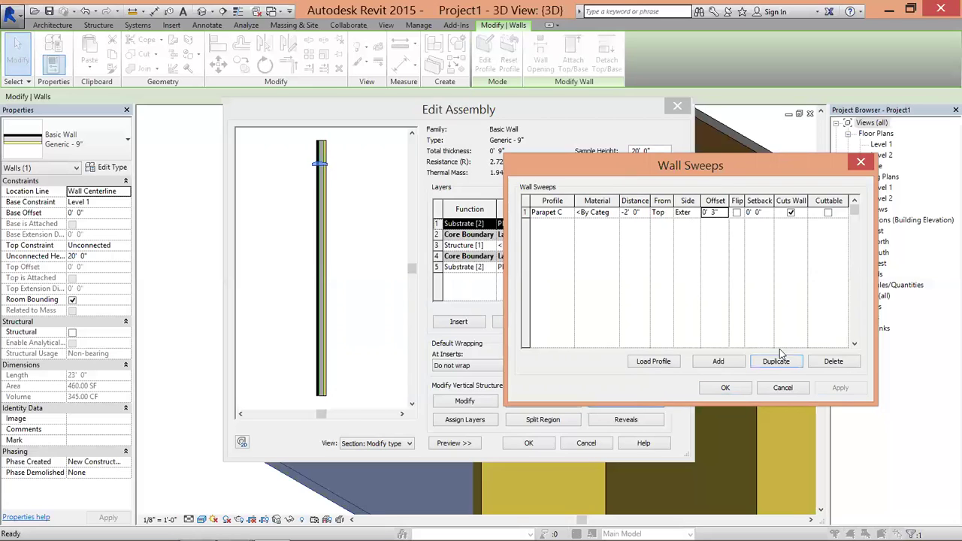
double_click(712, 215)
text(-3)
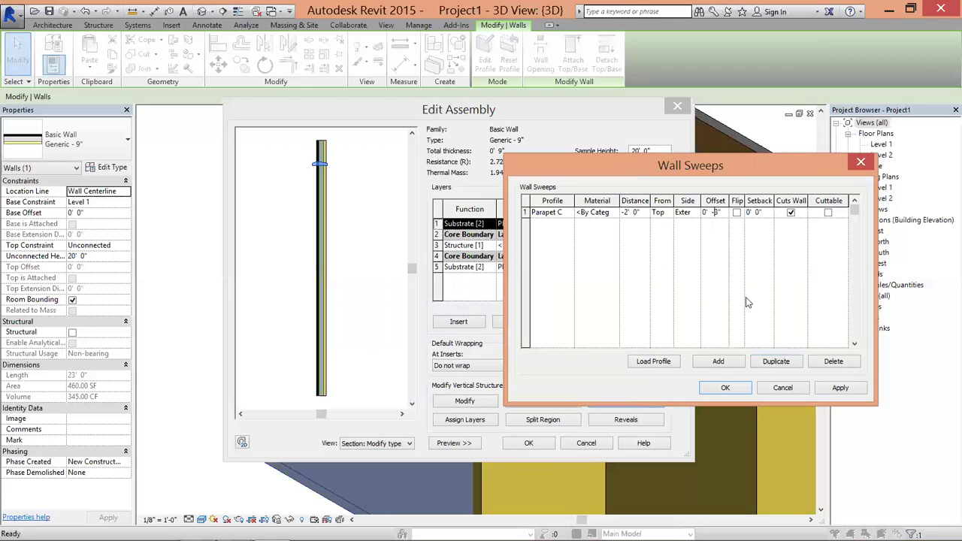
click(842, 389)
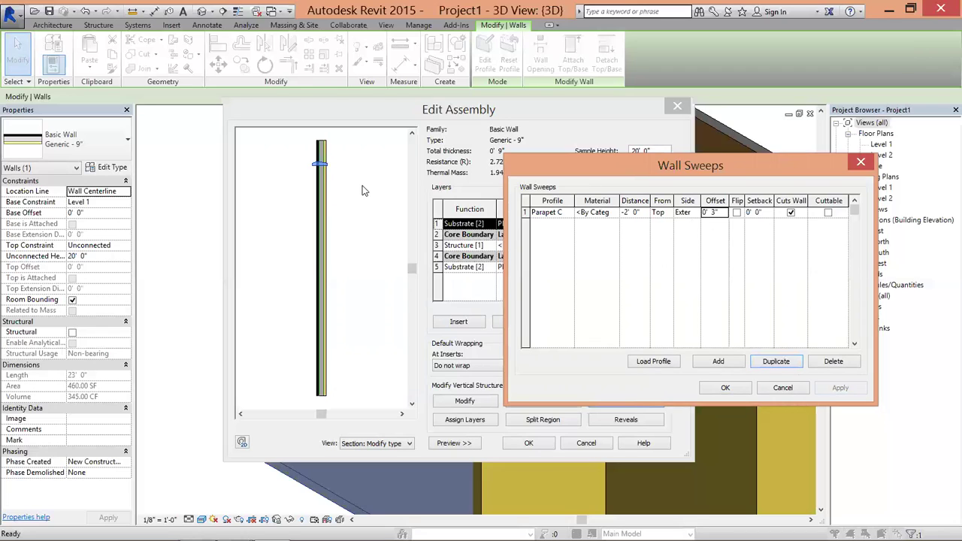
click(704, 213)
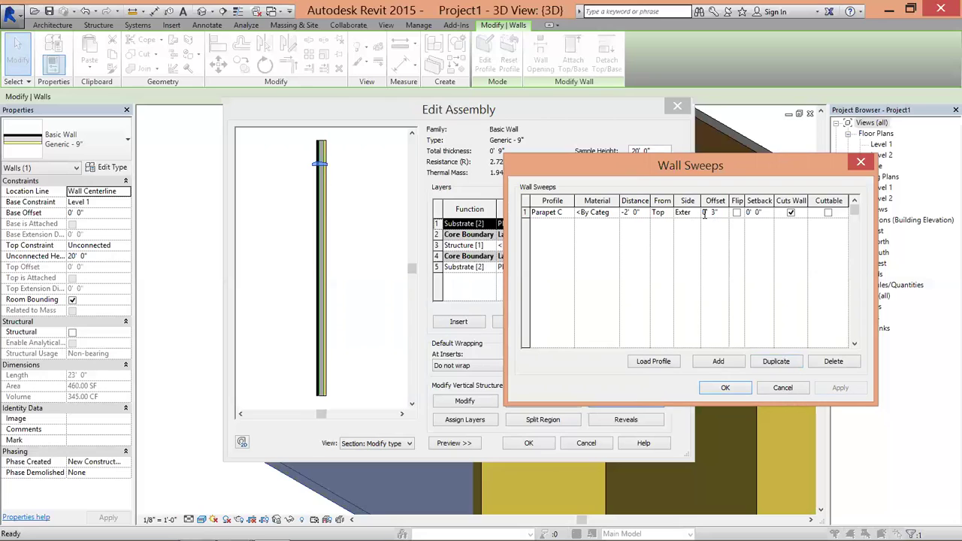
text(-)
click(841, 388)
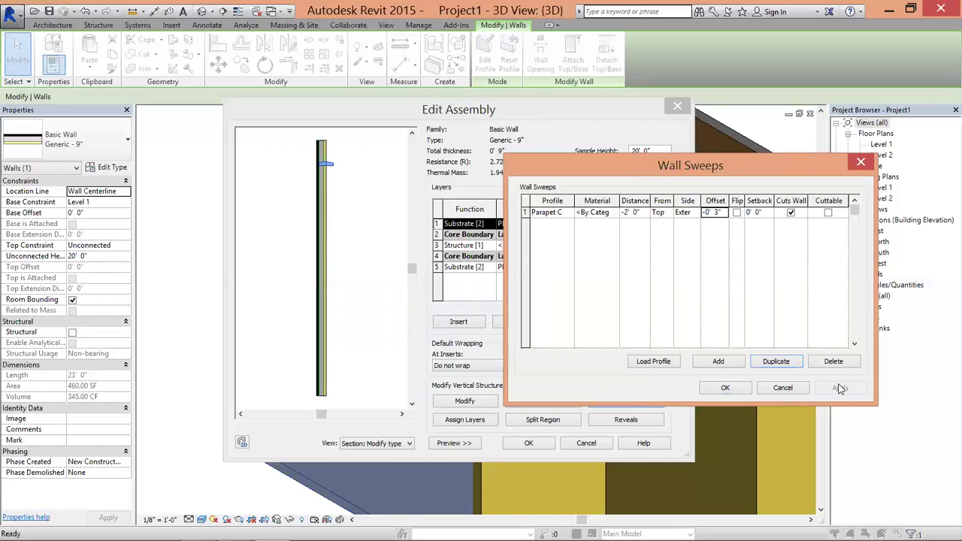
Step: Confirm all wall type dialogs, then select the top wall and open its type properties
click(725, 388)
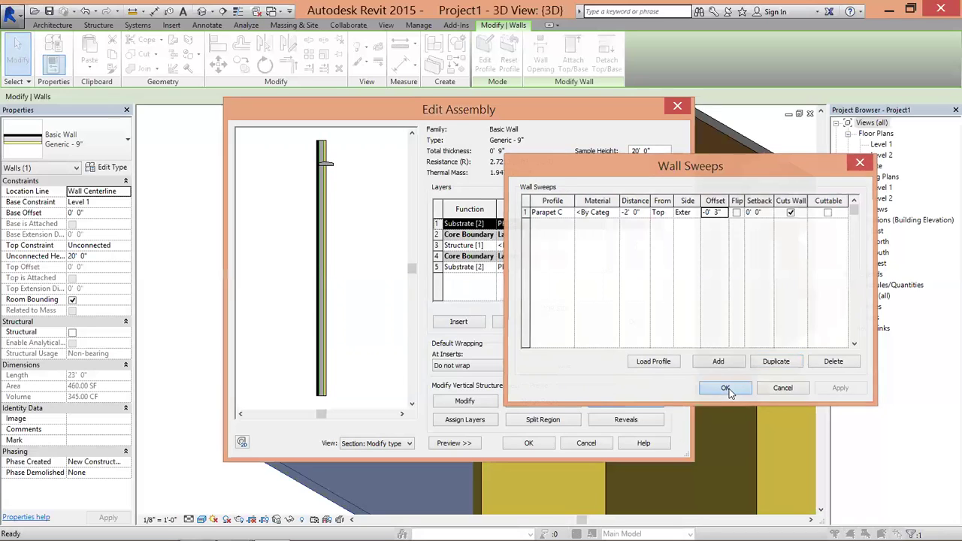
click(530, 444)
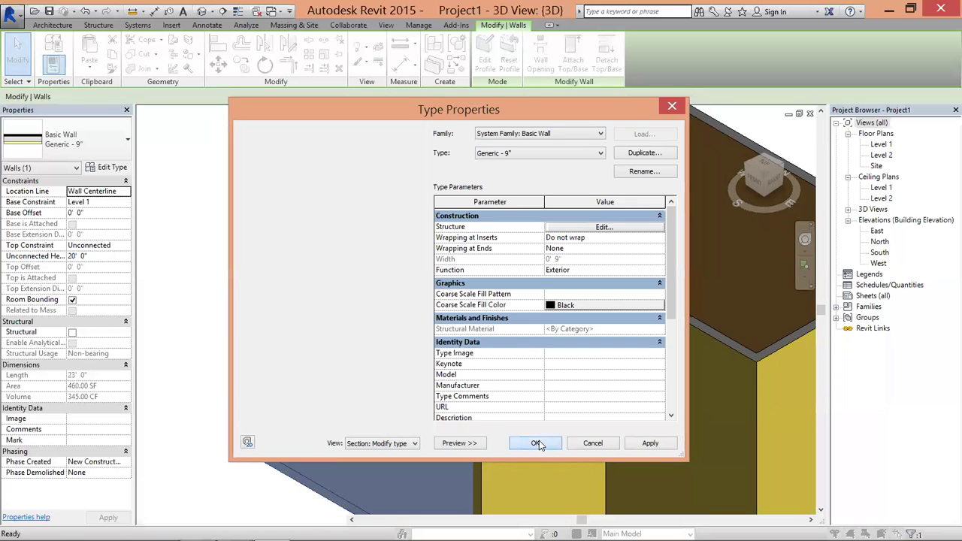
click(536, 444)
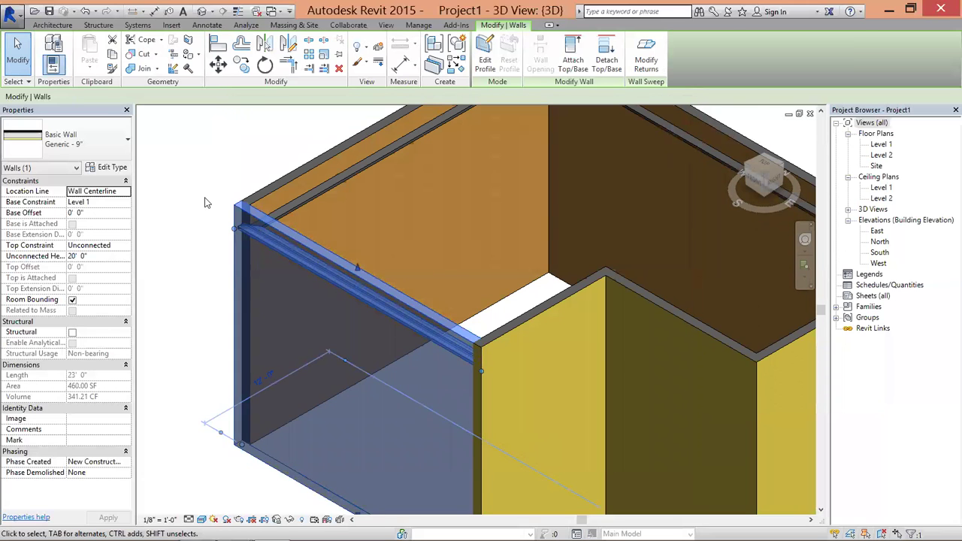
click(207, 201)
scroll(333, 185, up, 3)
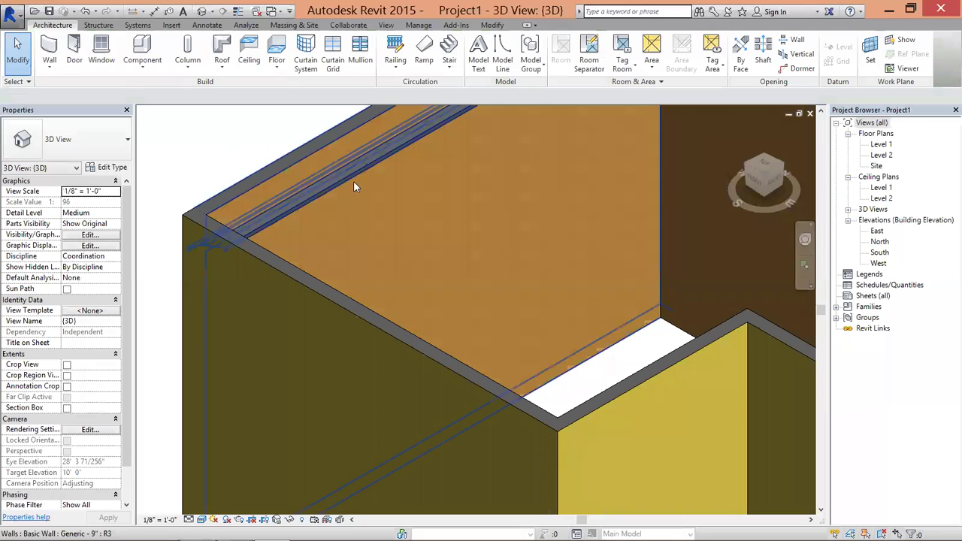
click(278, 220)
click(118, 172)
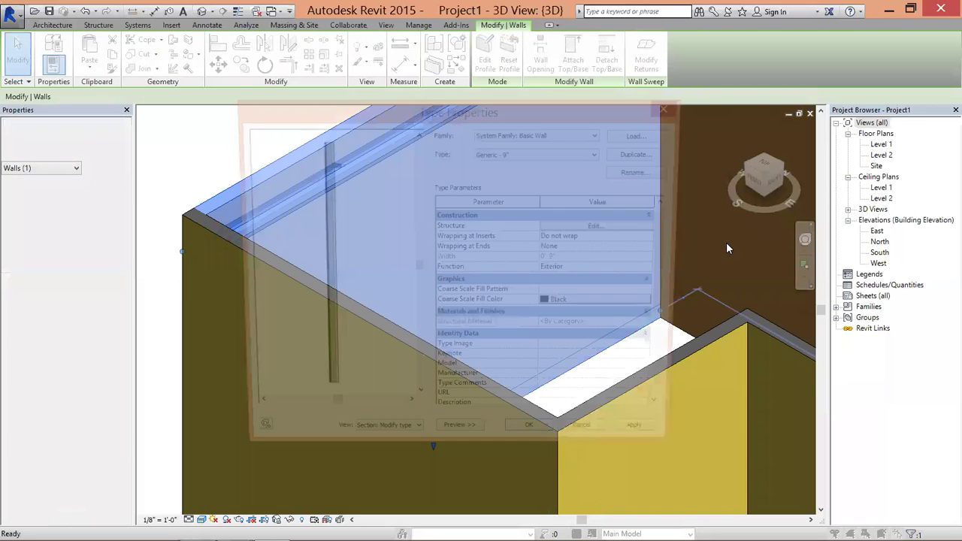
Step: Change the parapet sweep offset to 0' 5" and apply it
click(614, 230)
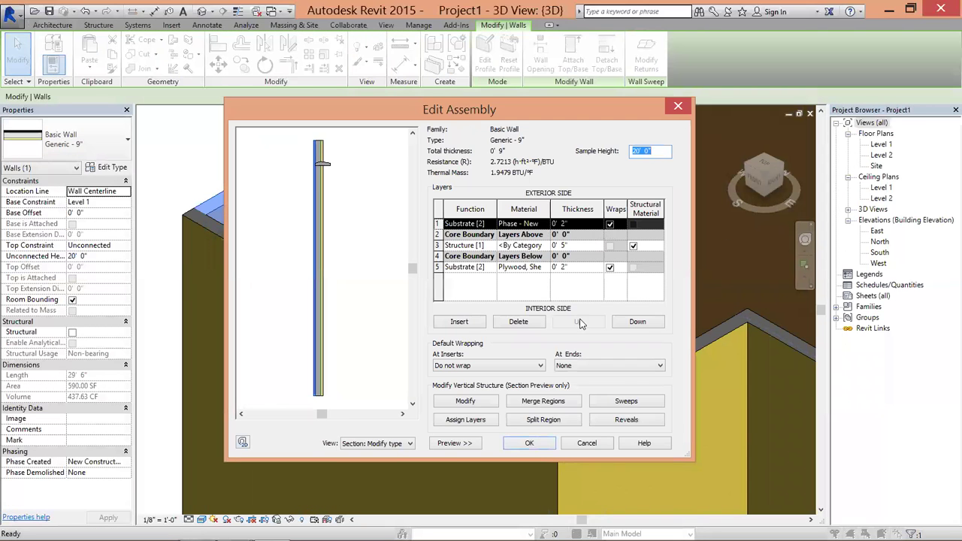
click(628, 401)
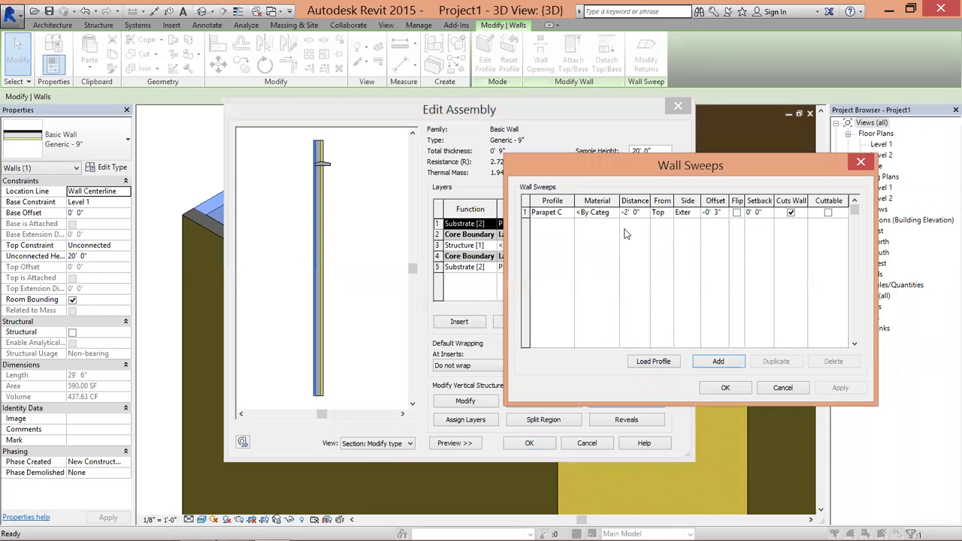
click(707, 214)
click(708, 214)
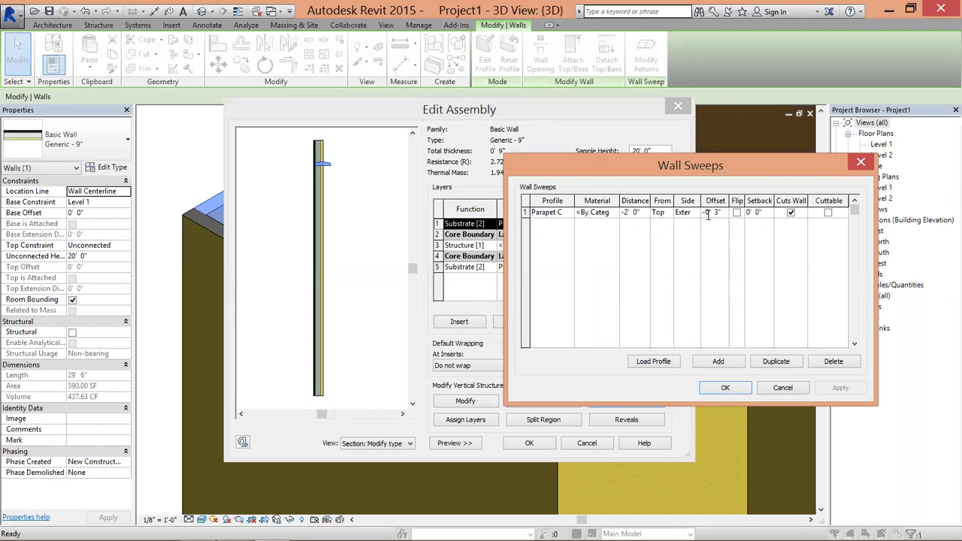
click(842, 388)
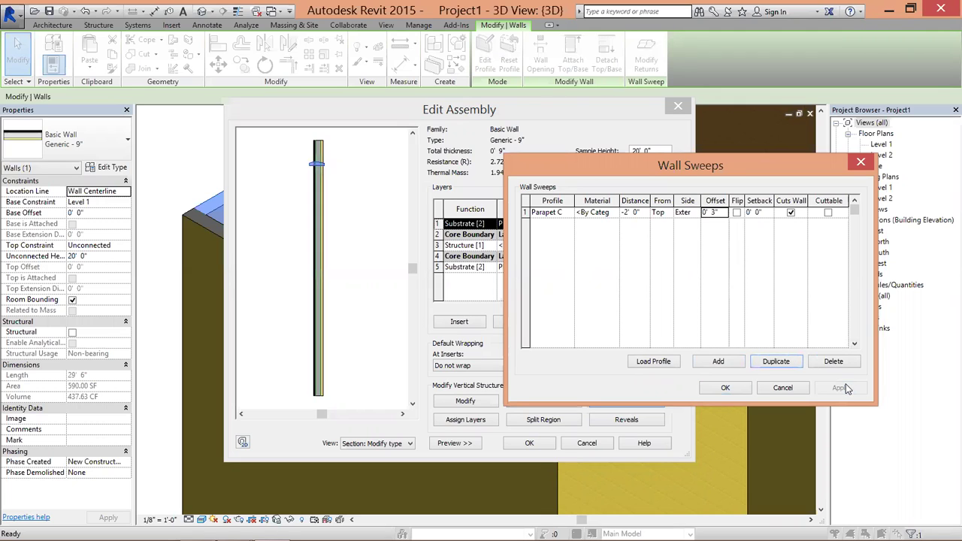
click(716, 214)
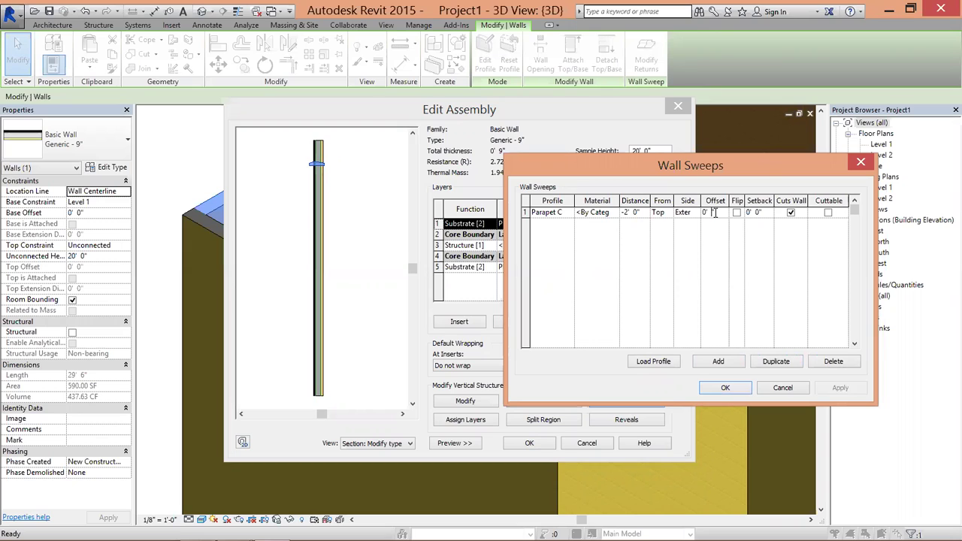
text(5)
click(844, 389)
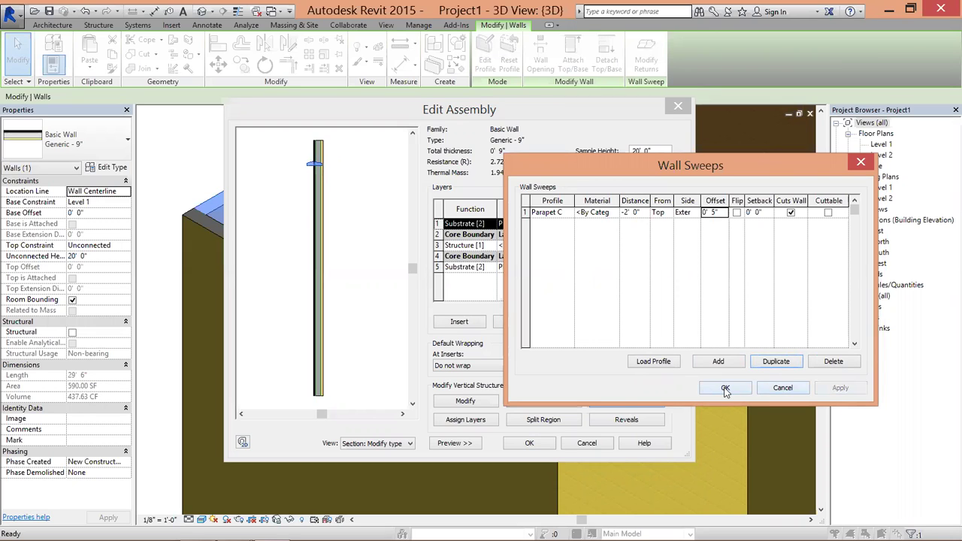
Step: Confirm Wall Sweeps, Edit Assembly and Type Properties, then deselect the wall
click(726, 389)
click(530, 443)
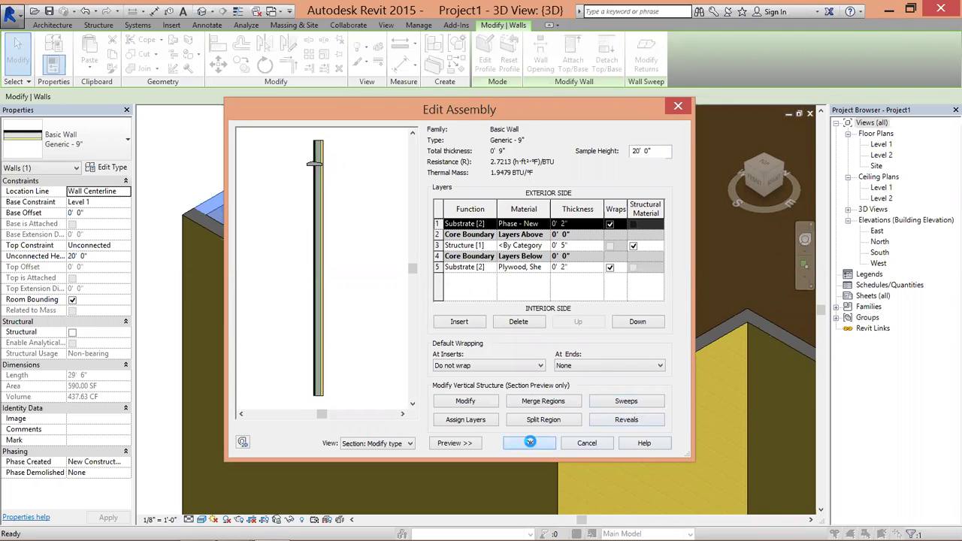
click(536, 443)
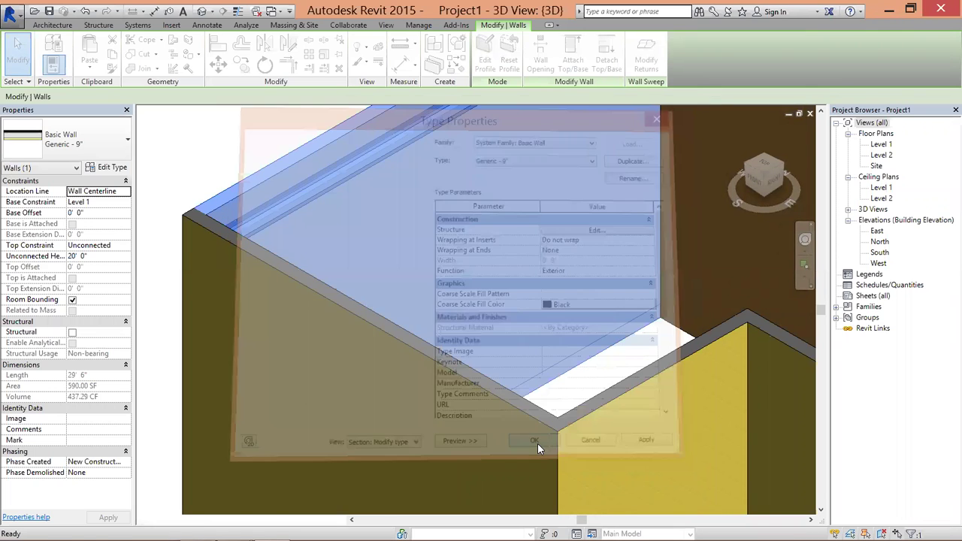
click(157, 194)
scroll(435, 391, down, 1)
scroll(435, 387, up, 2)
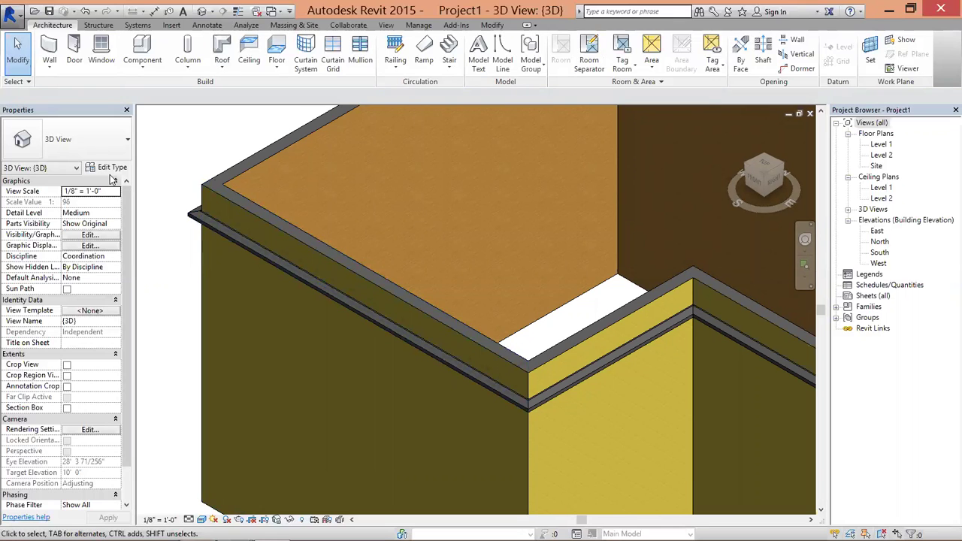
Step: Open the Wall Sweeps list for the selected Generic - 9" wall type
click(189, 211)
click(113, 169)
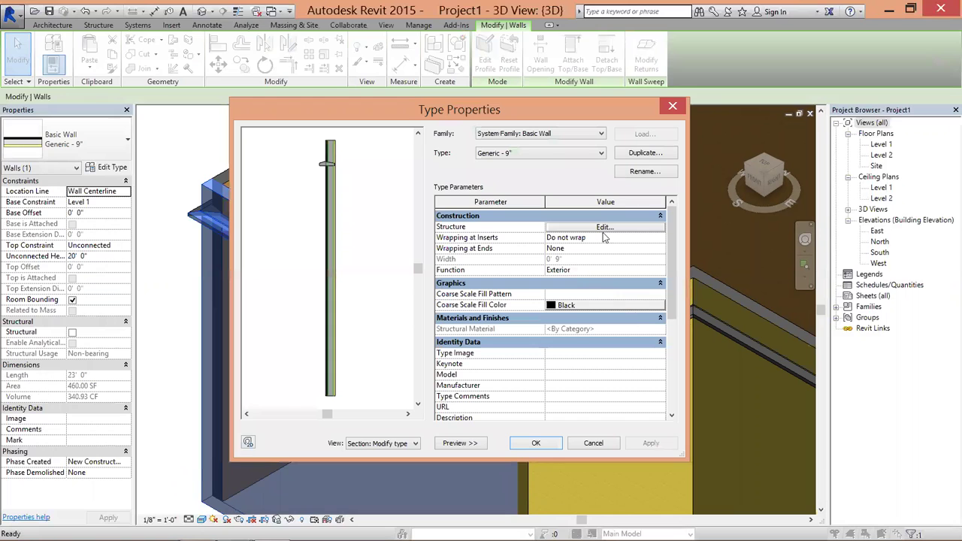
click(606, 228)
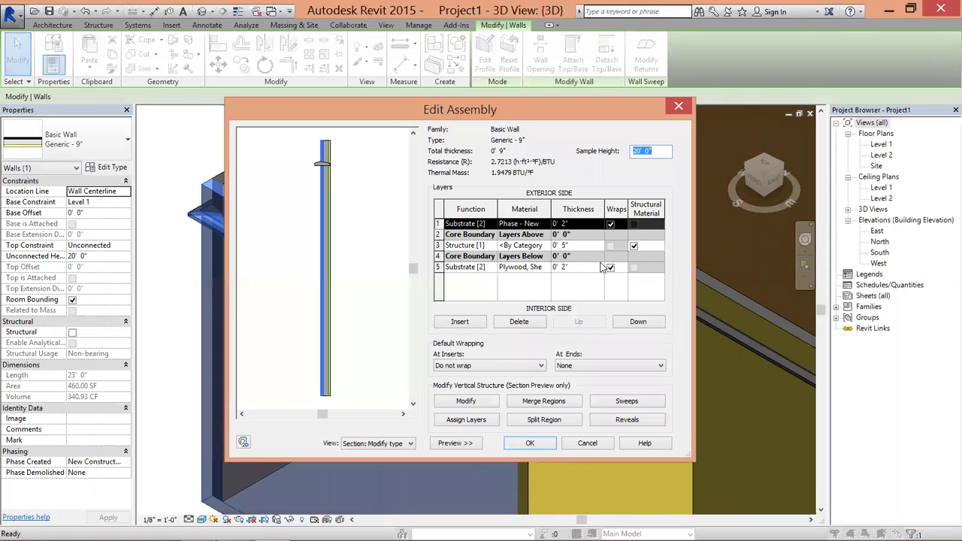
click(635, 405)
Step: Assign the Parking Stripe material to the parapet sweep and confirm all dialogs
click(611, 213)
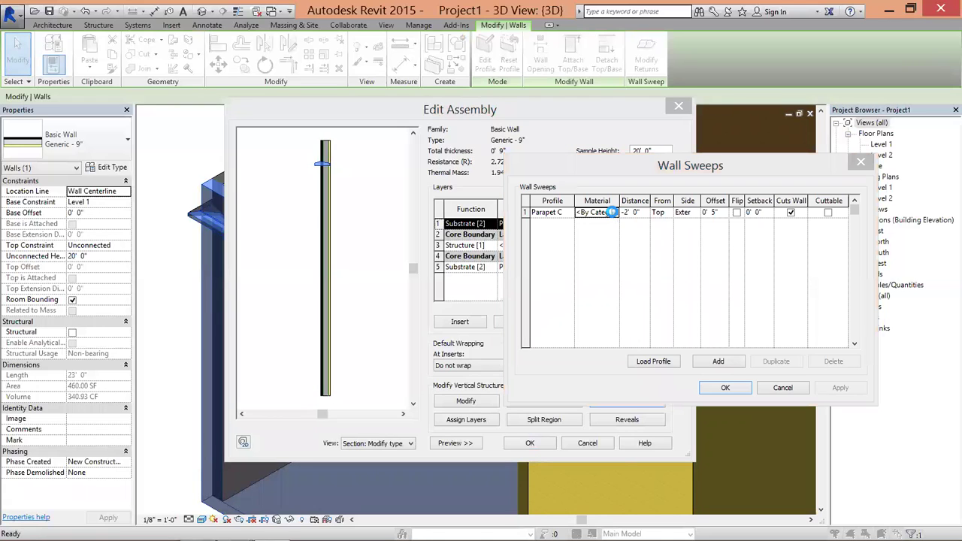
click(614, 214)
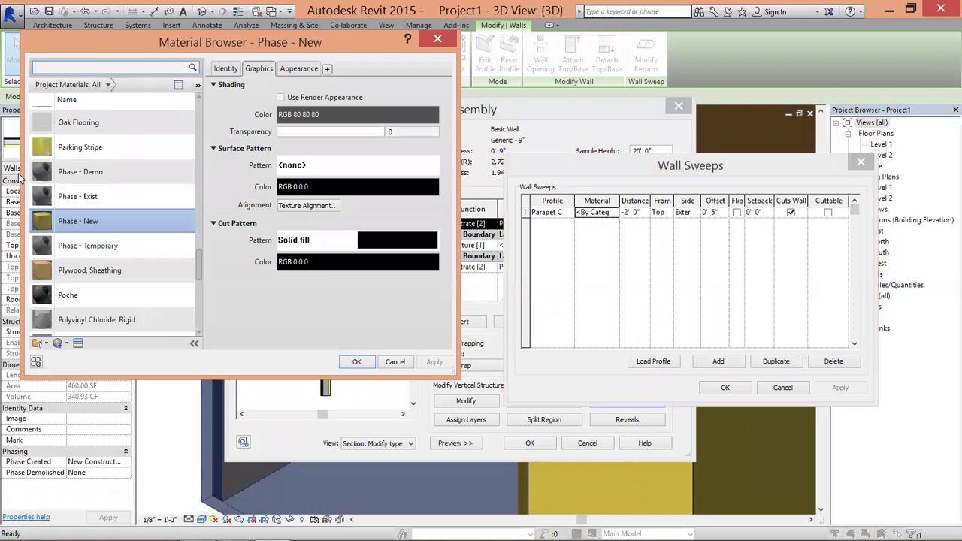
click(104, 151)
click(358, 362)
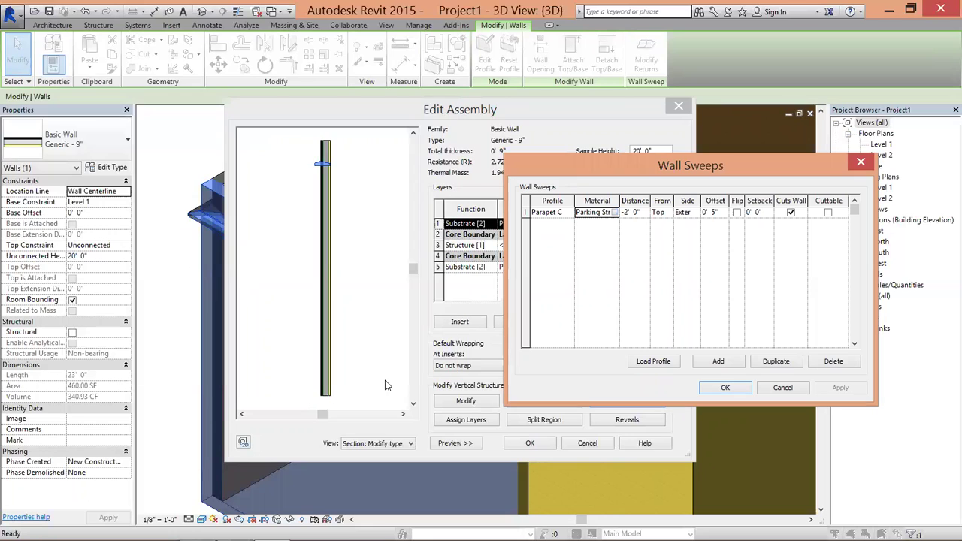
click(725, 387)
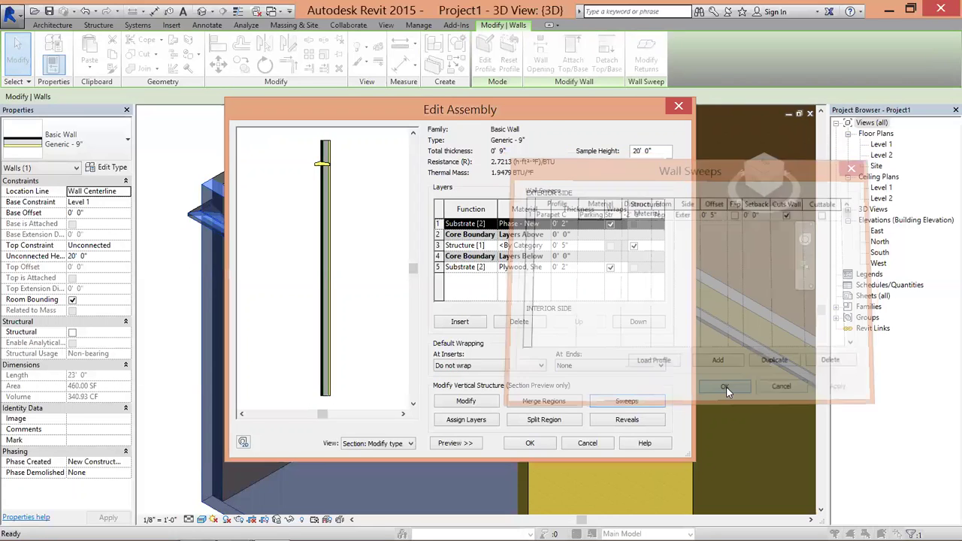
click(526, 443)
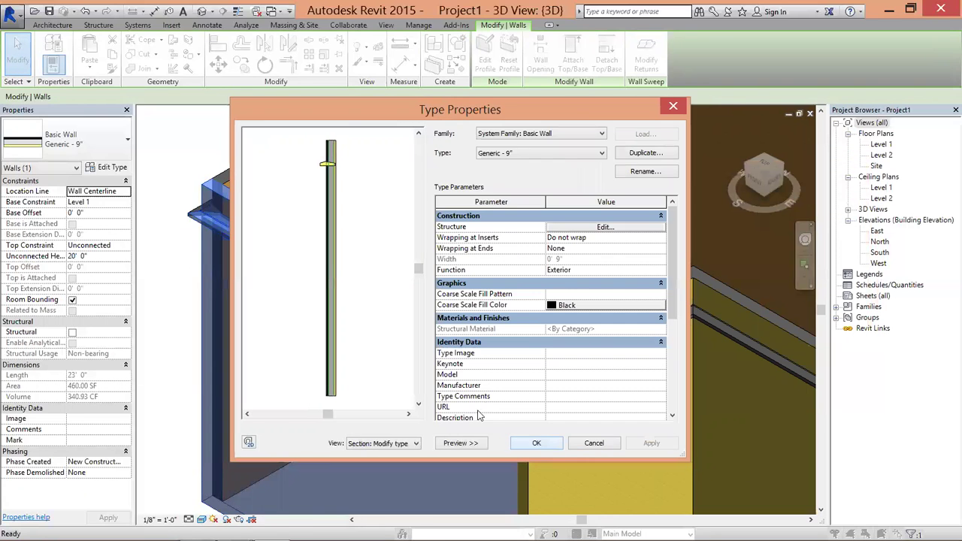
click(536, 444)
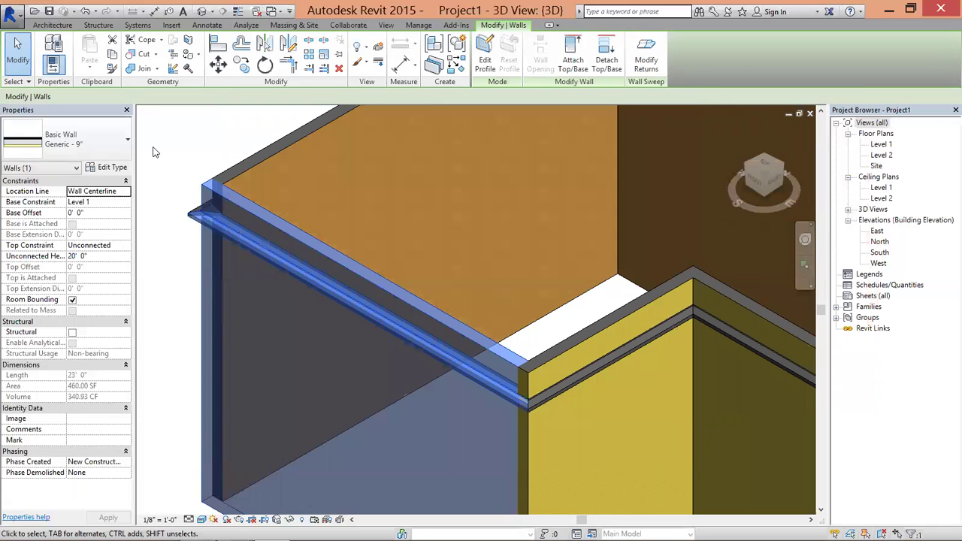
click(154, 147)
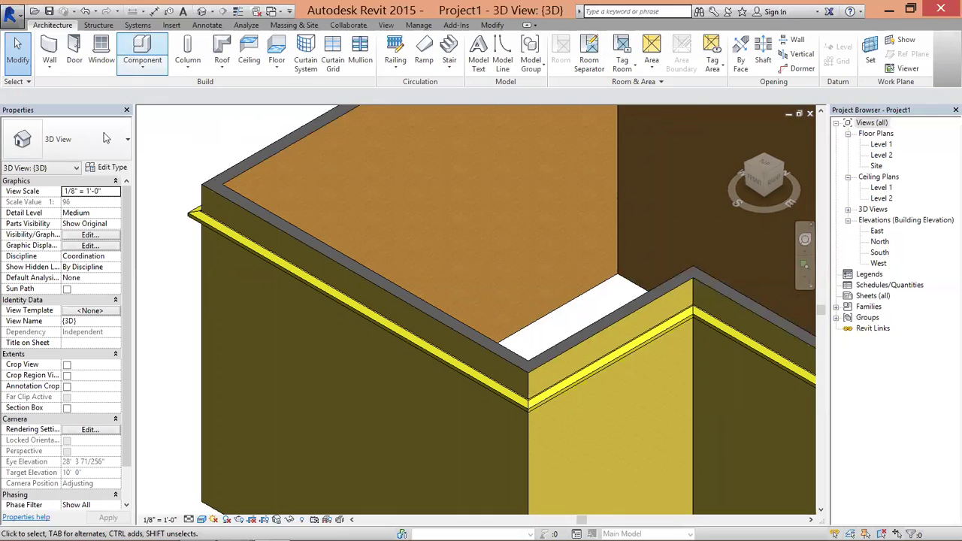
click(235, 204)
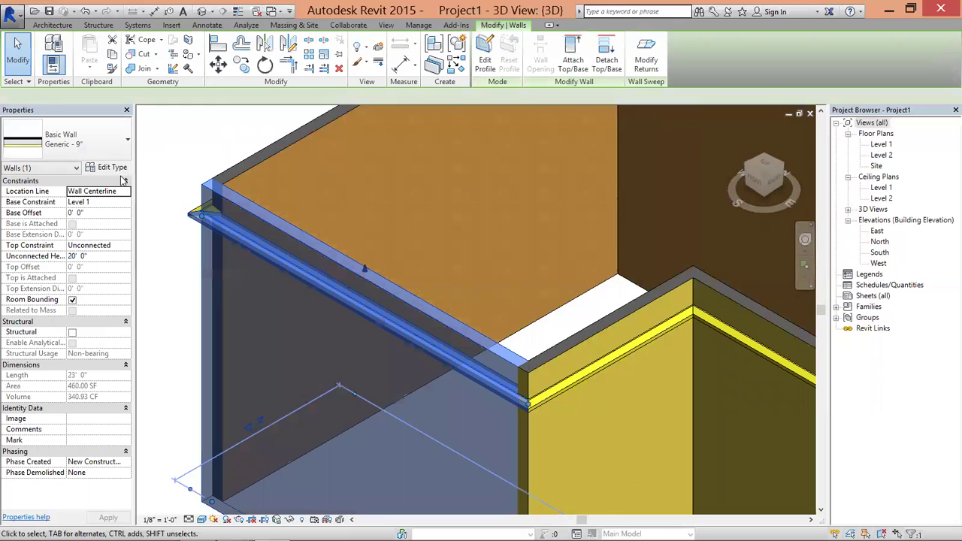
Step: Open the Reveals dialog from the Generic - 9" wall type's structure
click(112, 168)
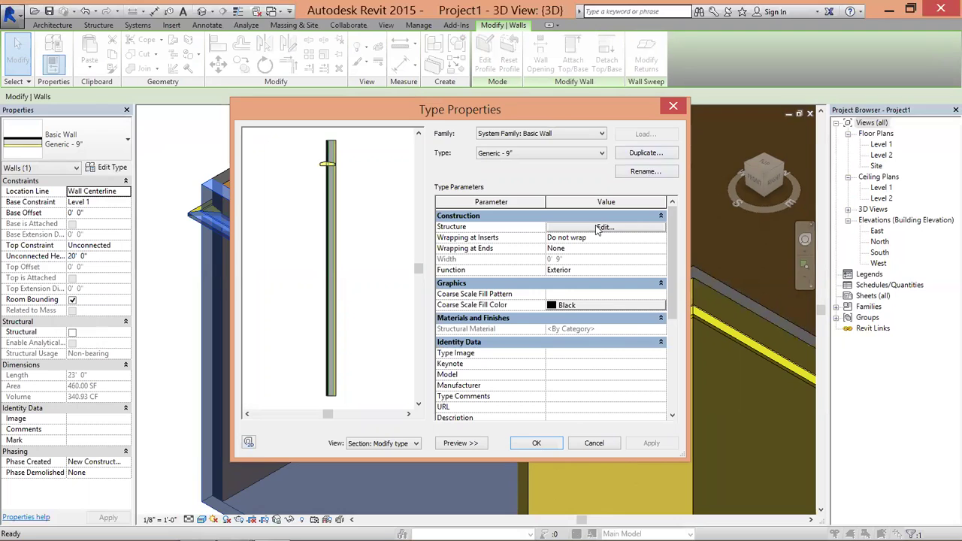
click(597, 228)
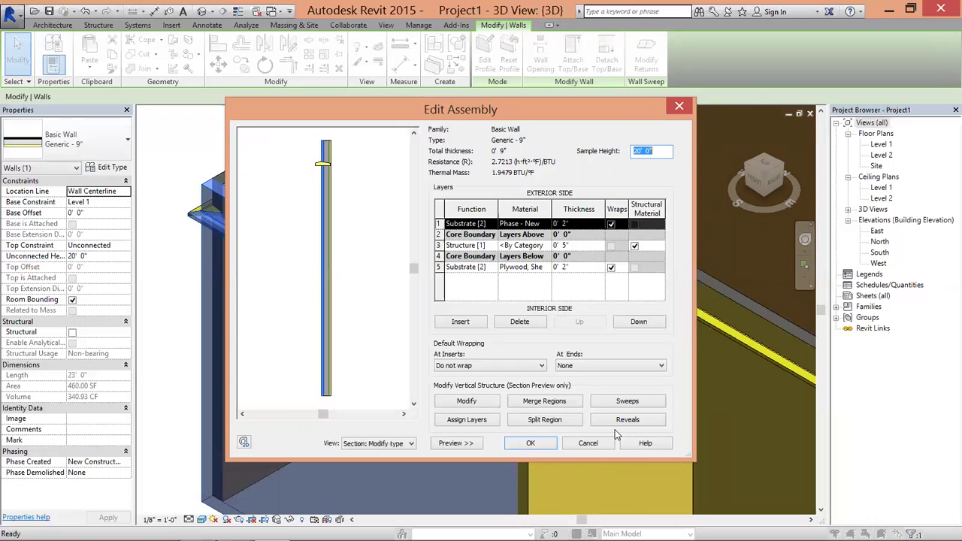
click(639, 423)
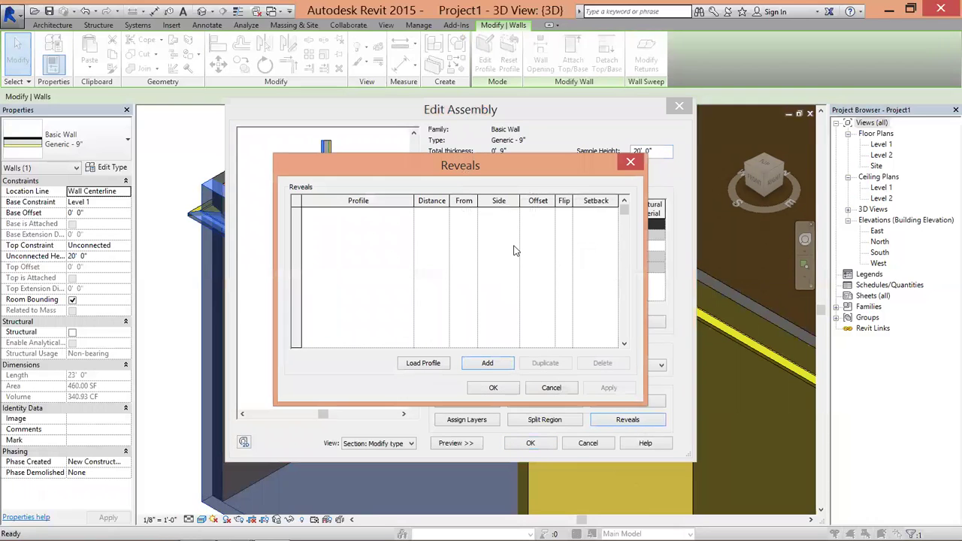
Step: Add a new reveal using the Reveal-Brick Course : 1 Brick profile
click(486, 362)
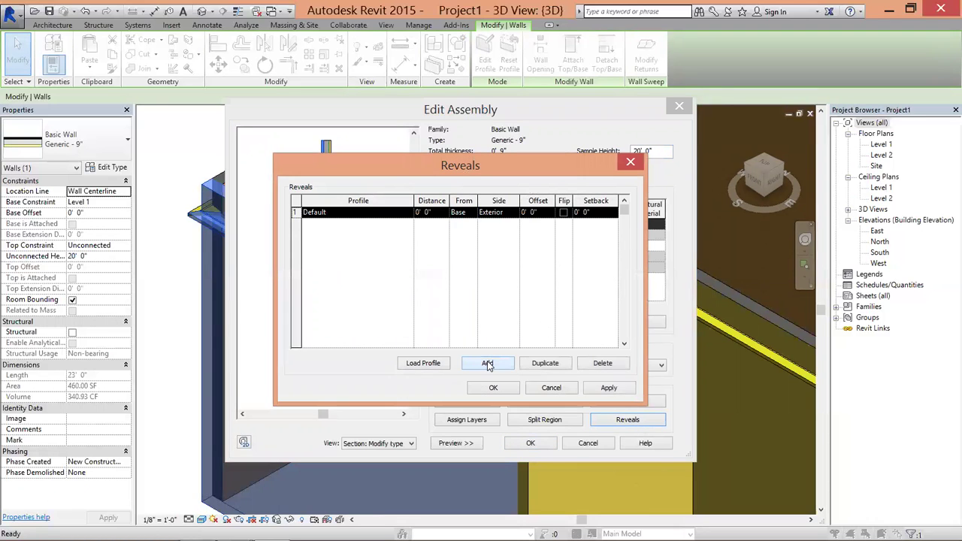
click(378, 216)
click(410, 214)
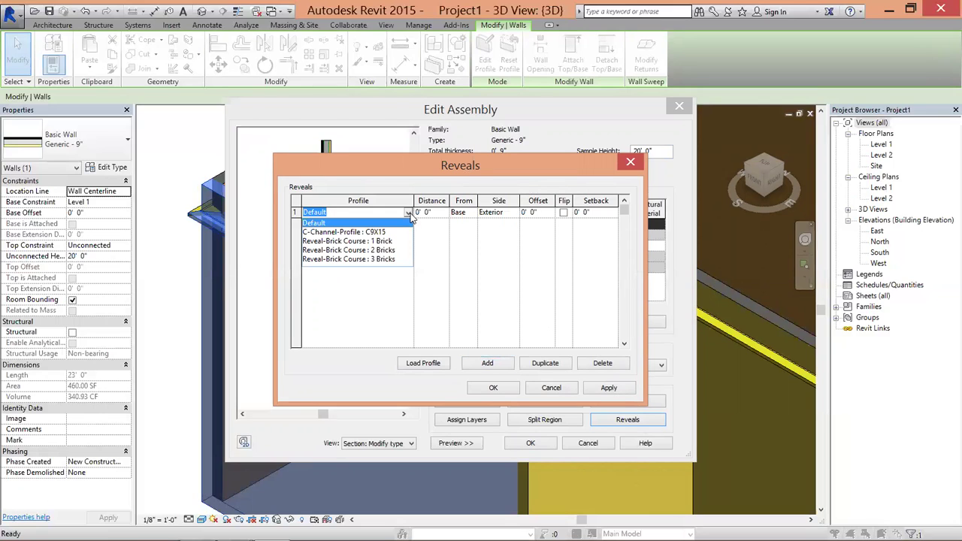
click(361, 241)
Step: Place the reveal at -4' 0" from Top, then apply and close Reveals
click(433, 215)
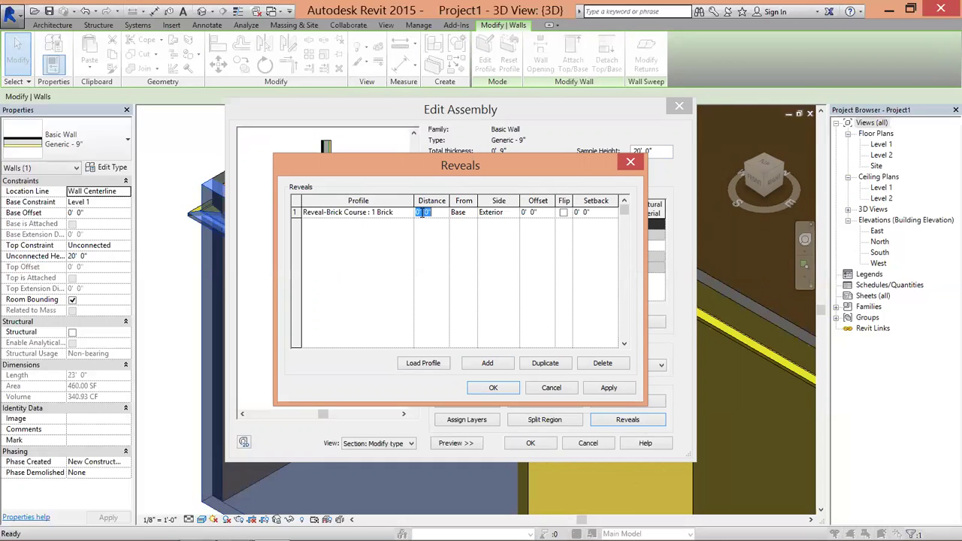
click(424, 213)
text(4)
click(462, 214)
click(472, 214)
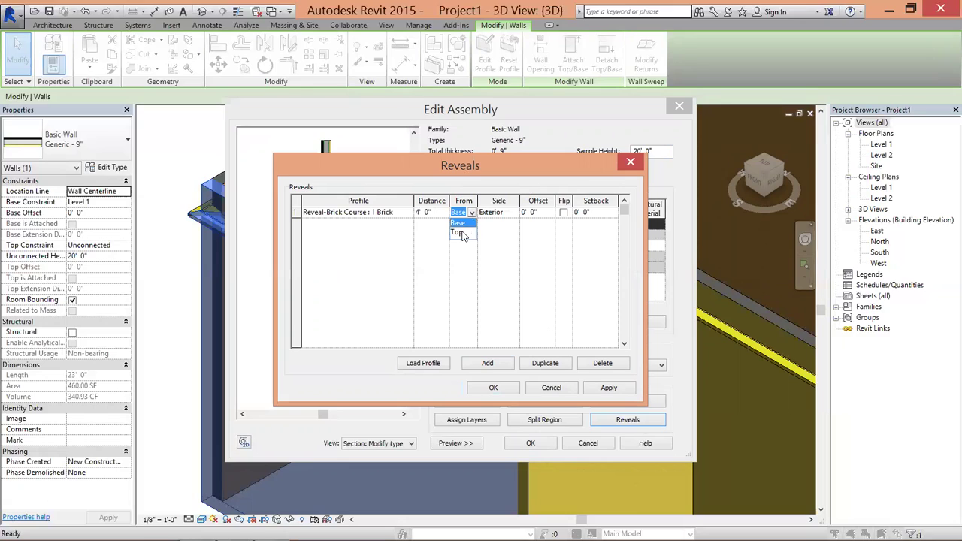
click(464, 234)
click(418, 214)
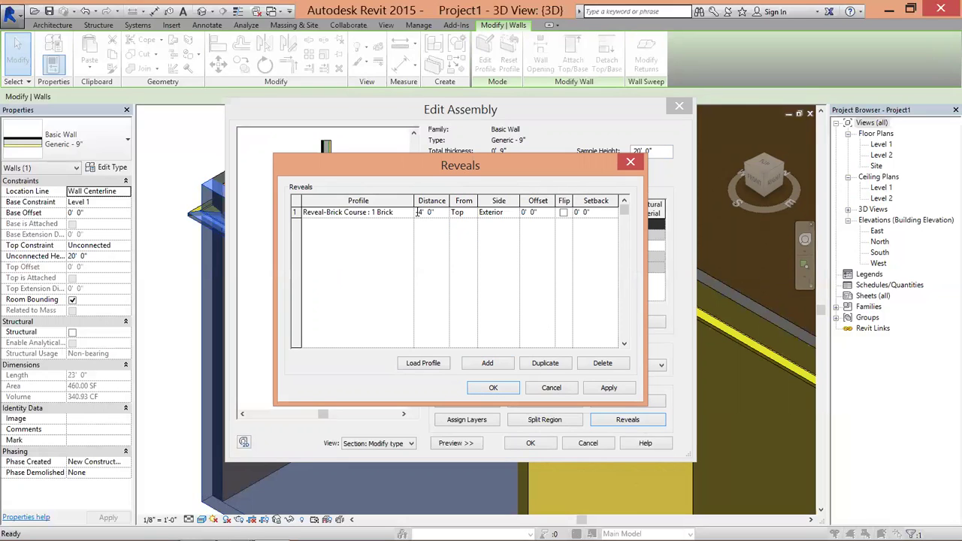
text(-)
click(599, 388)
click(497, 390)
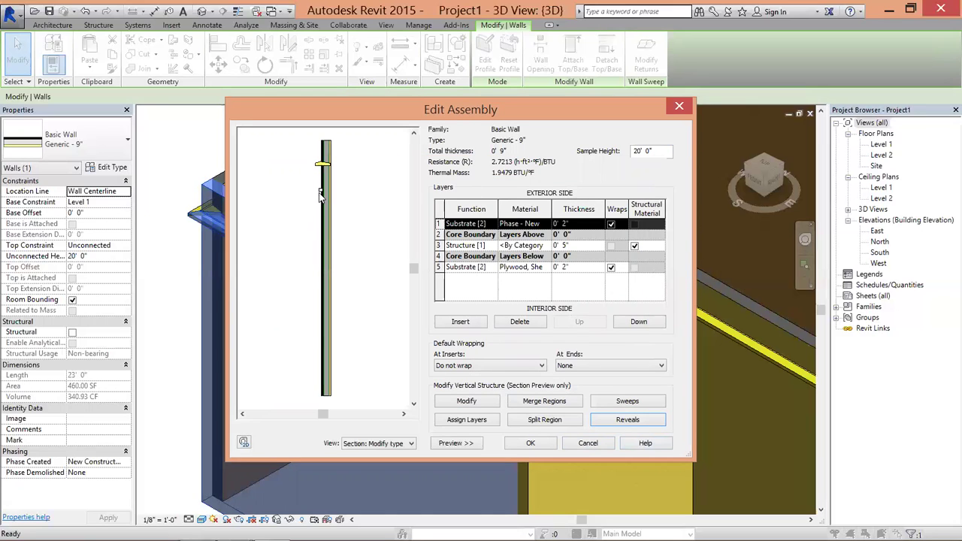
Step: Enter a -0' 2" offset for the brick reveal and close Reveals
click(622, 420)
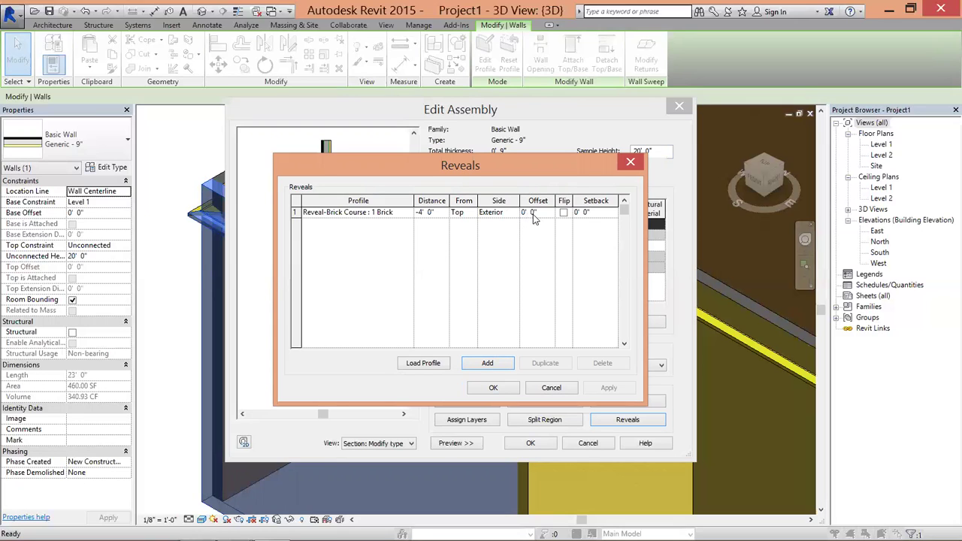
click(534, 214)
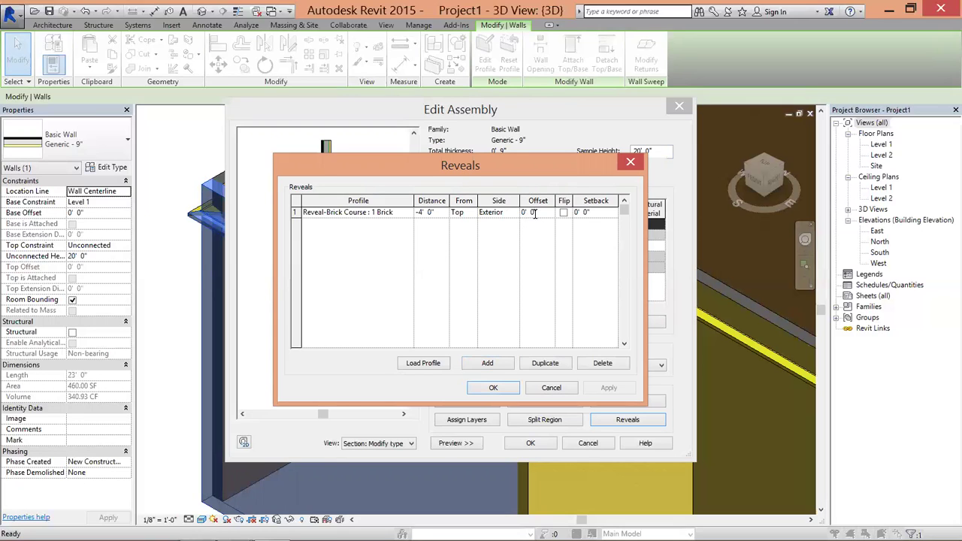
text(2)
key(Left)
key(Left)
key(Left)
key(Left)
key(Left)
text(-)
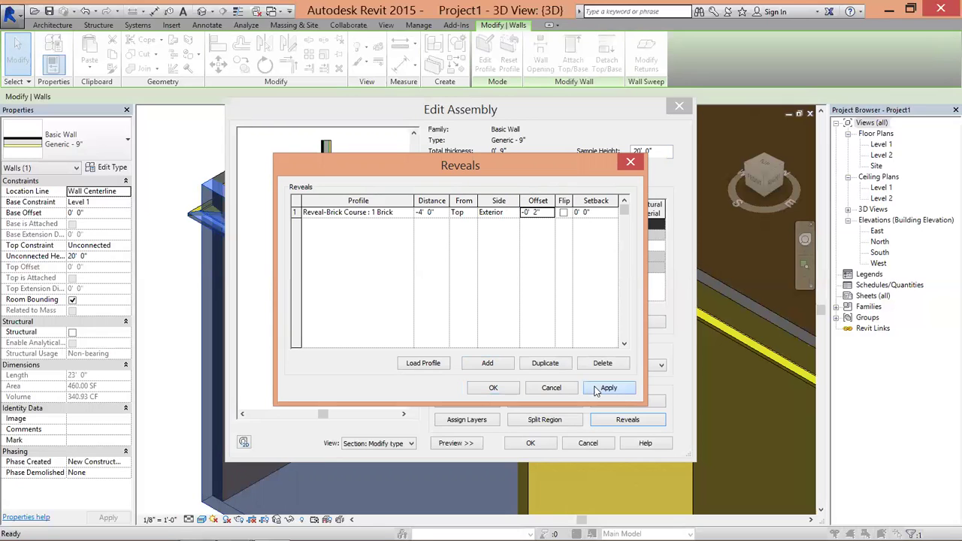
click(492, 388)
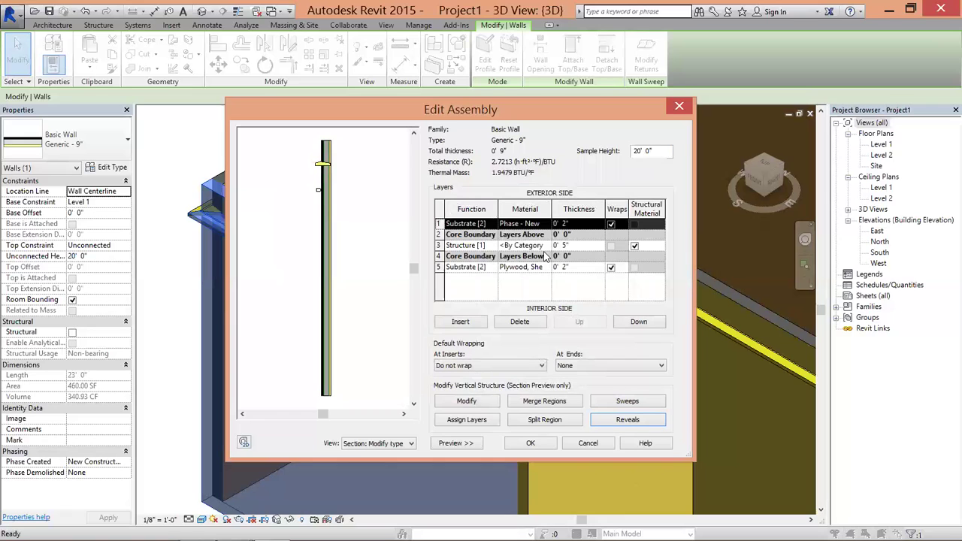
Step: Correct the reveal offset to positive 0' 2" and confirm Reveals, Edit Assembly and Type Properties
click(623, 421)
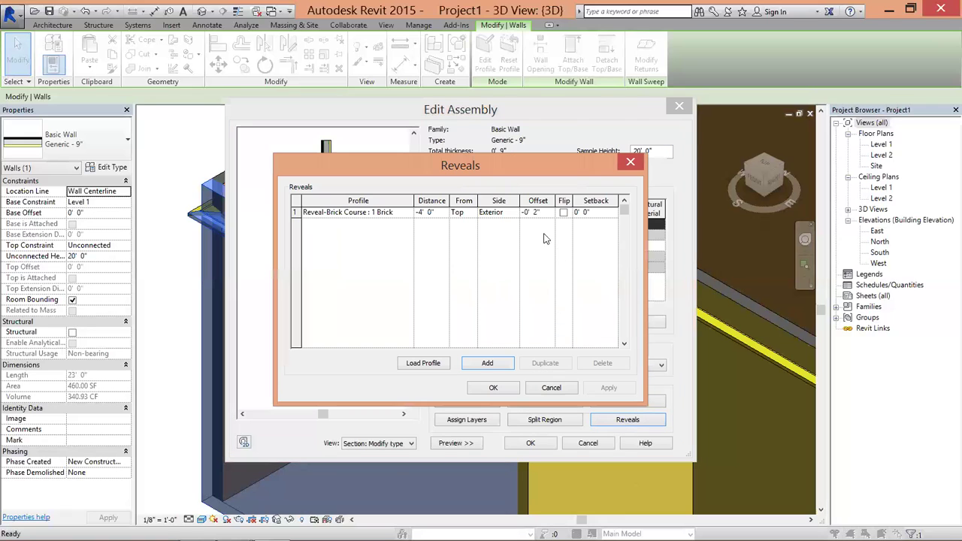
click(527, 213)
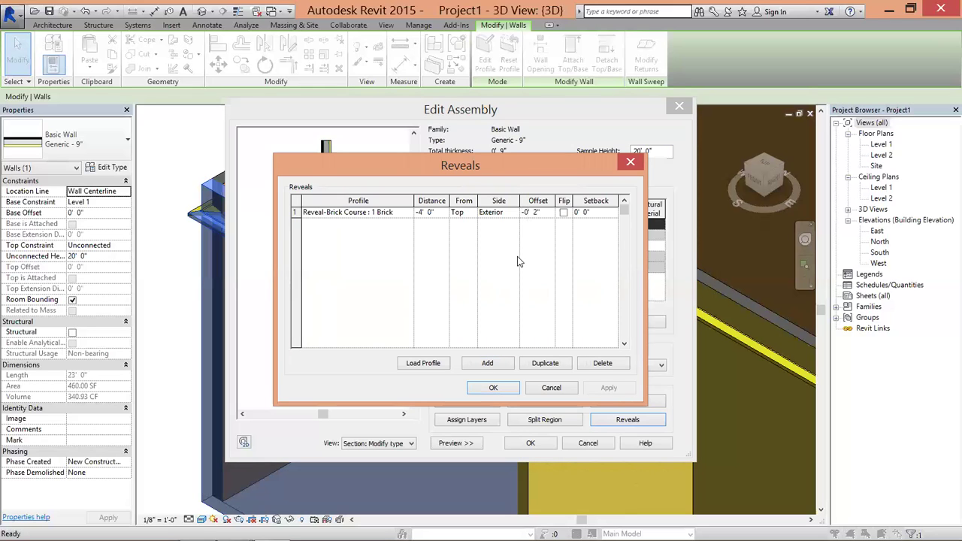
key(Home)
key(Delete)
click(609, 388)
click(494, 389)
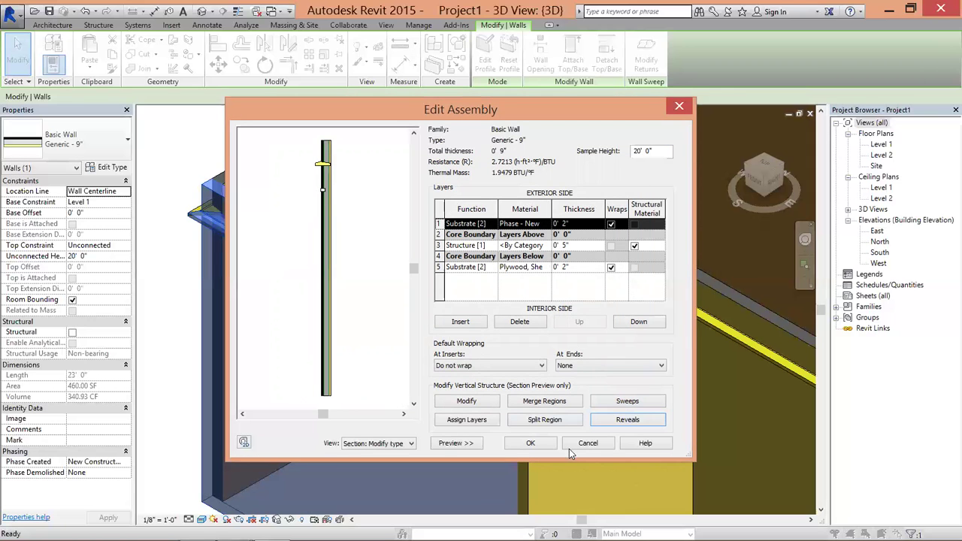
click(543, 443)
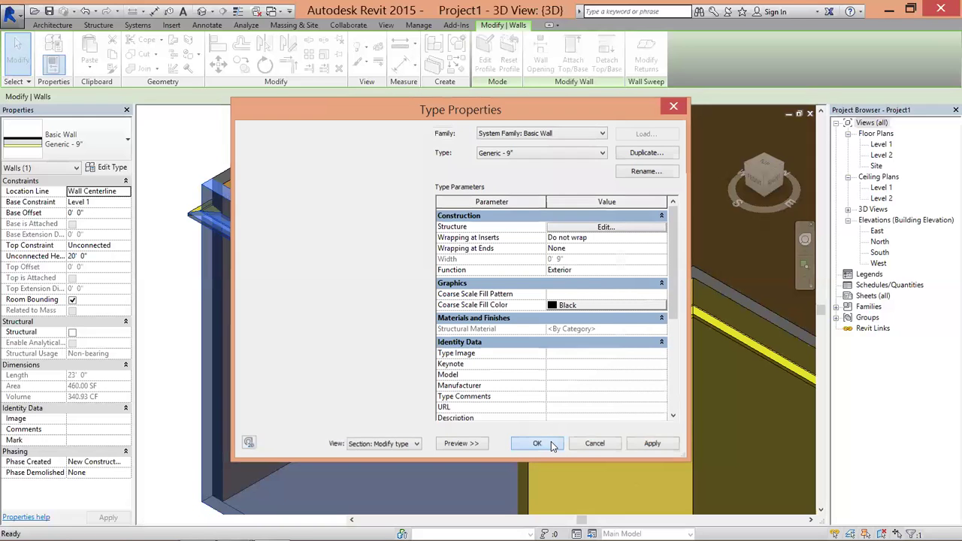
click(537, 444)
Step: Zoom and orbit the 3D view to inspect the brick-course reveal below the yellow parapet sweep
click(215, 150)
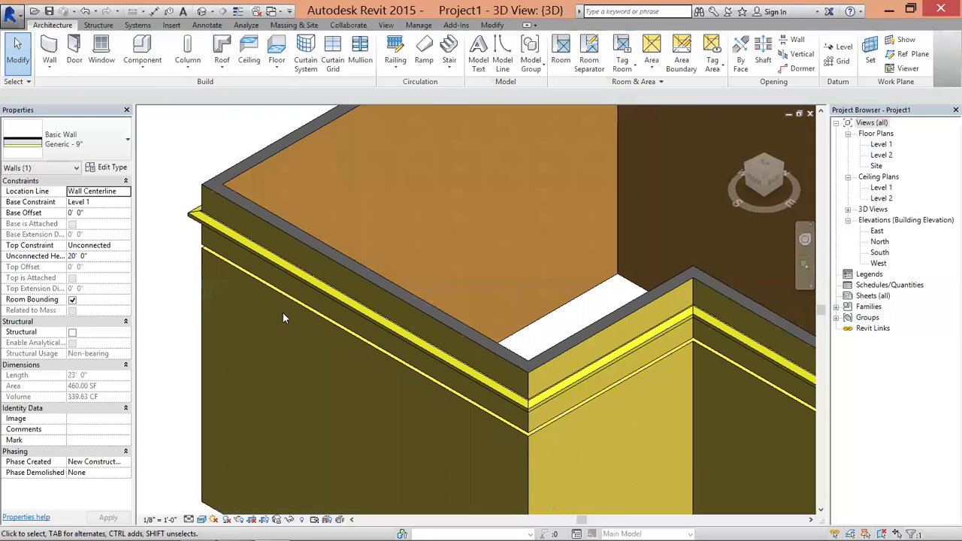
scroll(530, 448, up, 3)
scroll(530, 448, up, 2)
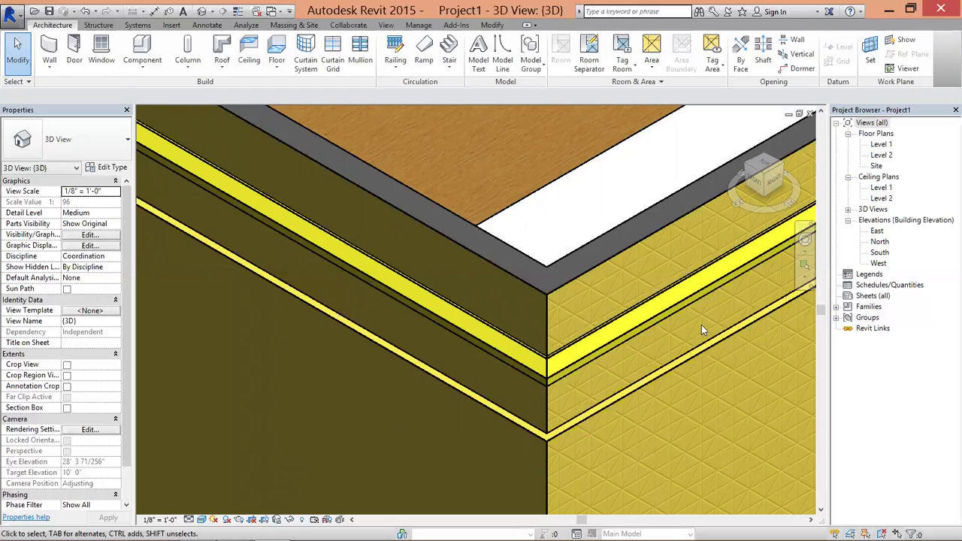
scroll(505, 355, down, 1)
scroll(505, 355, down, 1)
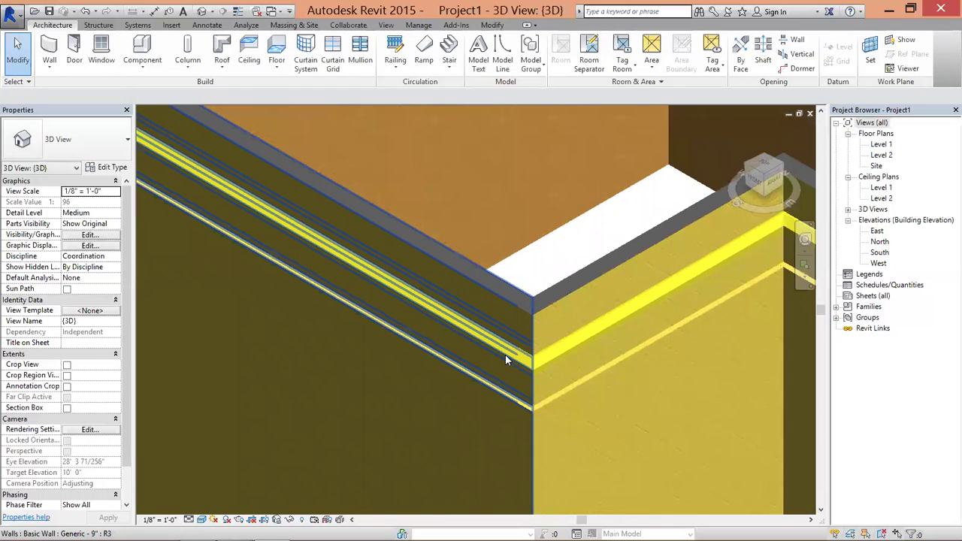
scroll(505, 355, down, 2)
scroll(509, 354, down, 2)
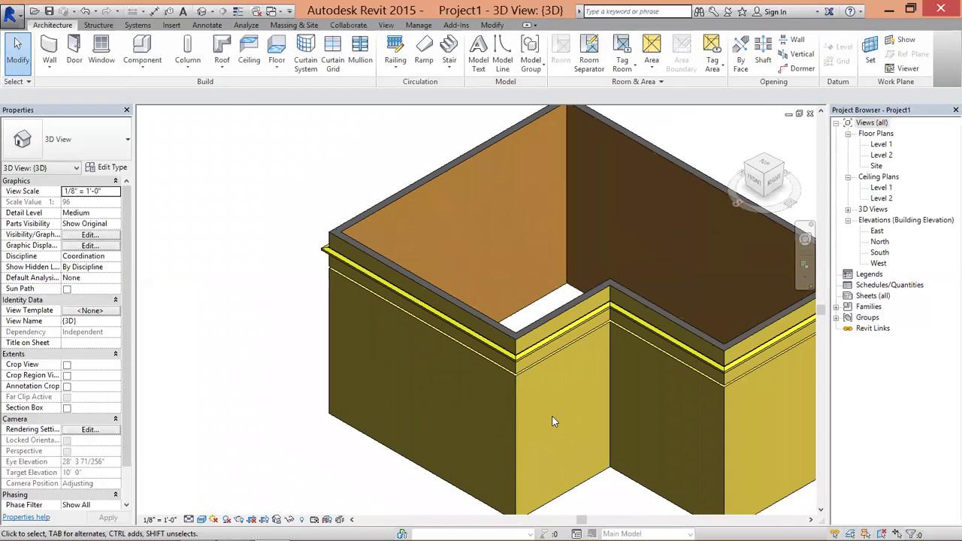
shift+middle_drag(553, 421, 553, 421)
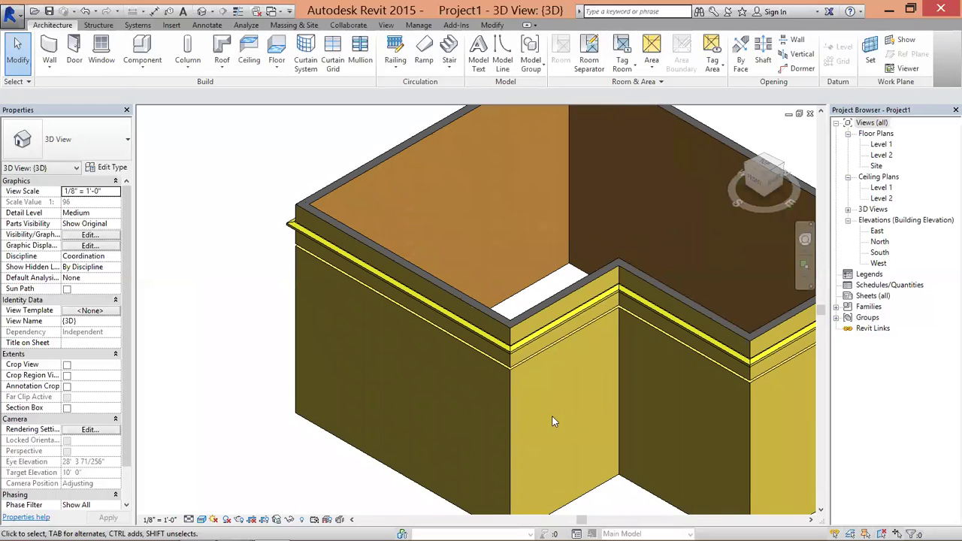
click(13, 14)
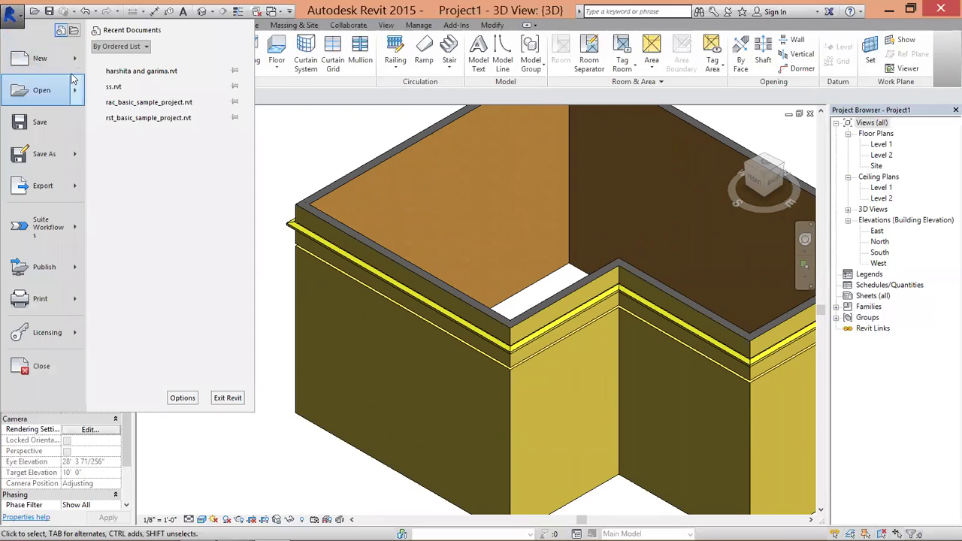
mouse_move(42, 58)
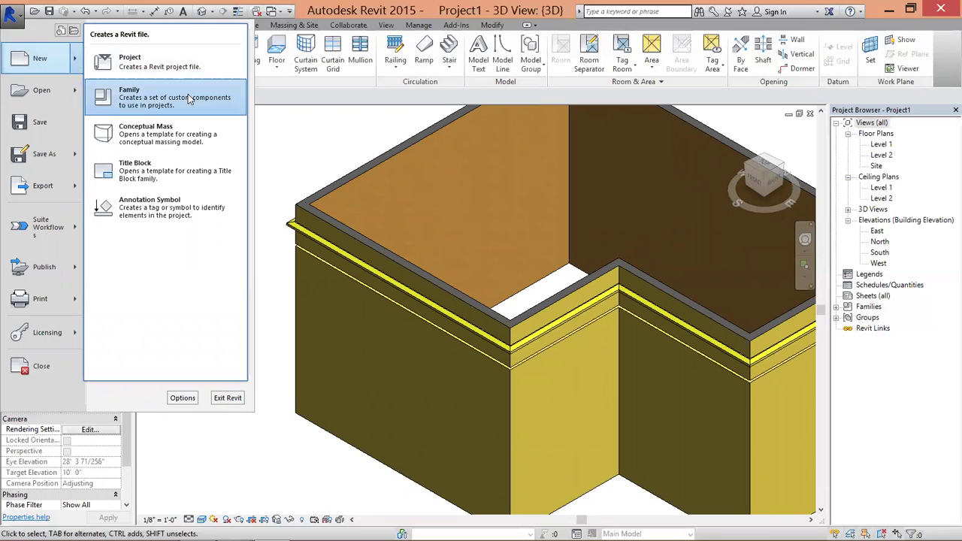
Step: Create the new family Family1 from the Profile family template
click(190, 100)
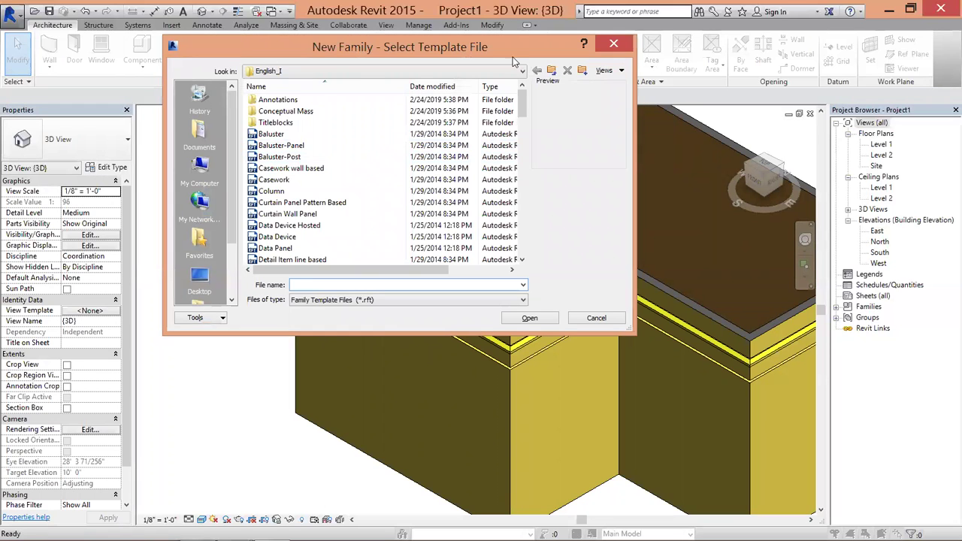
click(331, 203)
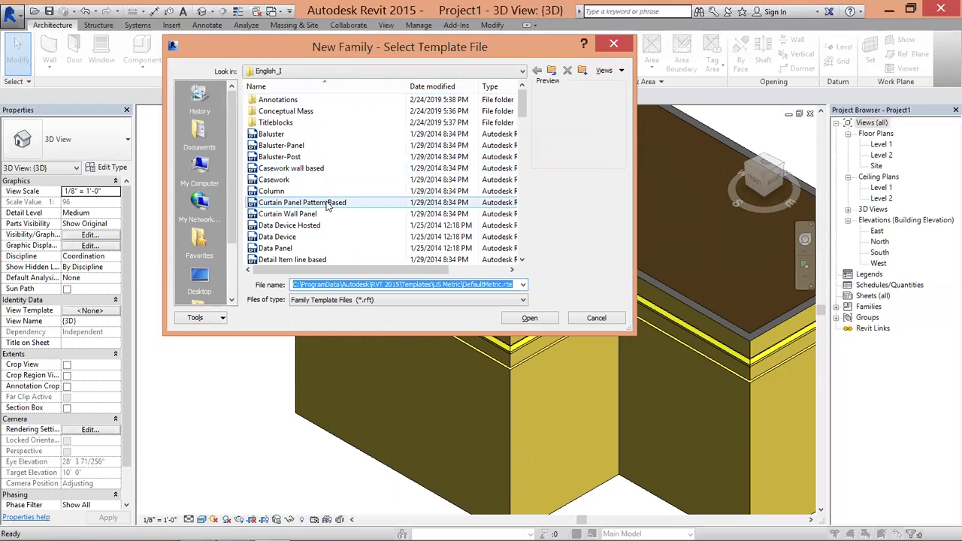
scroll(328, 206, down, 2)
scroll(327, 206, down, 2)
scroll(328, 205, down, 1)
scroll(328, 205, down, 2)
scroll(328, 205, down, 1)
scroll(327, 206, down, 2)
scroll(328, 205, down, 1)
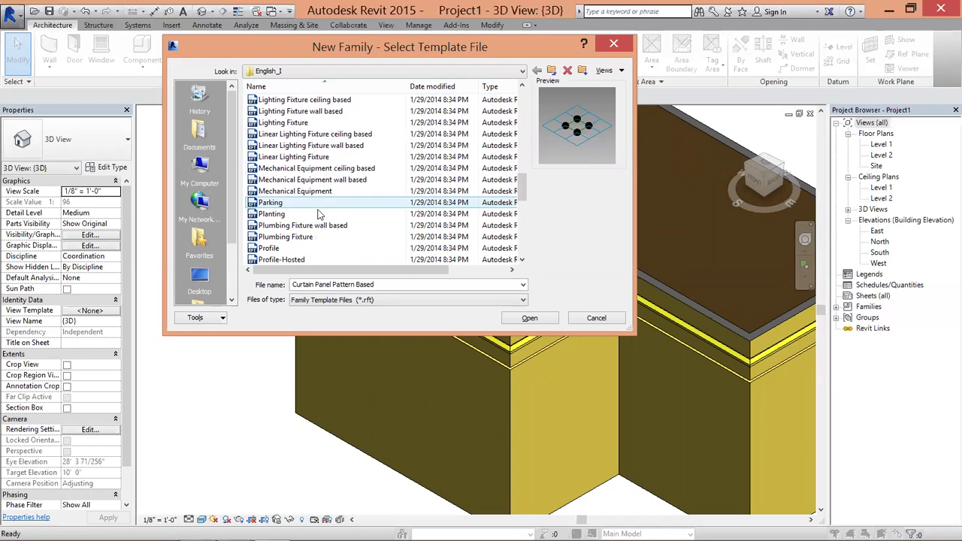
click(286, 249)
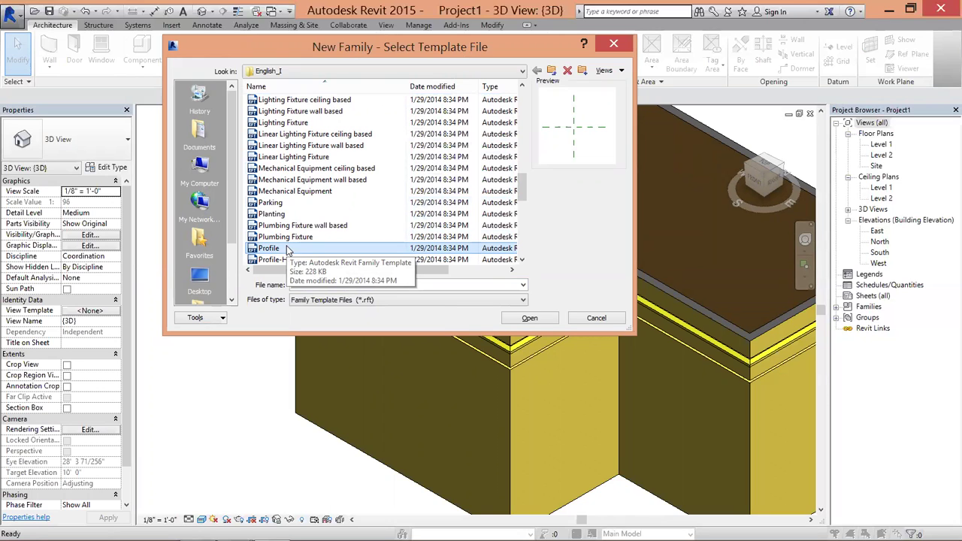
click(530, 318)
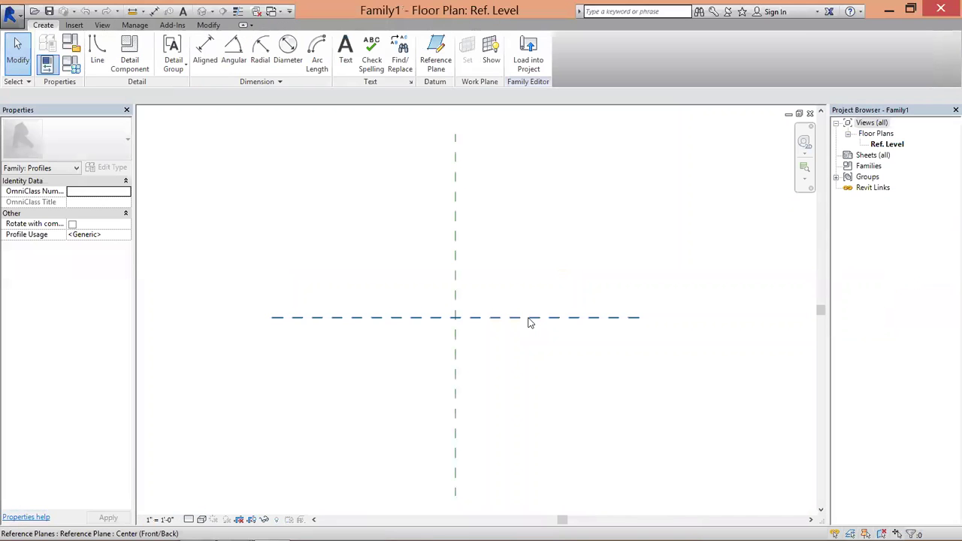
Step: Draw a closed tapered profile from the reference-plane intersection: vertical, top, slope, short right side, base
click(98, 54)
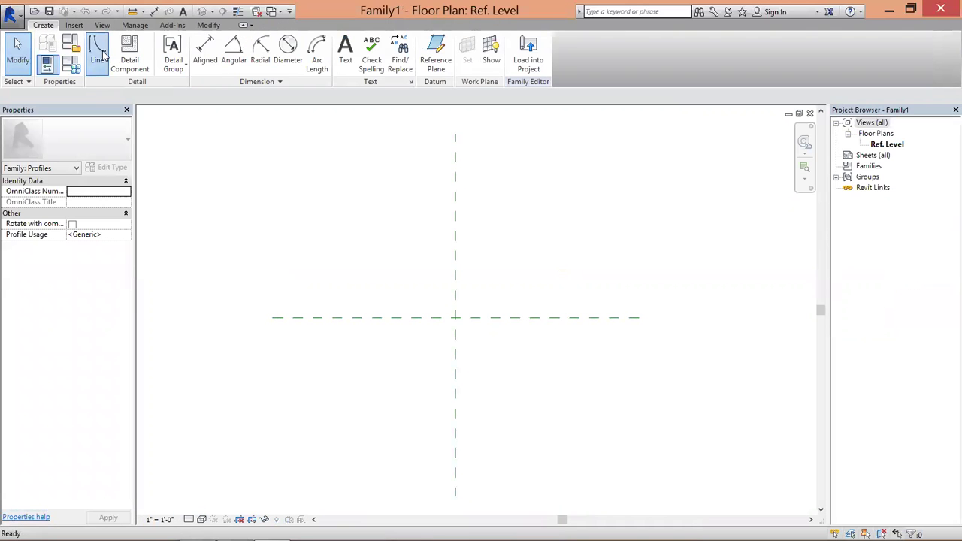
click(454, 317)
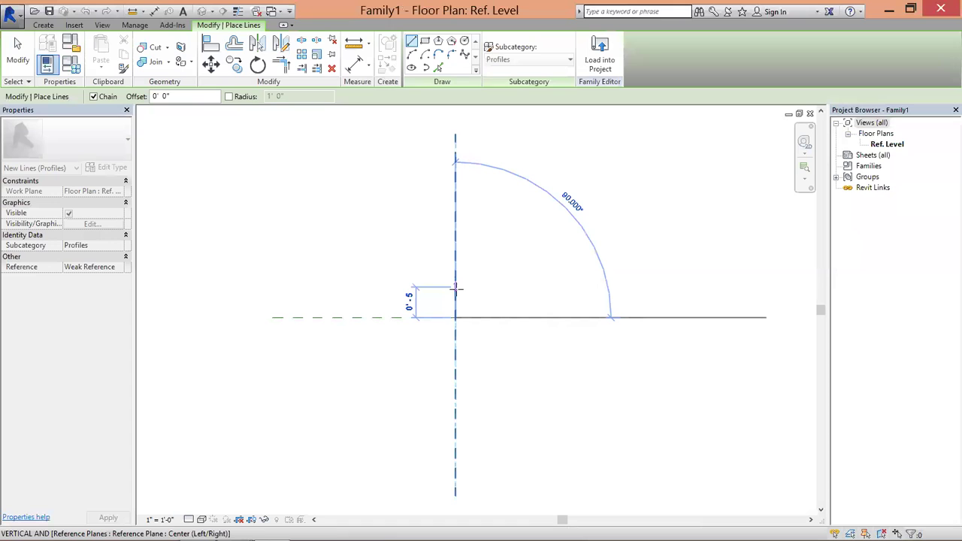
click(455, 288)
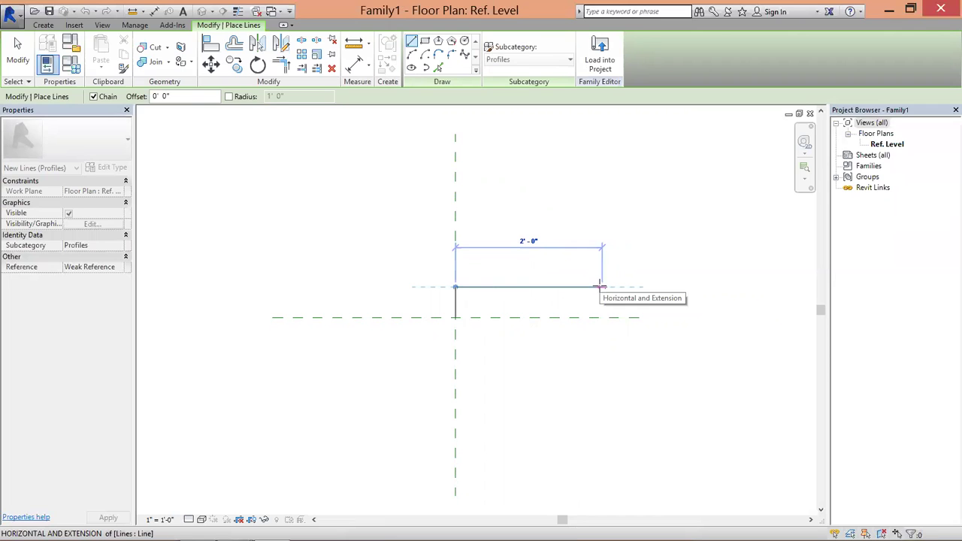
click(602, 288)
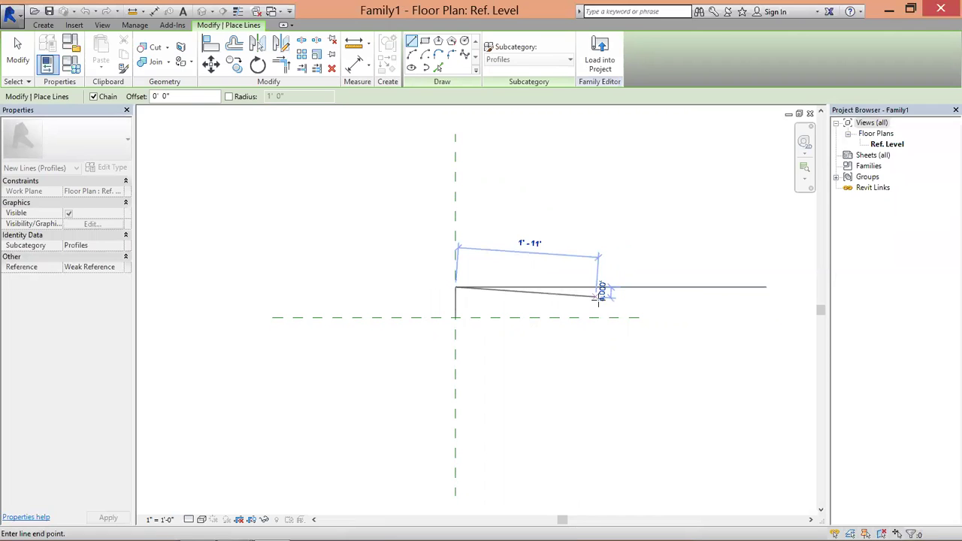
click(601, 304)
click(601, 317)
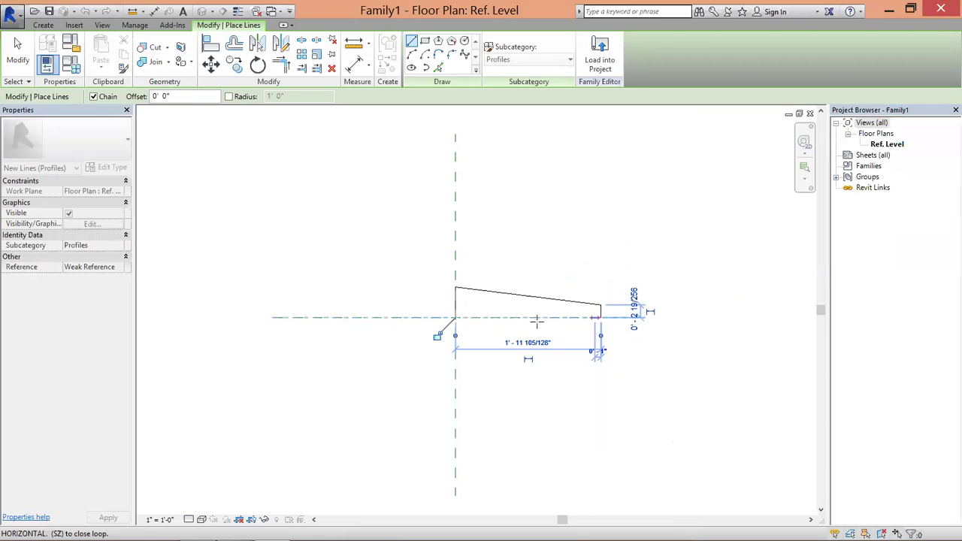
click(455, 317)
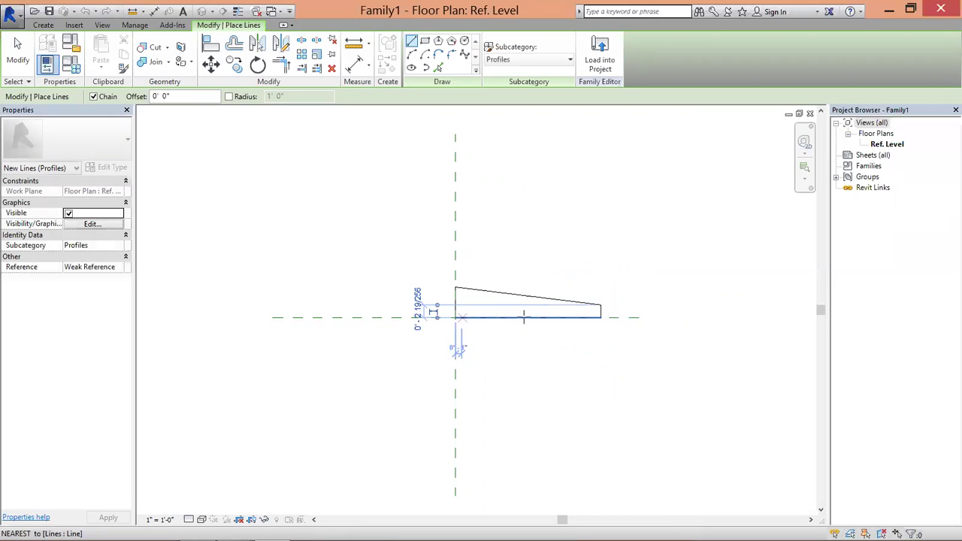
Step: Exit line drawing and start the TR trim/extend command
scroll(590, 310, up, 2)
right_click(445, 202)
click(460, 211)
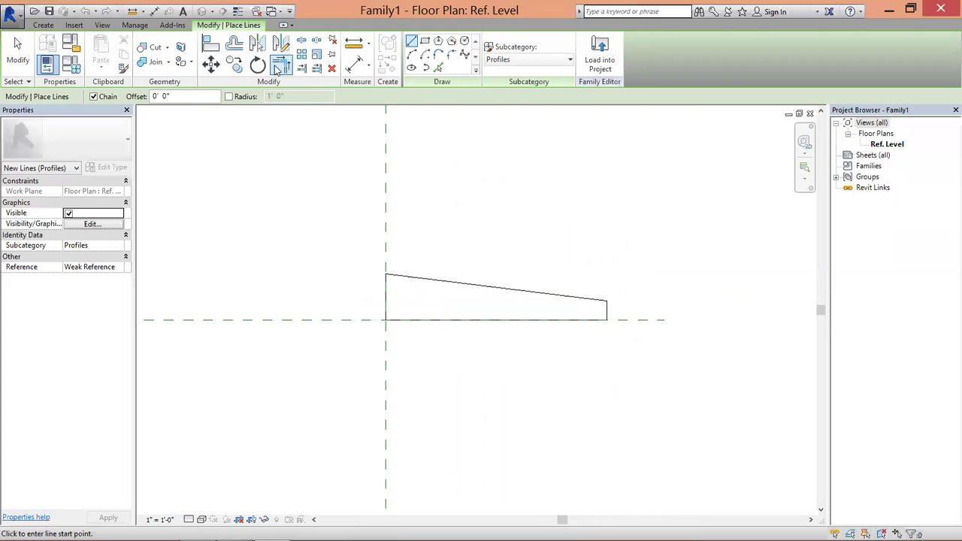
key(Escape)
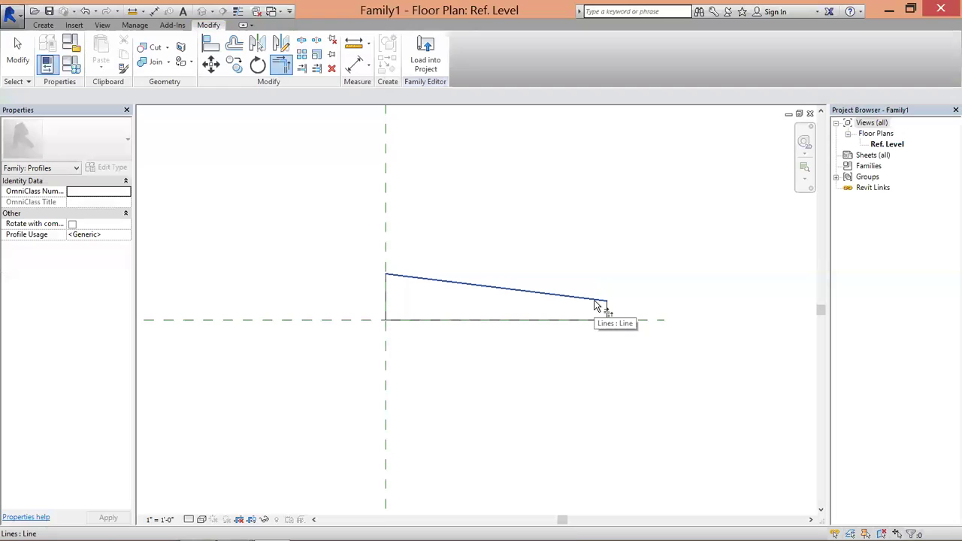
key(t)
key(r)
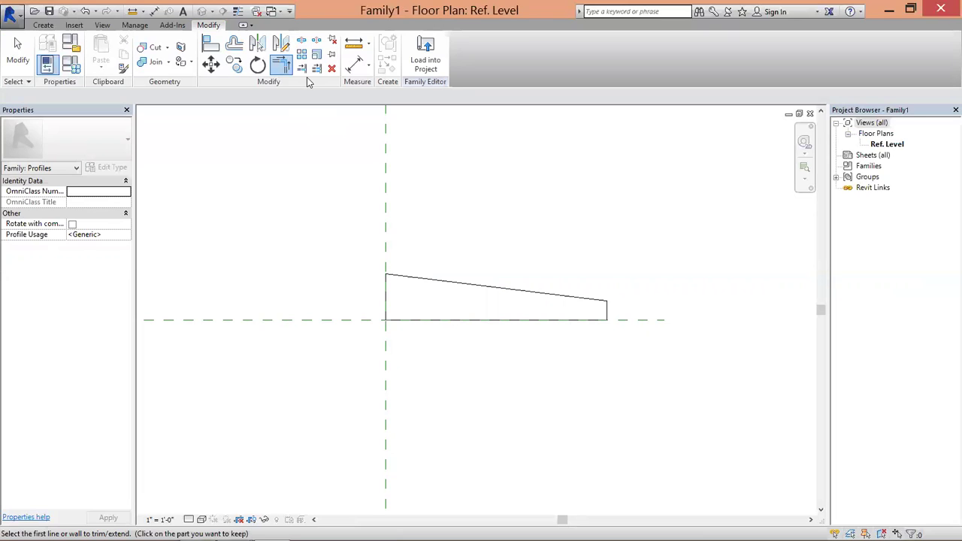
Step: Round the corner between the sloped top edge and short right side with a small Fillet Arc
click(42, 24)
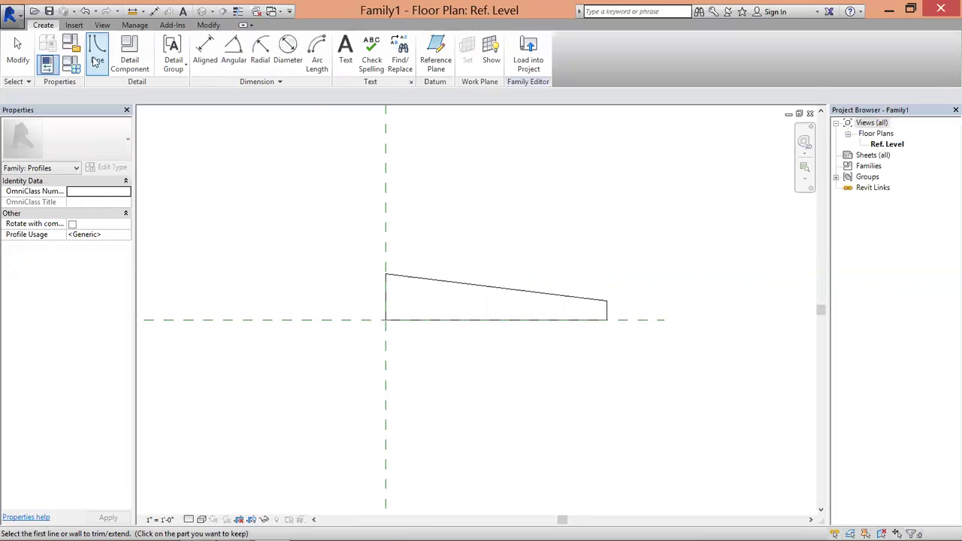
click(96, 62)
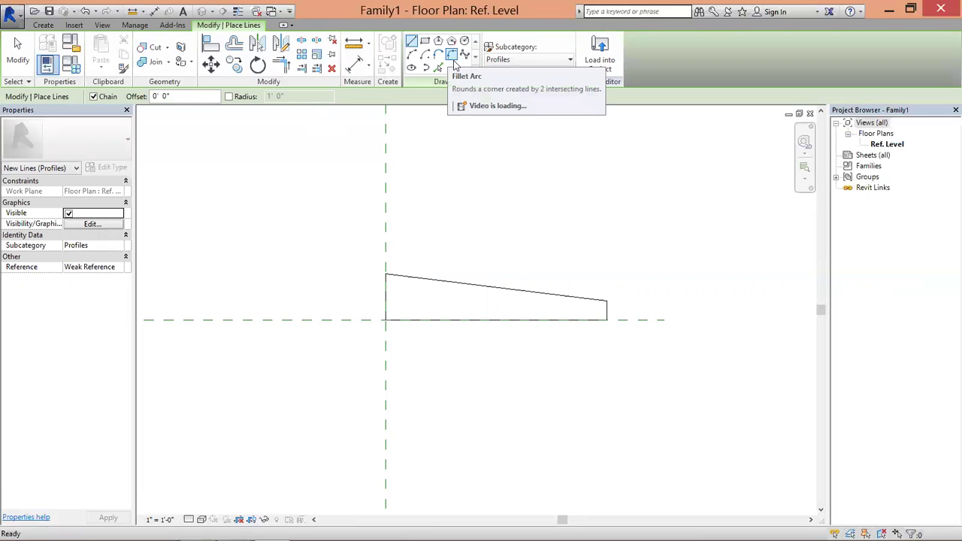
click(452, 58)
scroll(599, 303, up, 2)
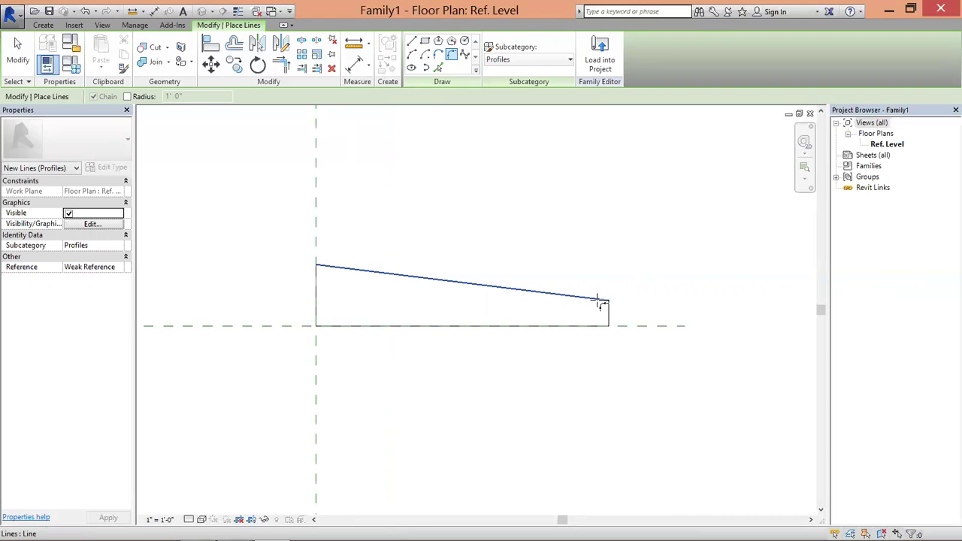
click(600, 303)
click(608, 309)
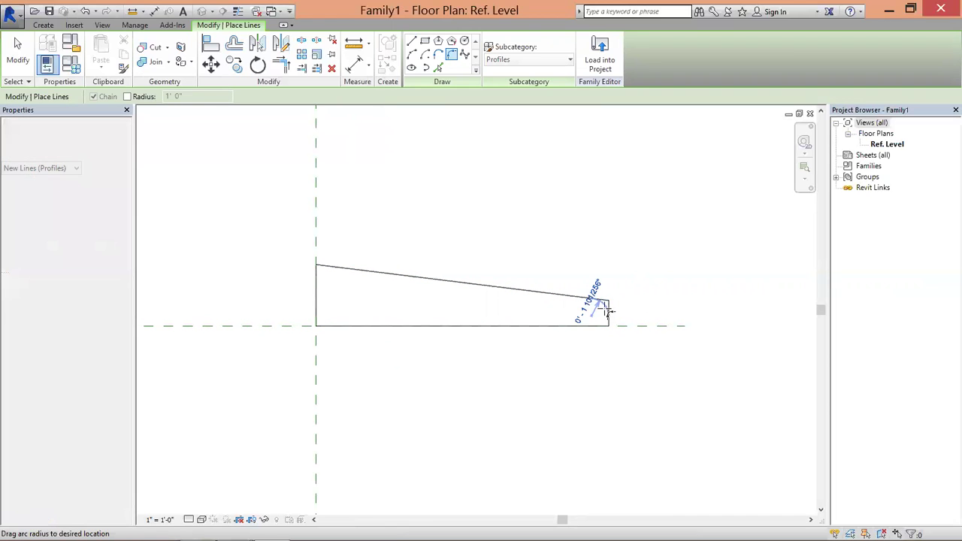
scroll(609, 308, up, 2)
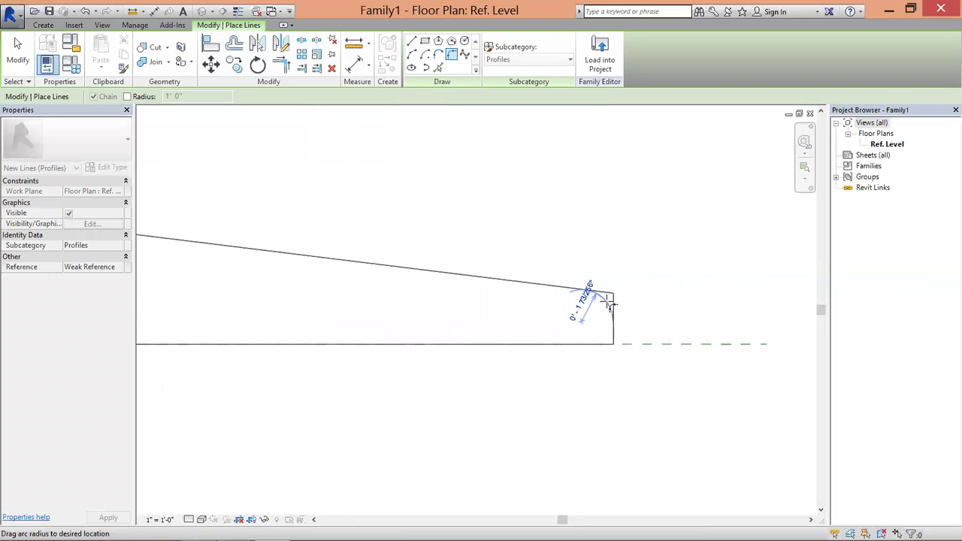
click(609, 303)
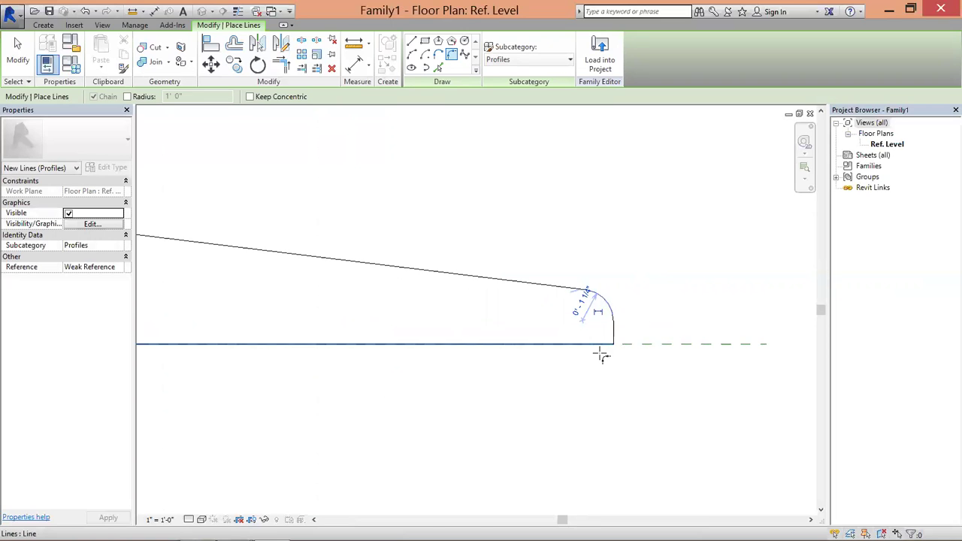
scroll(387, 173, down, 1)
scroll(437, 181, down, 1)
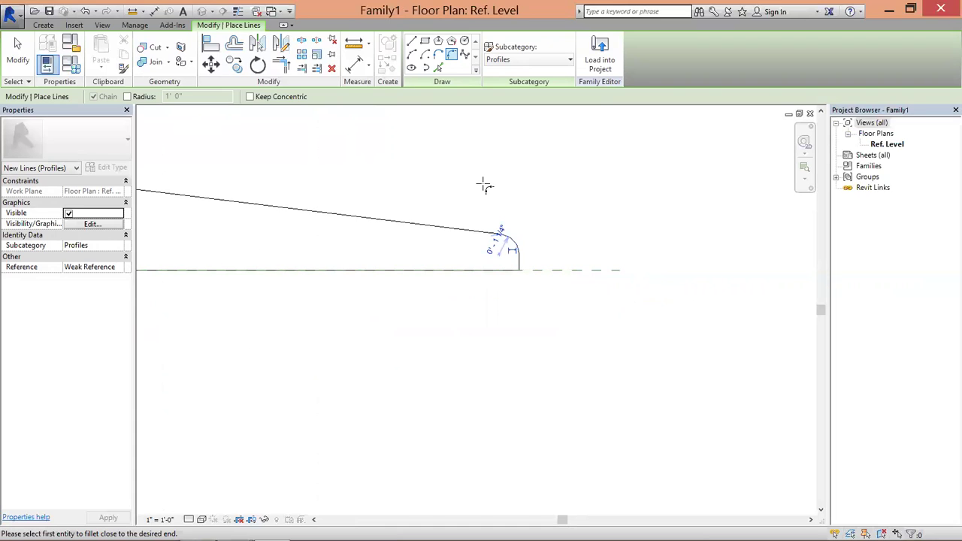
scroll(535, 199, down, 1)
scroll(488, 166, down, 1)
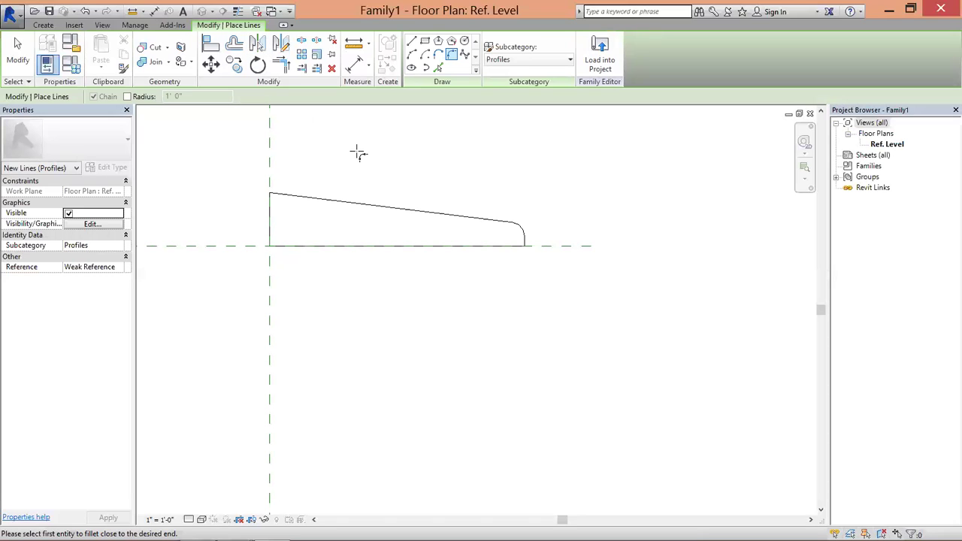
key(Escape)
key(Escape)
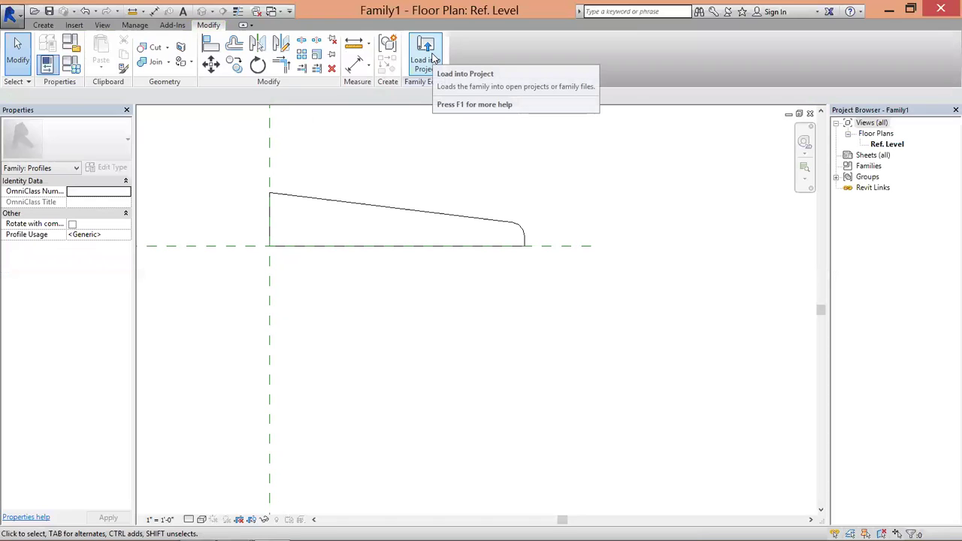
mouse_move(426, 55)
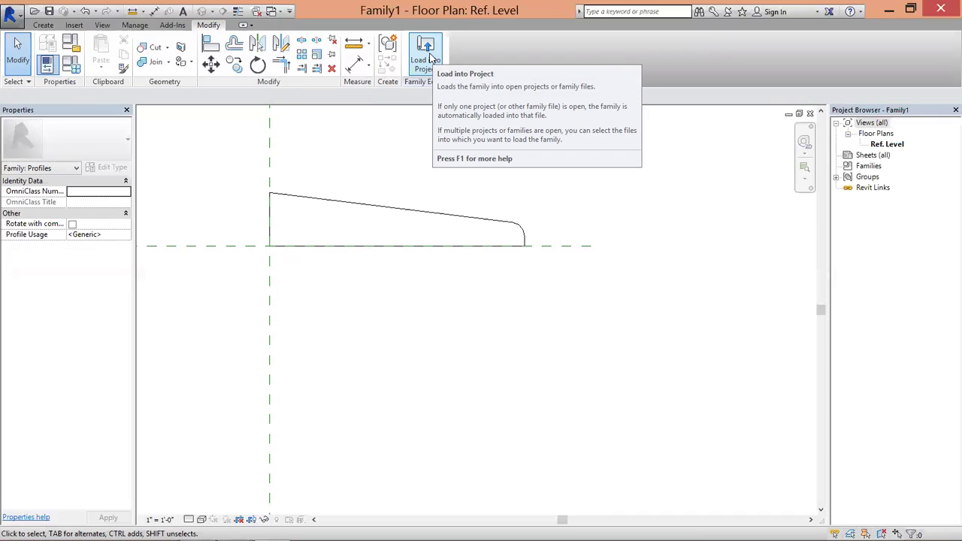
Step: Load the Family1 profile into Project1 and switch to the default 3D view
click(431, 59)
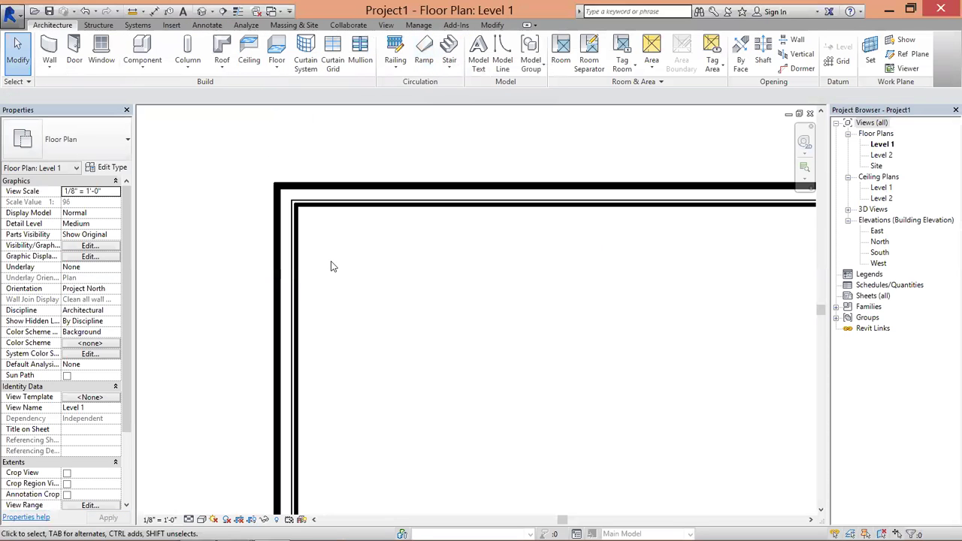
scroll(315, 240, down, 1)
scroll(309, 232, down, 1)
scroll(309, 231, down, 2)
scroll(314, 241, down, 1)
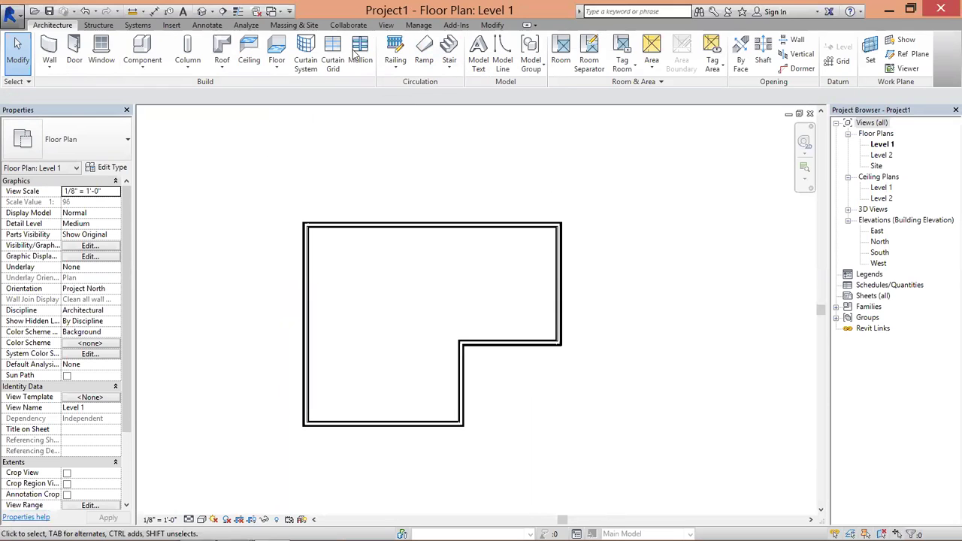
click(203, 11)
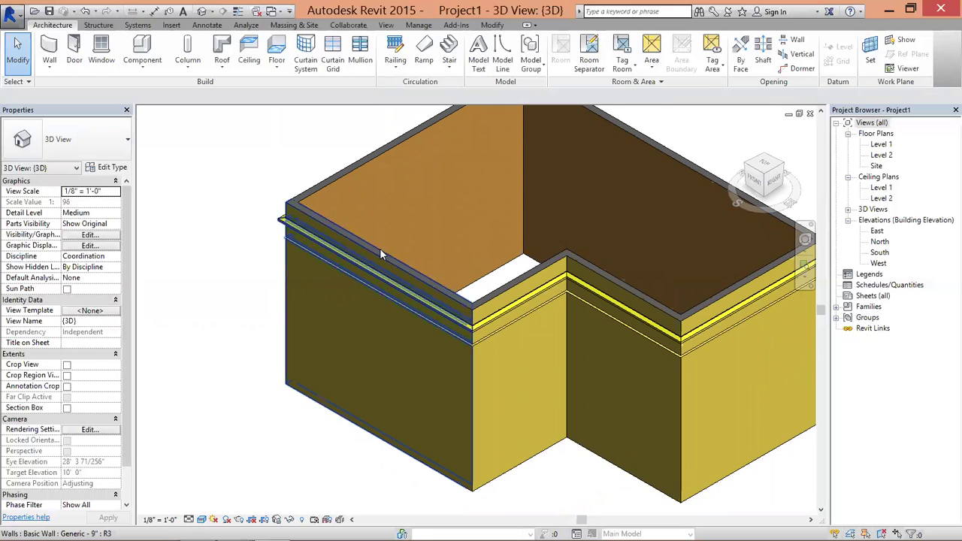
Step: Open the Wall Sweeps list in the Generic - 9" wall type's structure
click(392, 278)
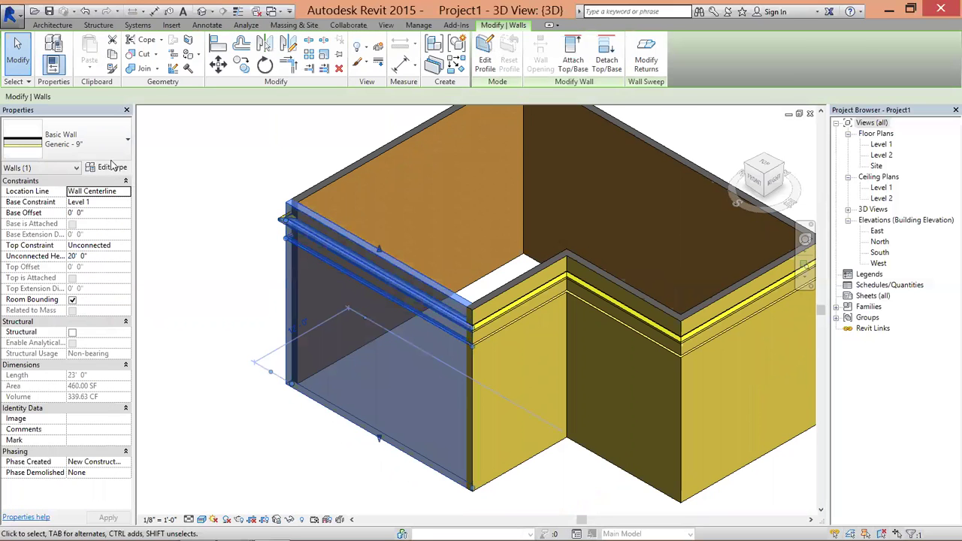
click(109, 169)
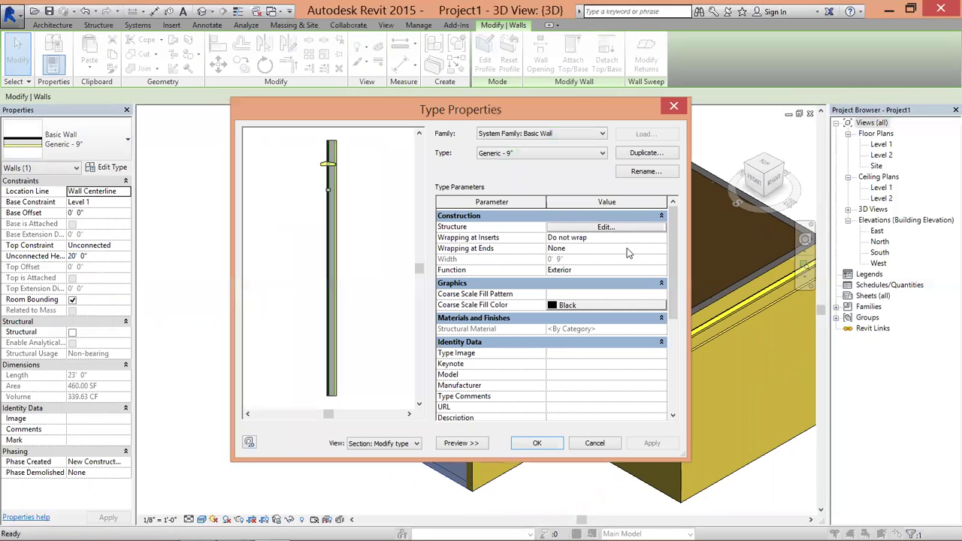
click(632, 231)
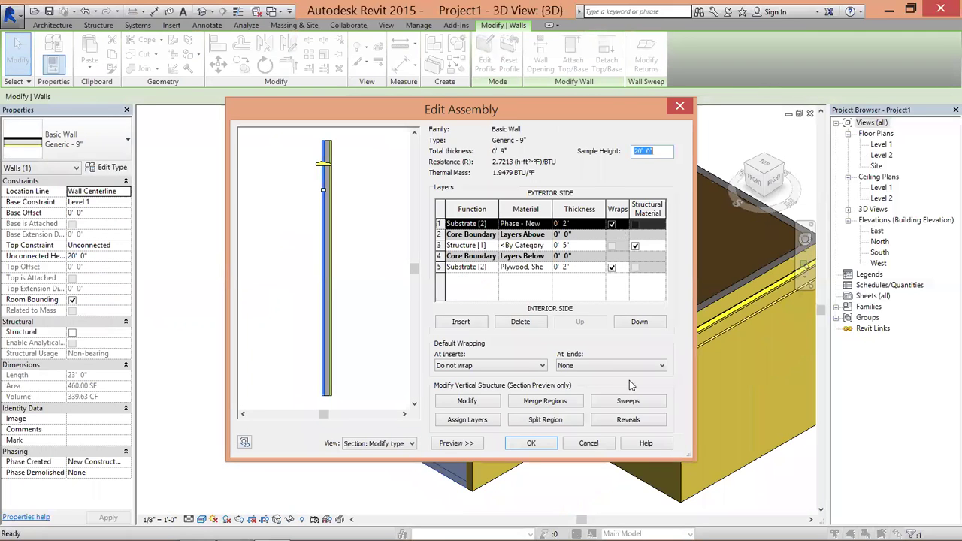
click(629, 401)
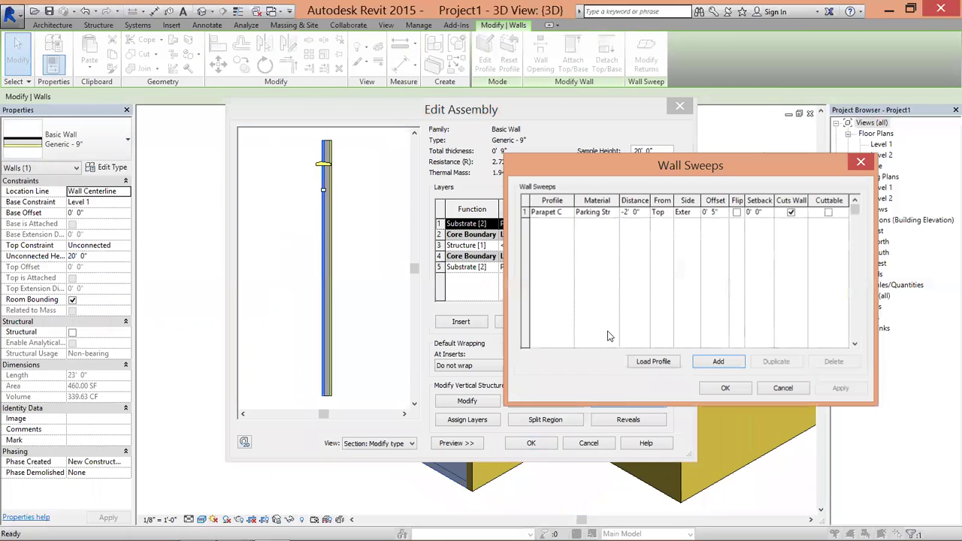
Step: Add a new sweep with profile Family1 : Family1 and open its material browser
click(719, 361)
click(548, 224)
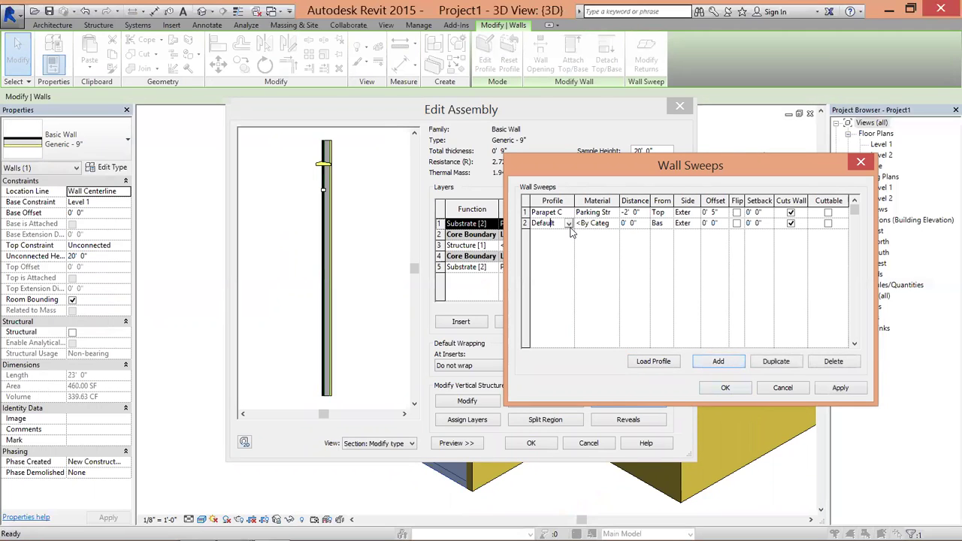
click(569, 225)
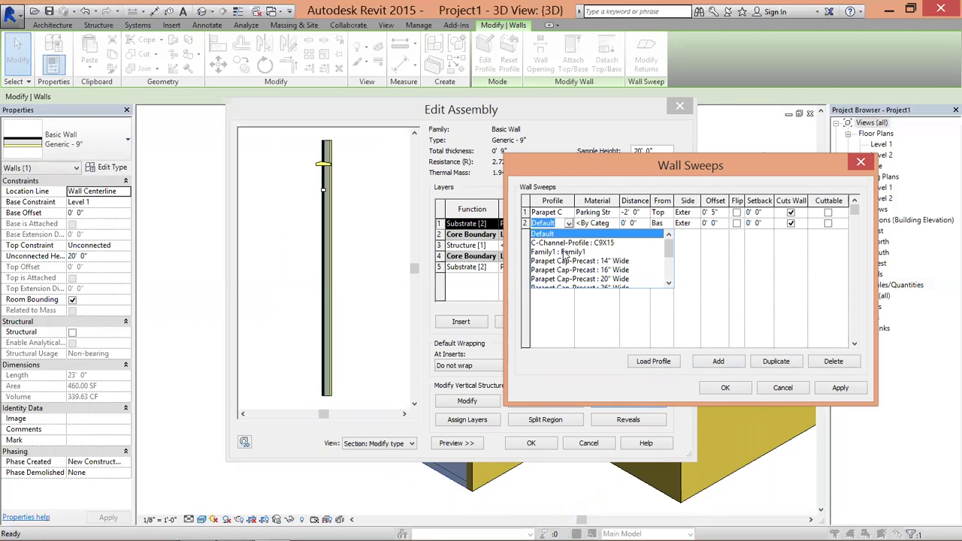
click(564, 252)
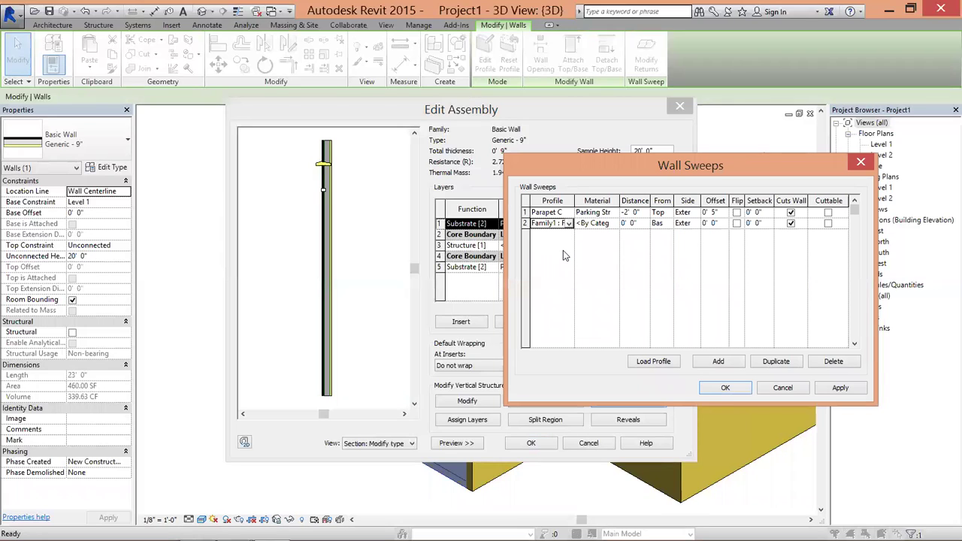
click(598, 224)
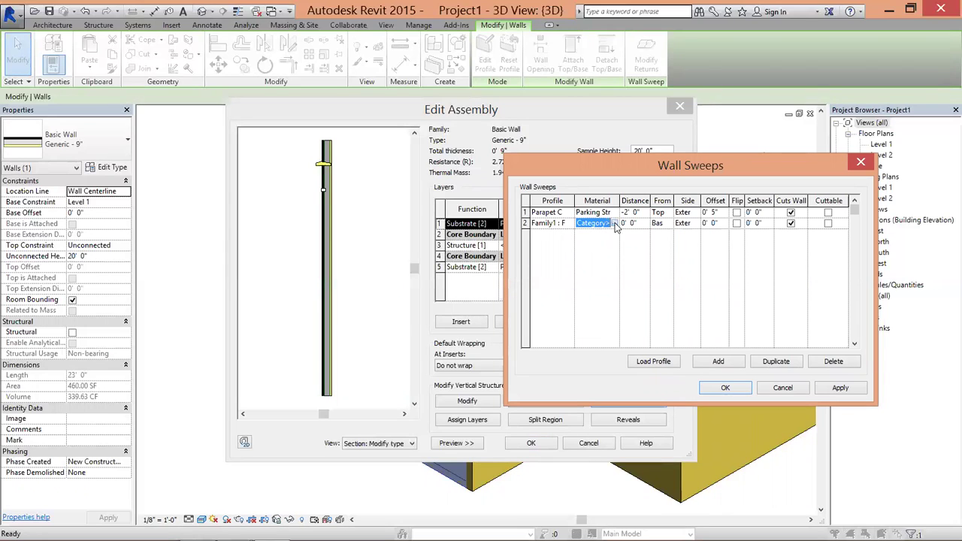
click(615, 223)
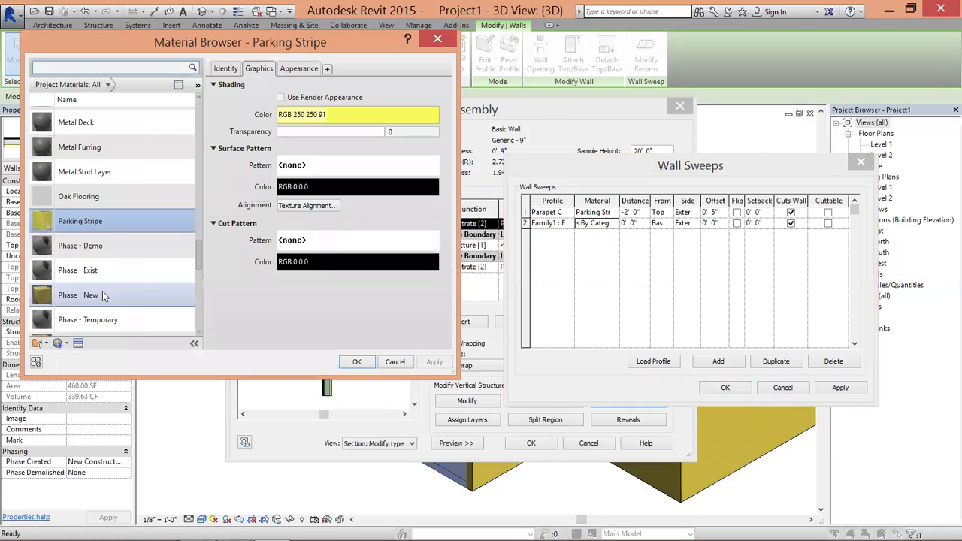
Step: Give the second sweep material Phase - New, distance -6' 0", measured from Top
click(103, 294)
key(Return)
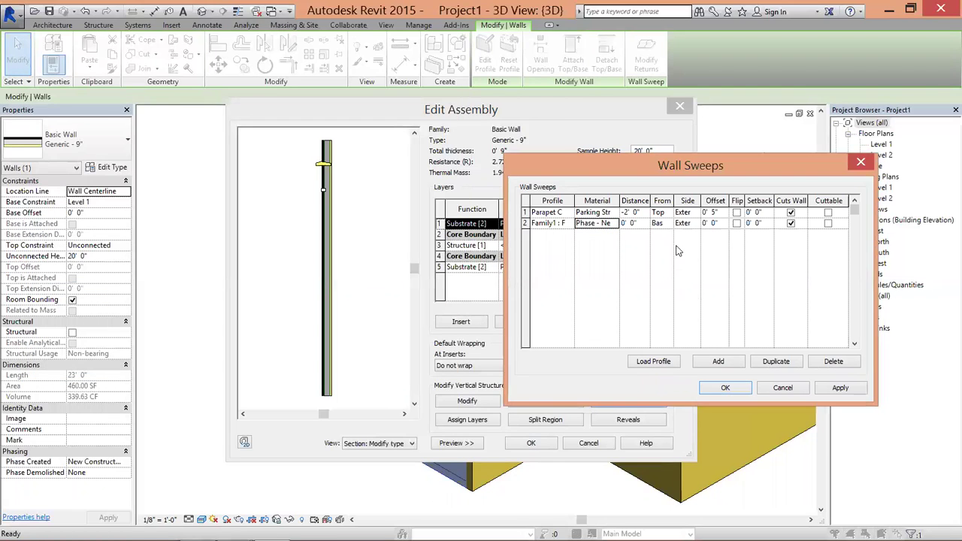
click(625, 224)
double_click(626, 223)
text(-6)
click(664, 224)
click(668, 224)
click(665, 248)
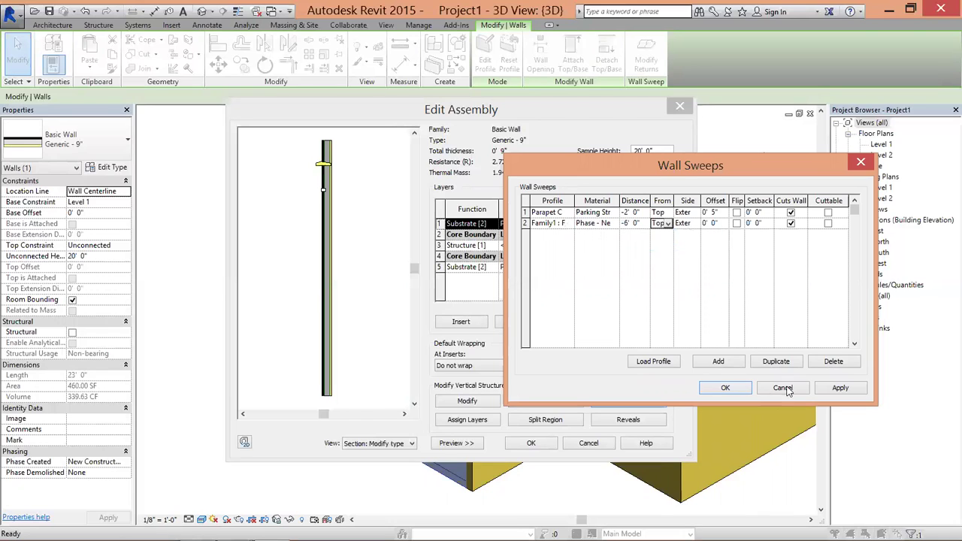
click(833, 390)
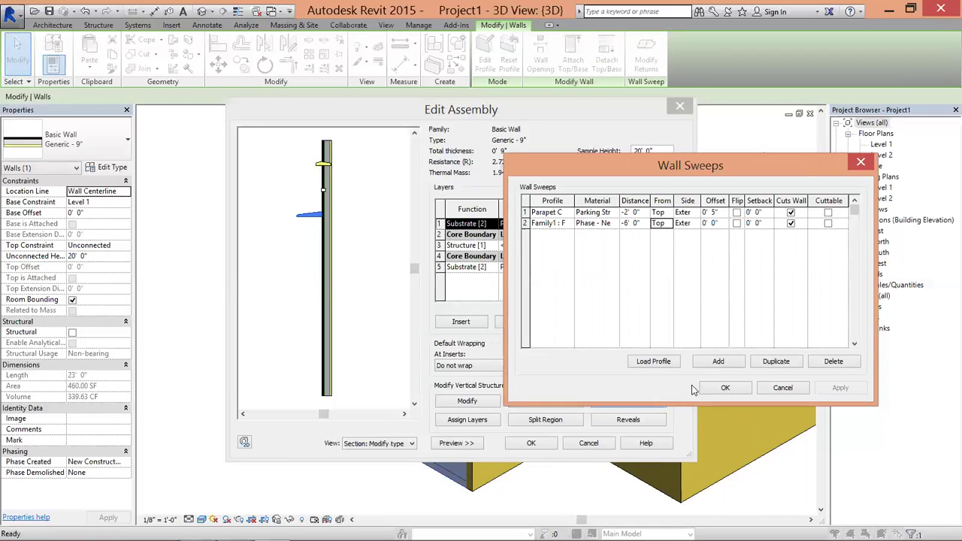
Step: Set the sweep offset to -0' 4" and confirm through Wall Sweeps, Edit Assembly and Type Properties
click(714, 225)
text(4)
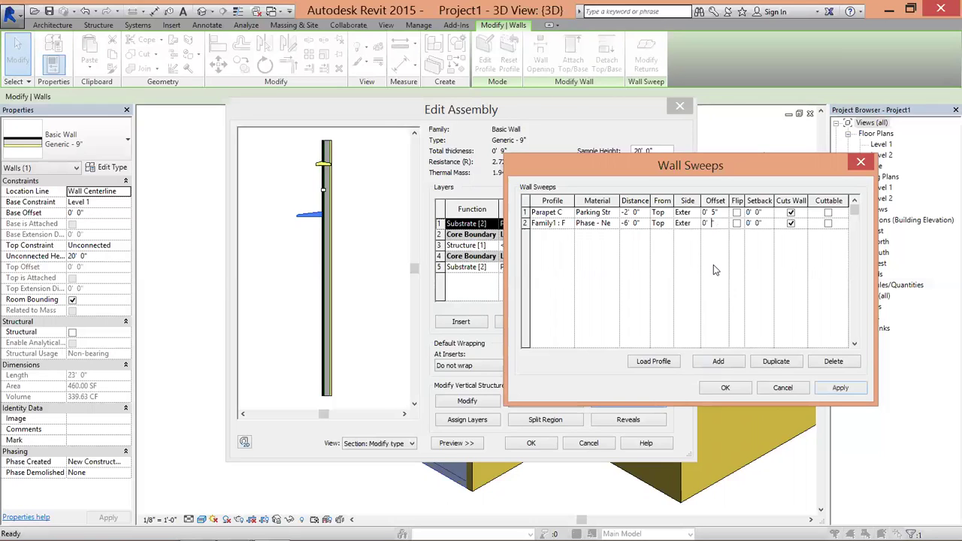
click(841, 388)
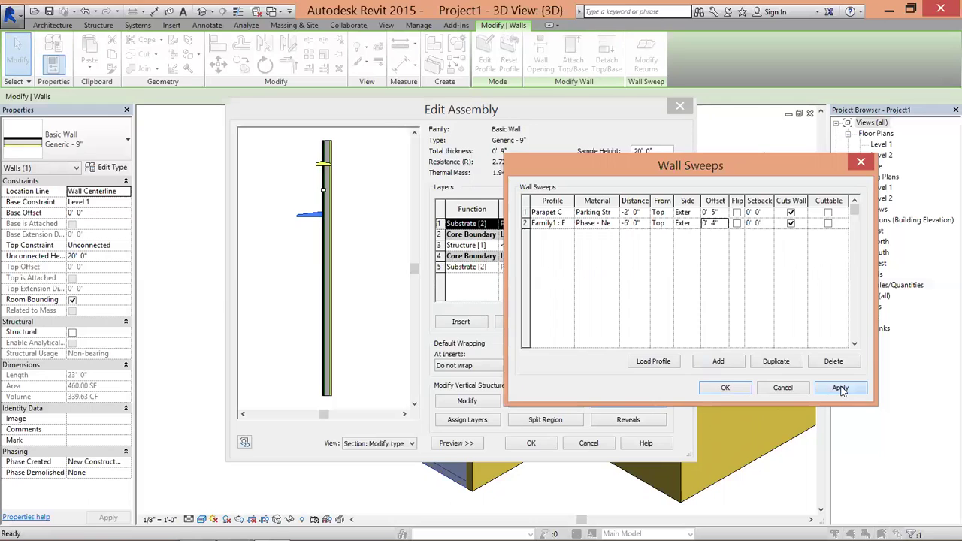
click(706, 226)
text(-)
click(837, 388)
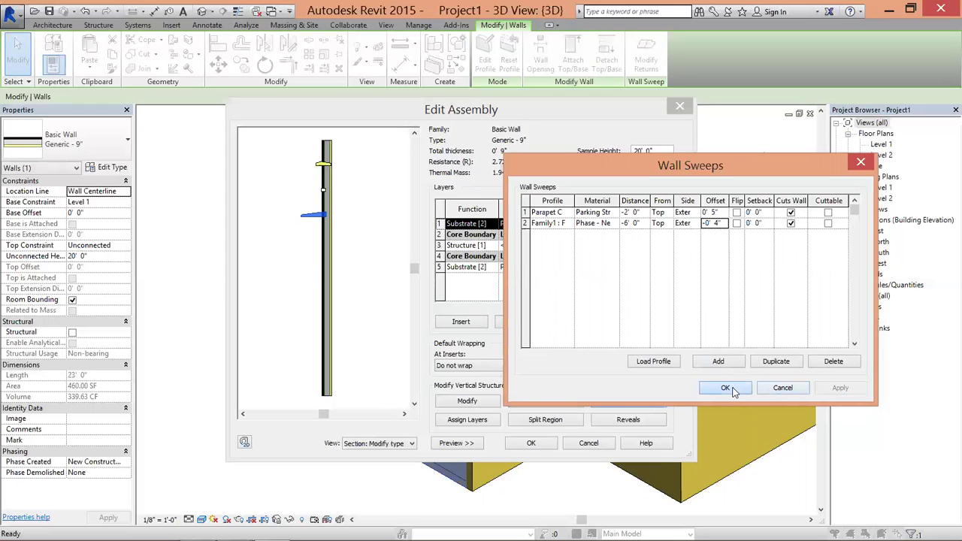
click(725, 388)
click(532, 444)
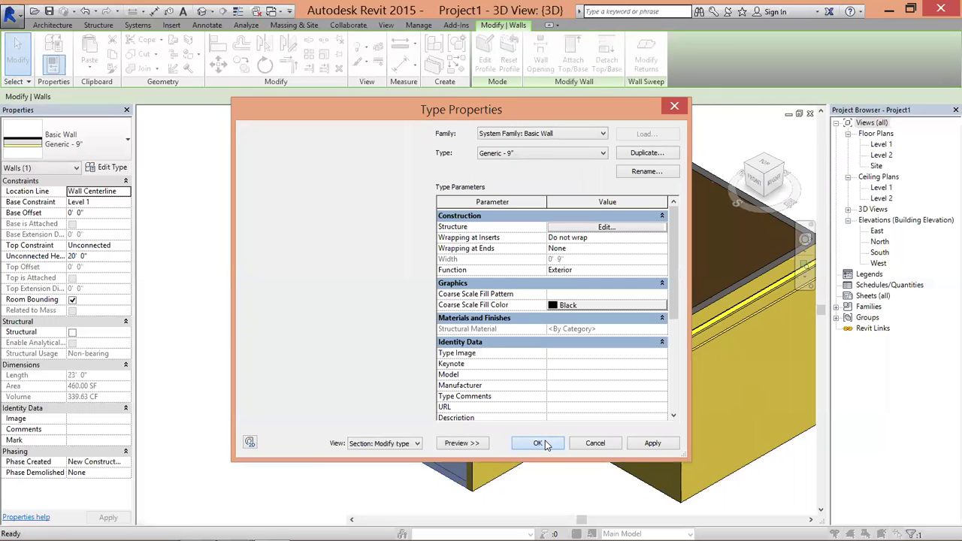
click(545, 443)
Step: Deselect the wall and open the Level 1 floor plan from the Project Browser
click(192, 217)
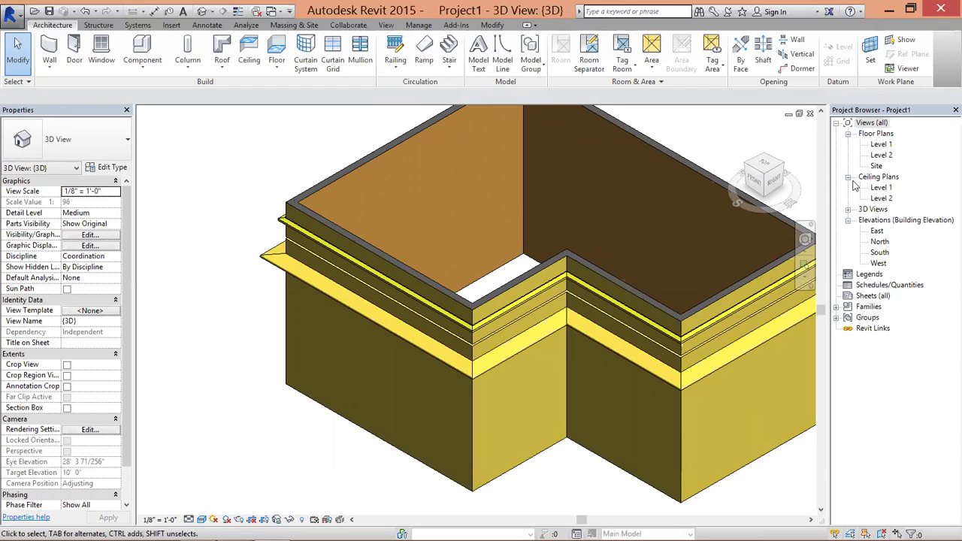
double_click(882, 144)
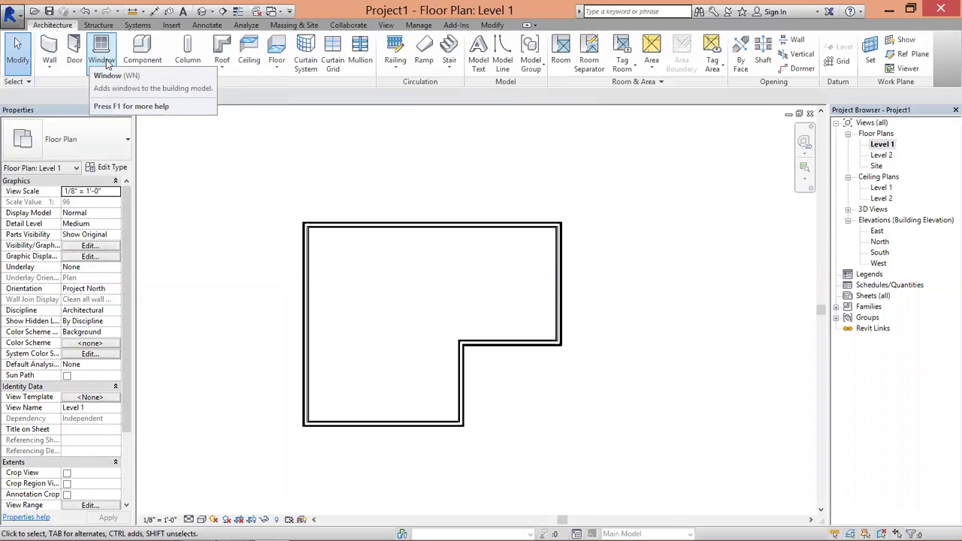
mouse_move(101, 55)
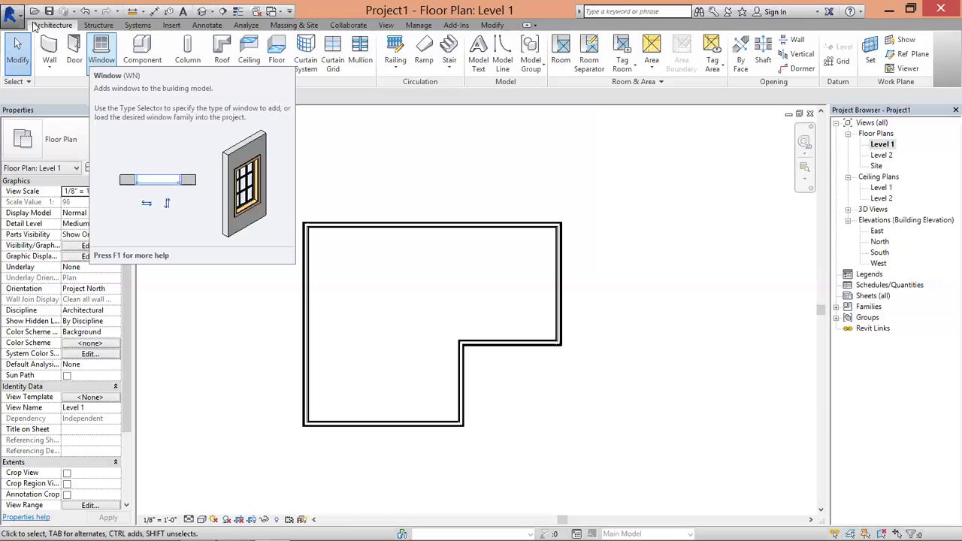
Step: Start the Door tool and review the available door types
click(82, 63)
click(83, 61)
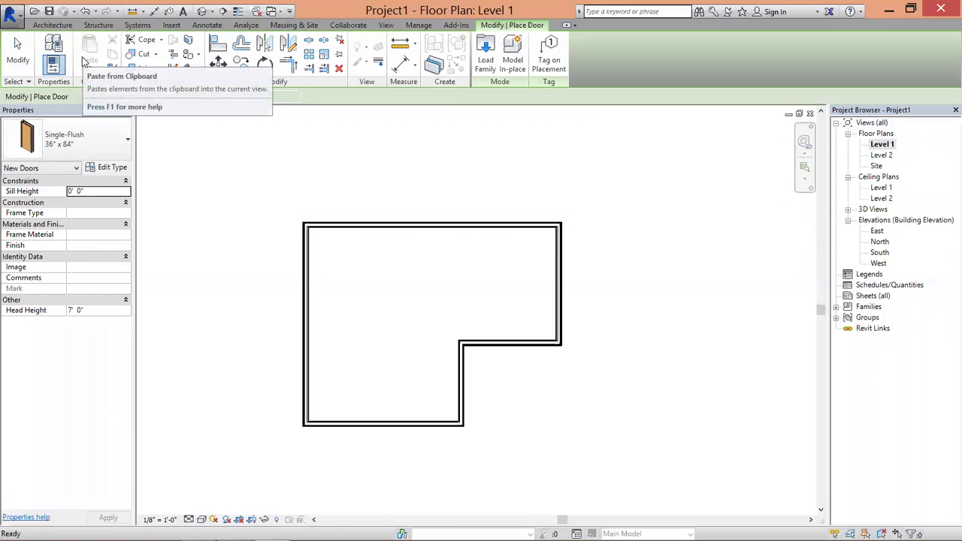
click(123, 137)
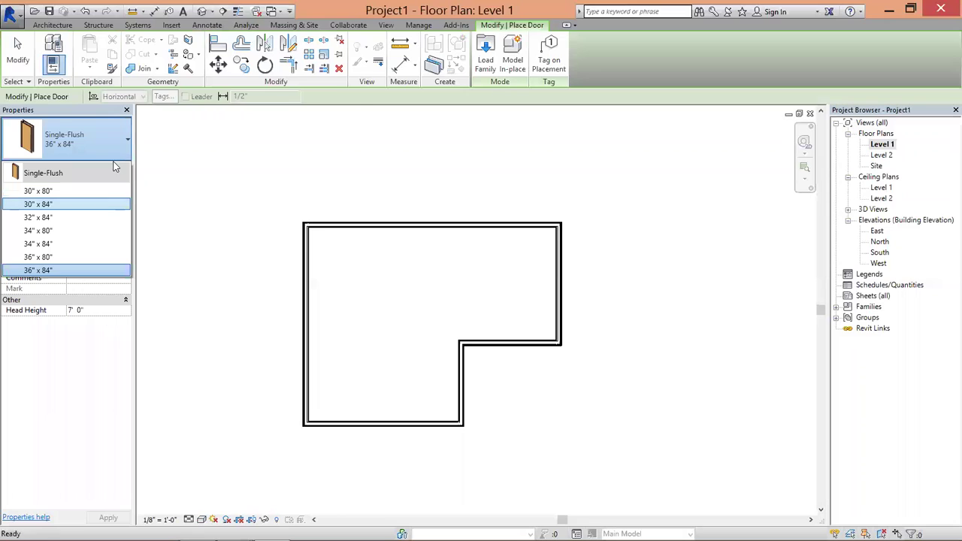
click(487, 68)
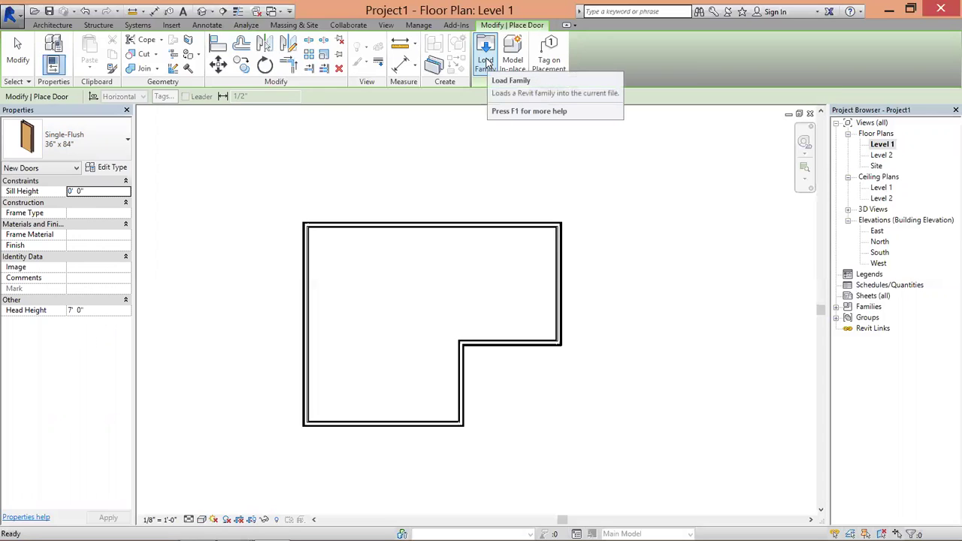
Step: Load the Double-Glass 2 door family from the Doors library folder
click(485, 61)
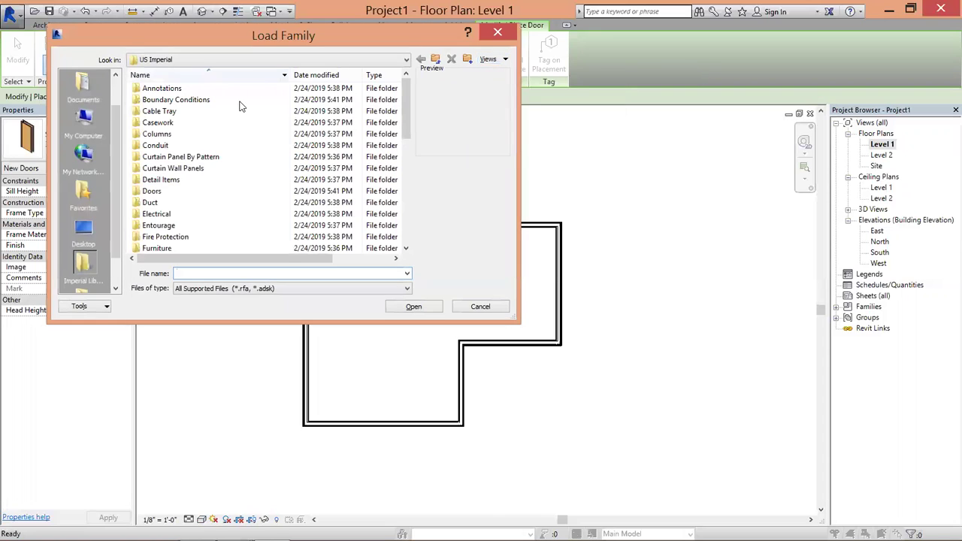
double_click(162, 192)
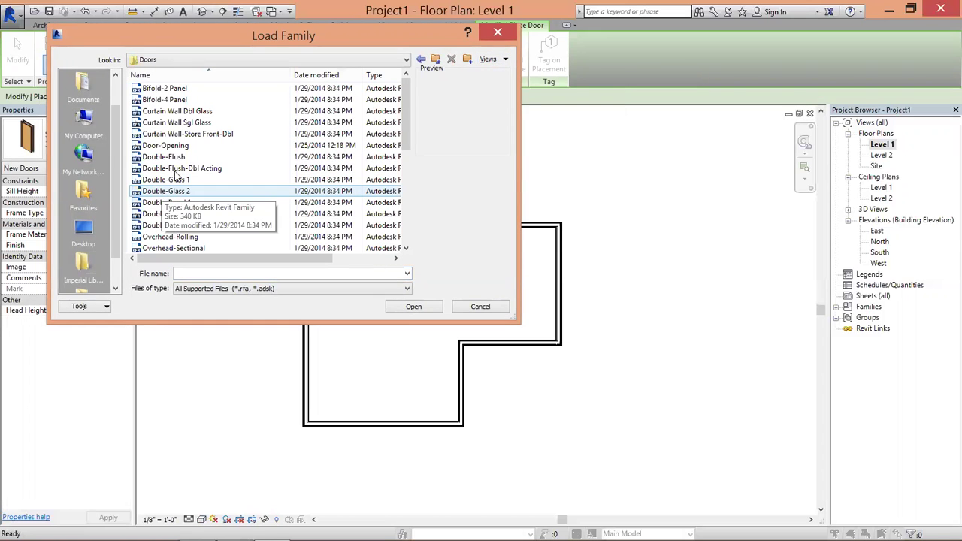
click(192, 89)
key(Down)
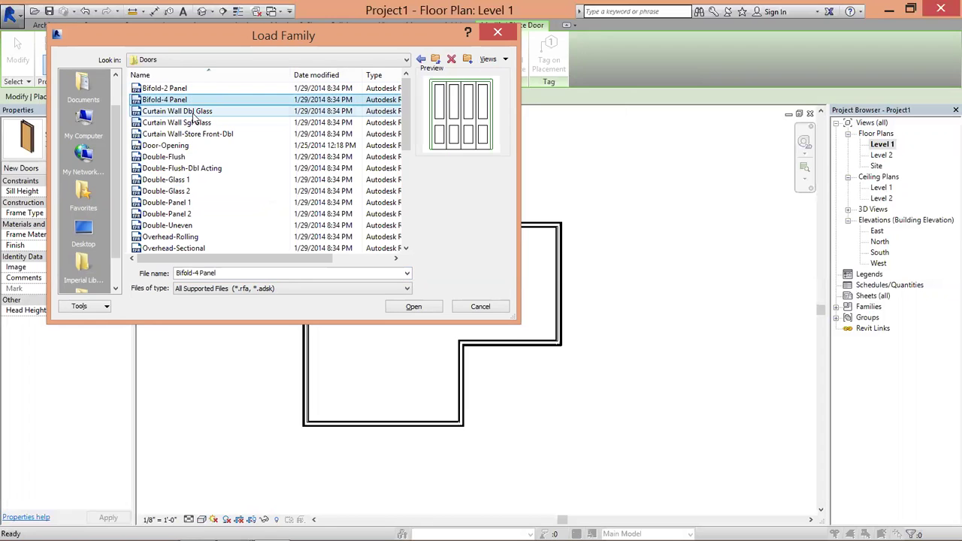
key(Down)
key(Down)
key(Down)
click(190, 147)
click(185, 157)
click(184, 168)
click(181, 183)
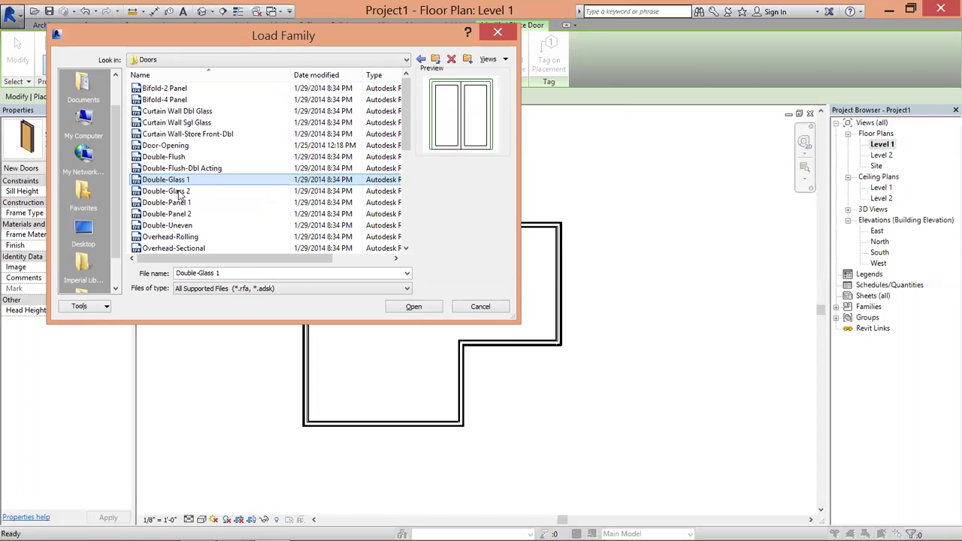
click(180, 193)
key(Down)
key(Down)
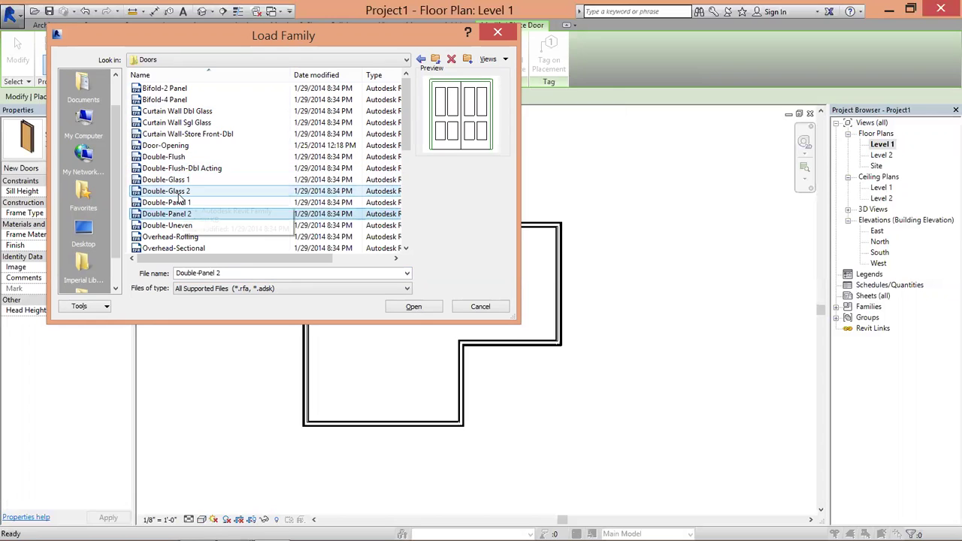
click(179, 193)
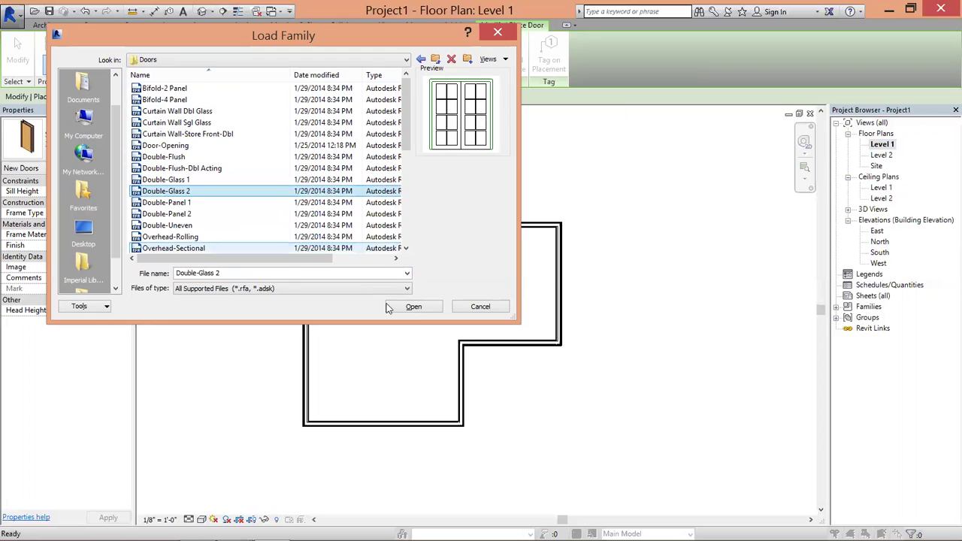
click(415, 307)
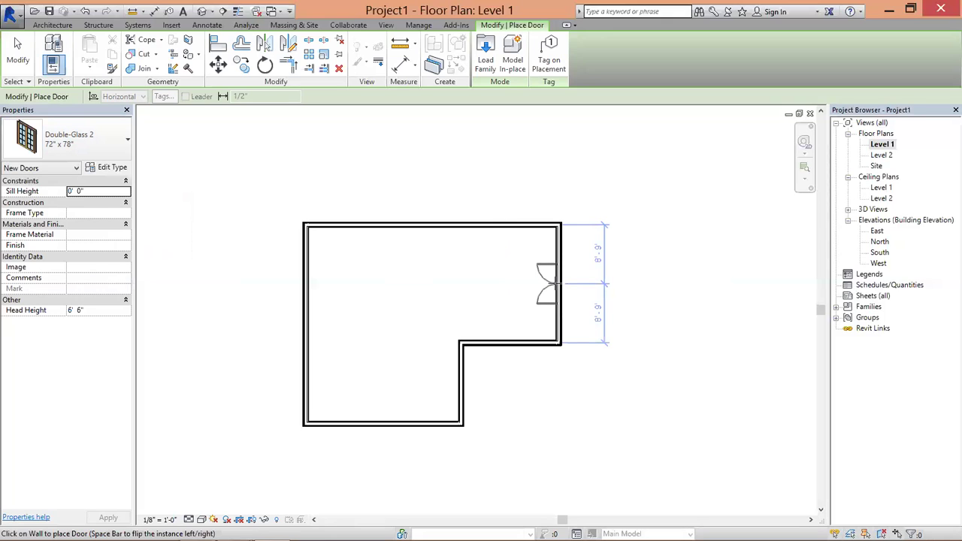
Step: Place a Double-Glass 2 72" x 78" door in the east wall and exit placement
click(556, 285)
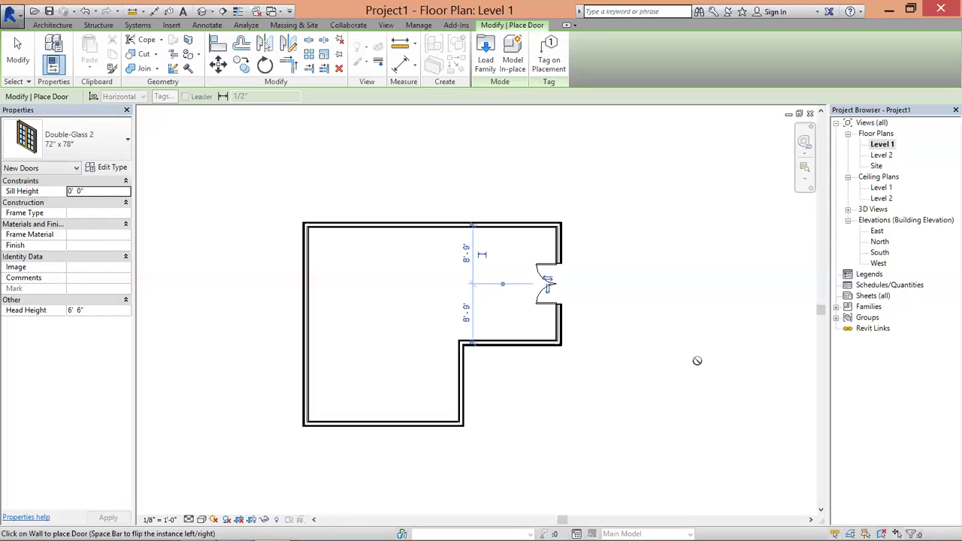
right_click(711, 304)
click(742, 311)
right_click(723, 298)
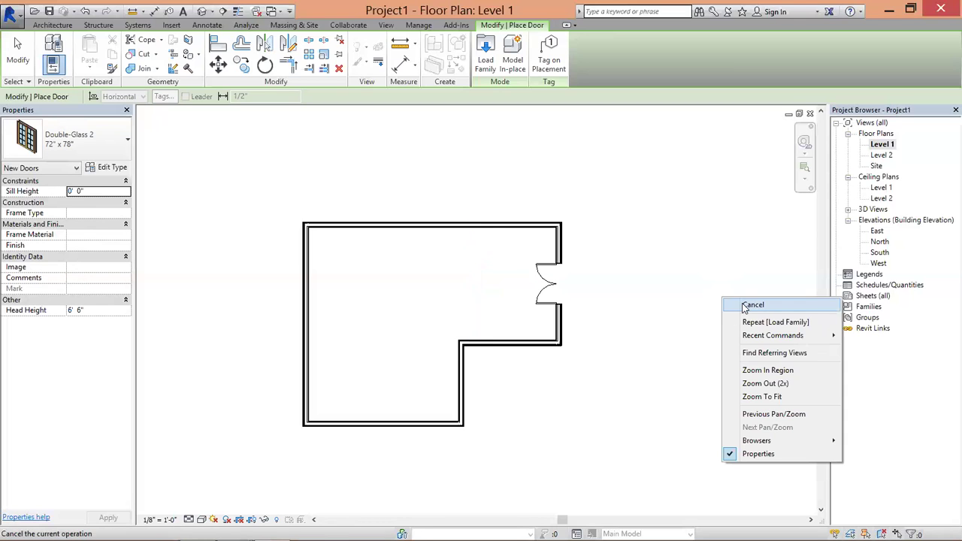
key(Escape)
key(Escape)
Step: Keep the door swinging into the room and position it 9' 0" from the upper wall
click(541, 288)
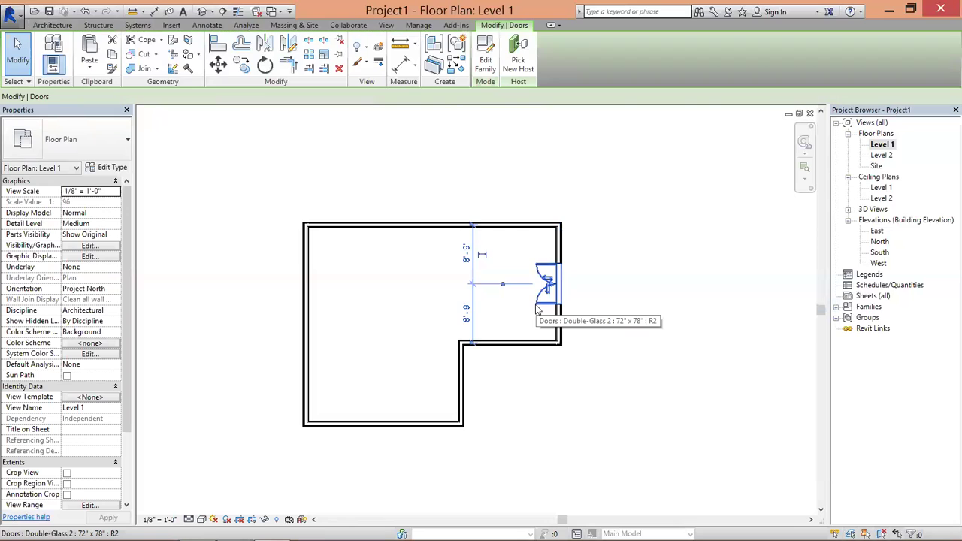
scroll(543, 289, up, 1)
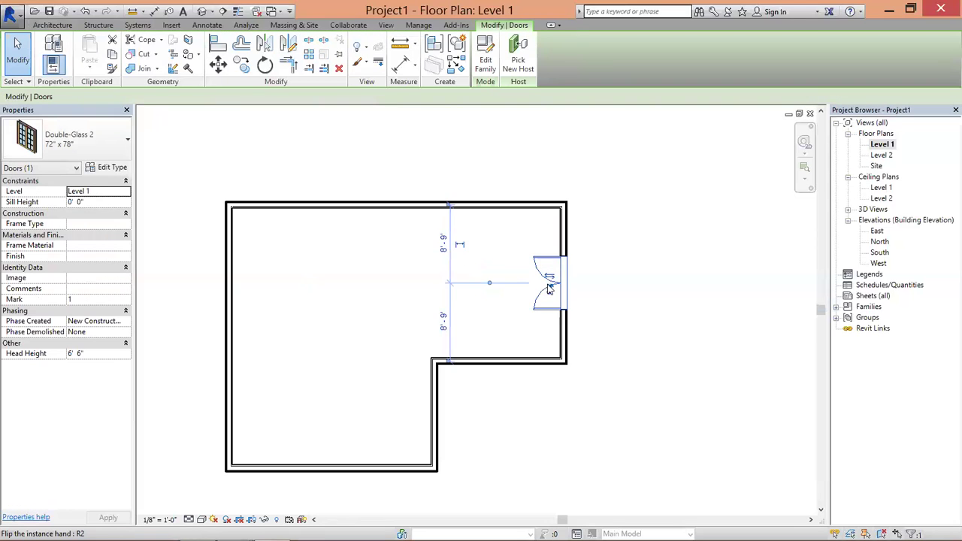
scroll(551, 289, up, 2)
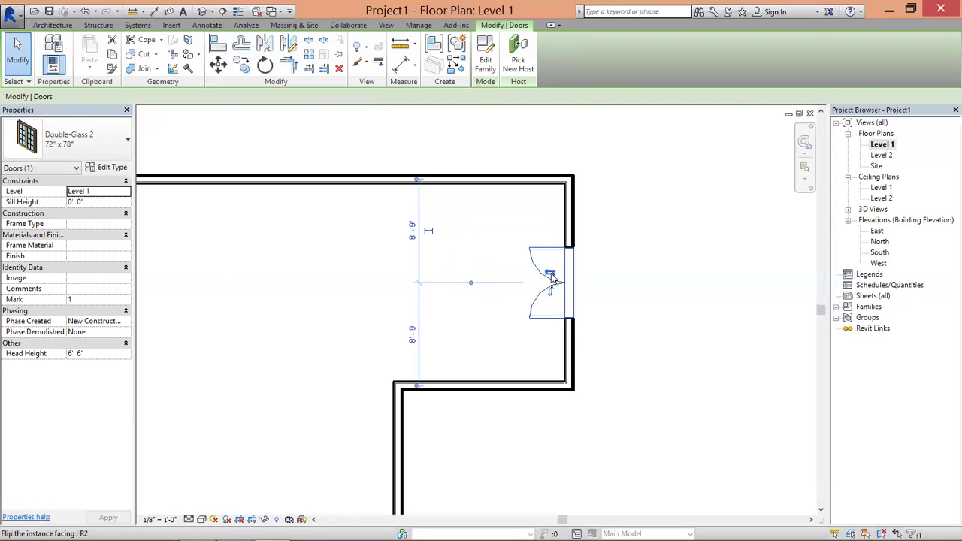
click(550, 276)
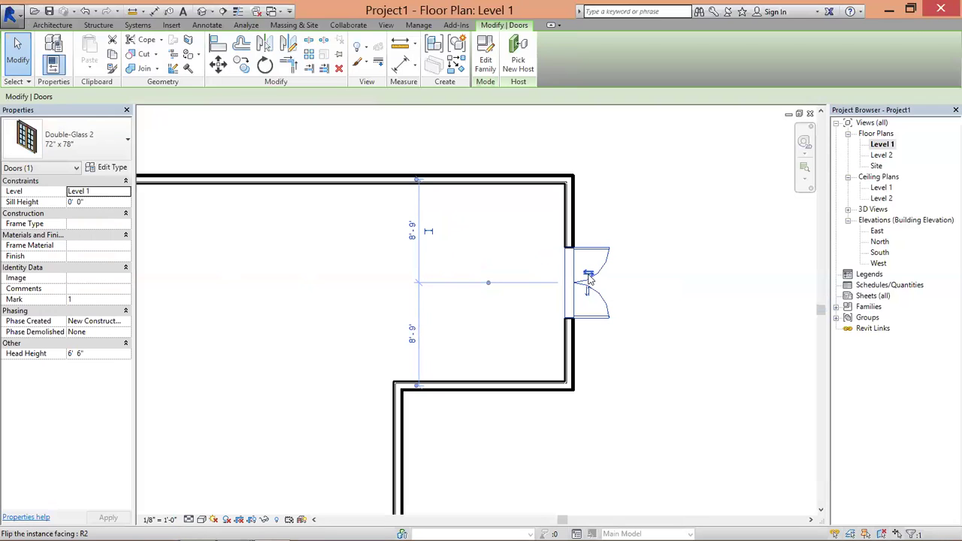
key(space)
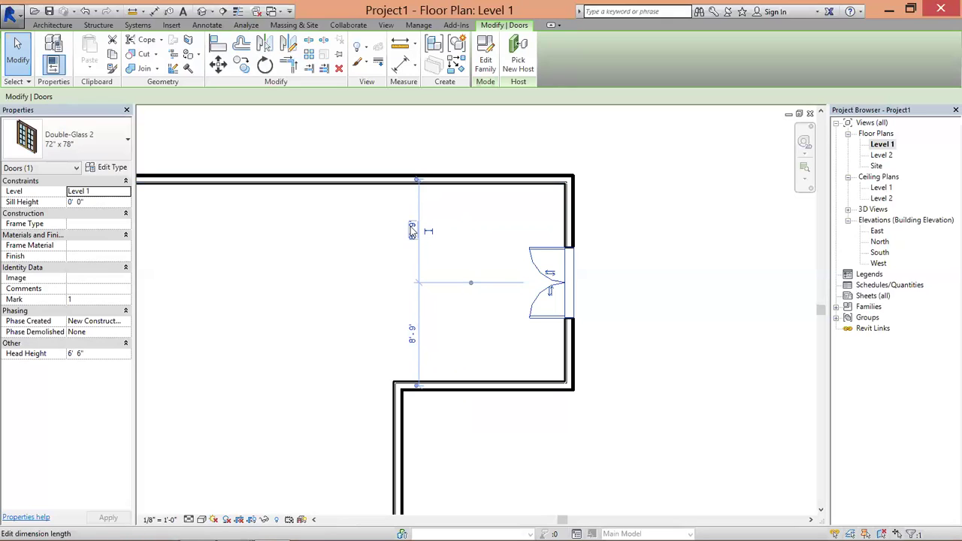
click(411, 228)
text(9)
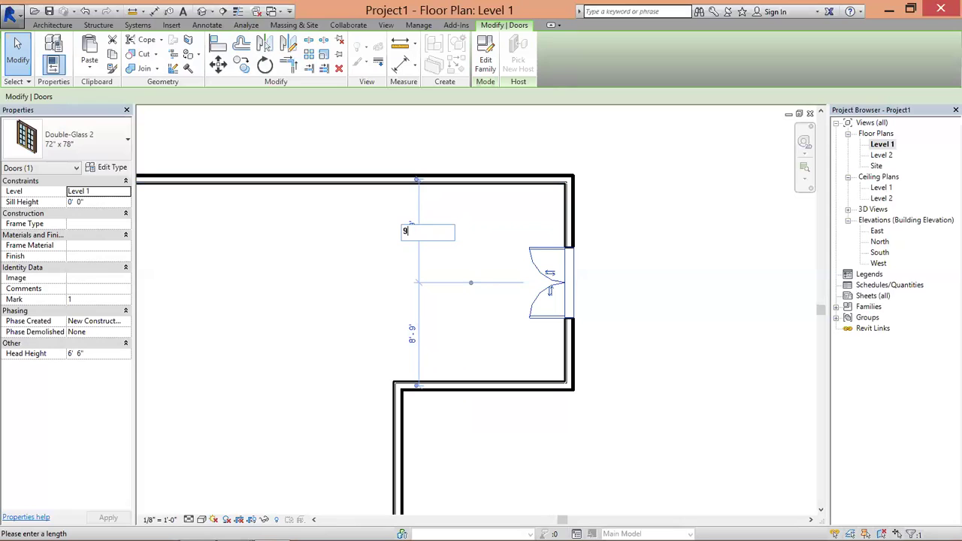
key(Return)
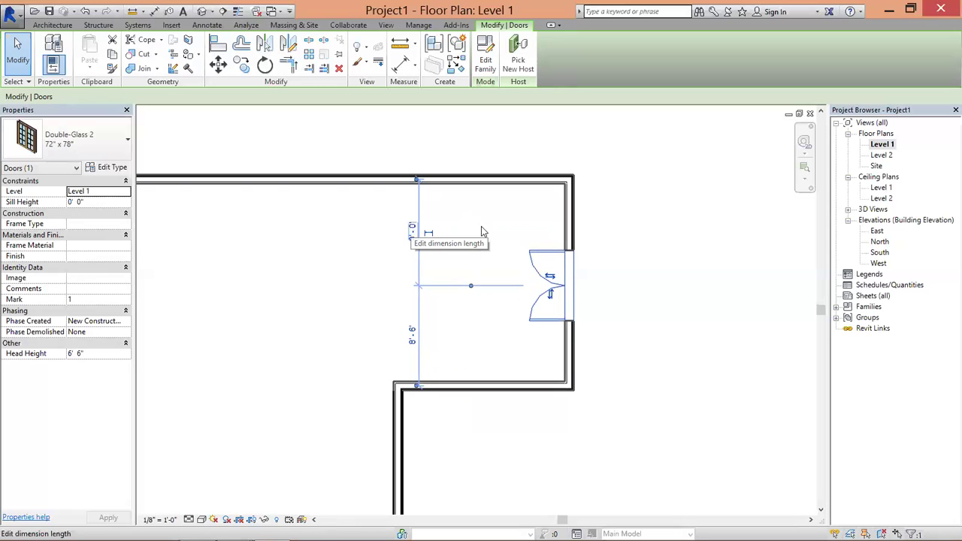
click(679, 233)
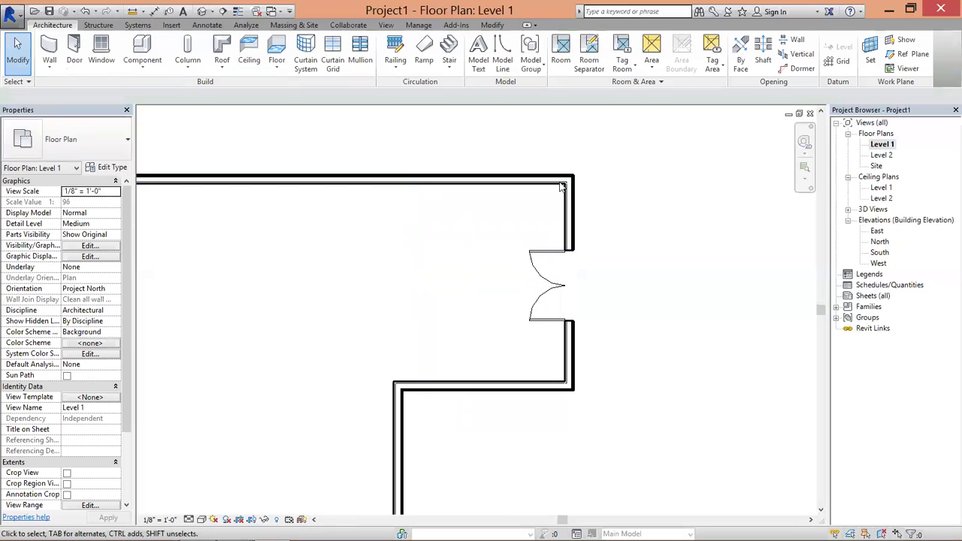
Step: Show the East elevation in Realistic visual style, then select the Level 1 floor plan
click(203, 12)
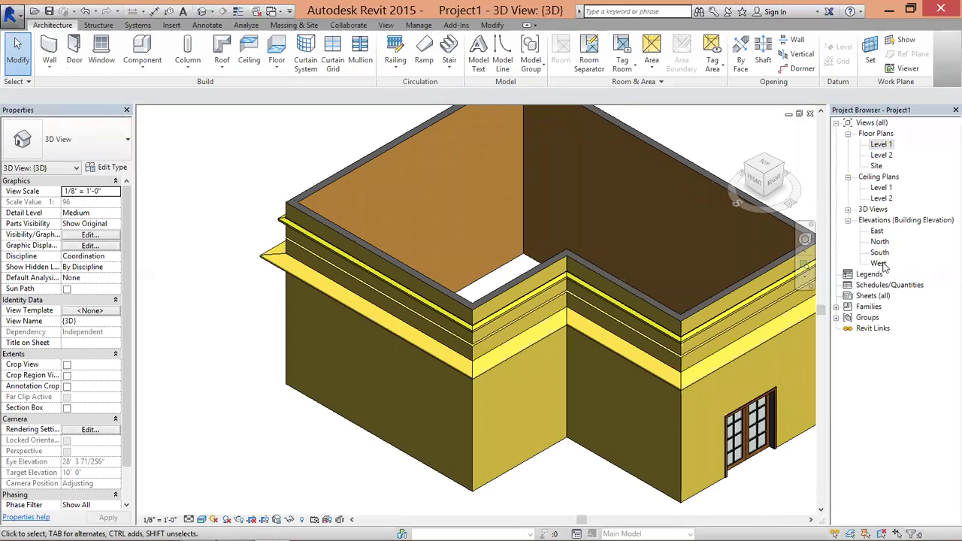
double_click(878, 232)
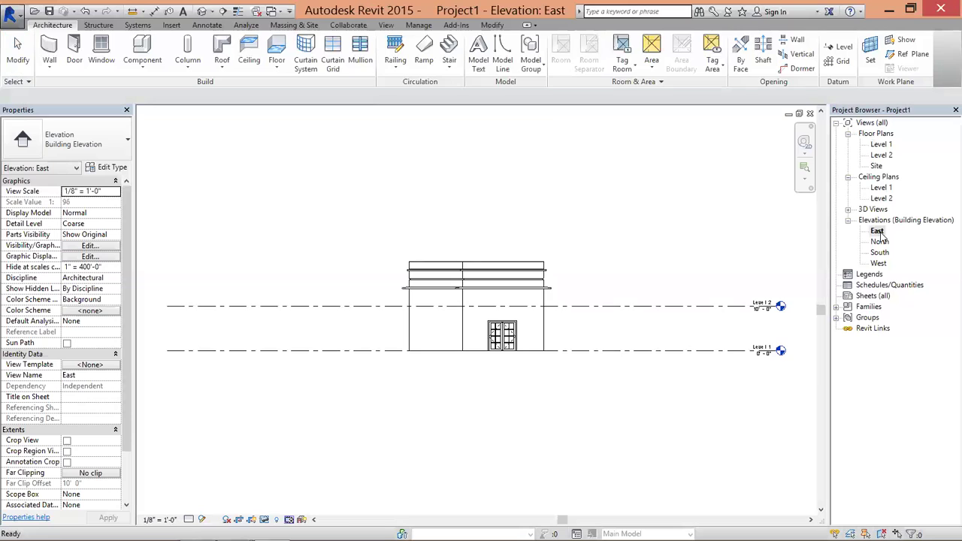
scroll(467, 345, up, 2)
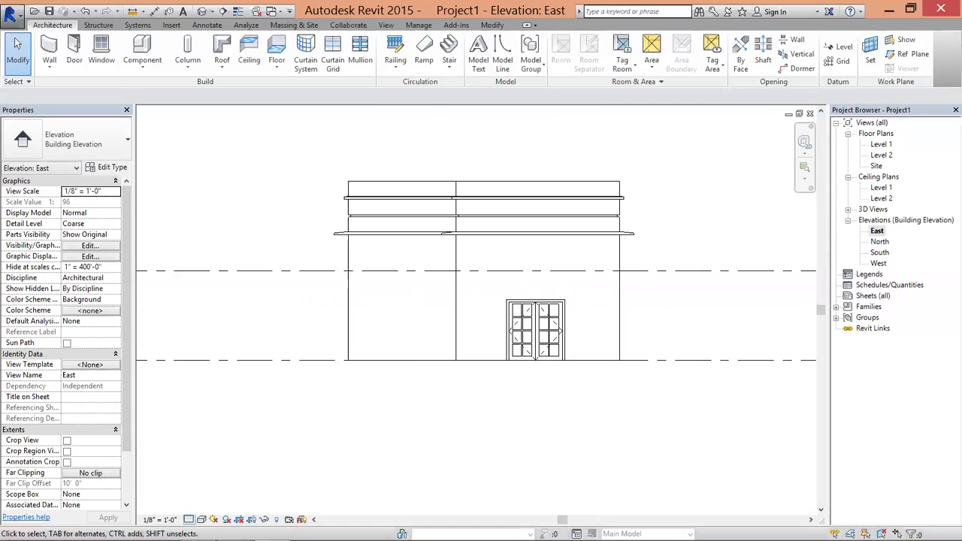
click(202, 520)
click(235, 495)
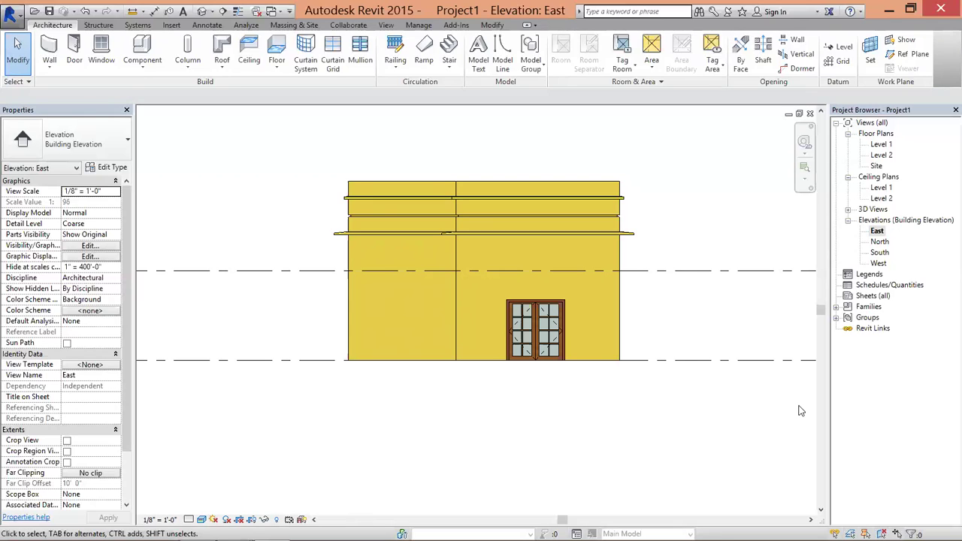
click(881, 145)
Step: Open the Level 1 plan and start placing windows, keeping the 36" x 48" size
double_click(881, 144)
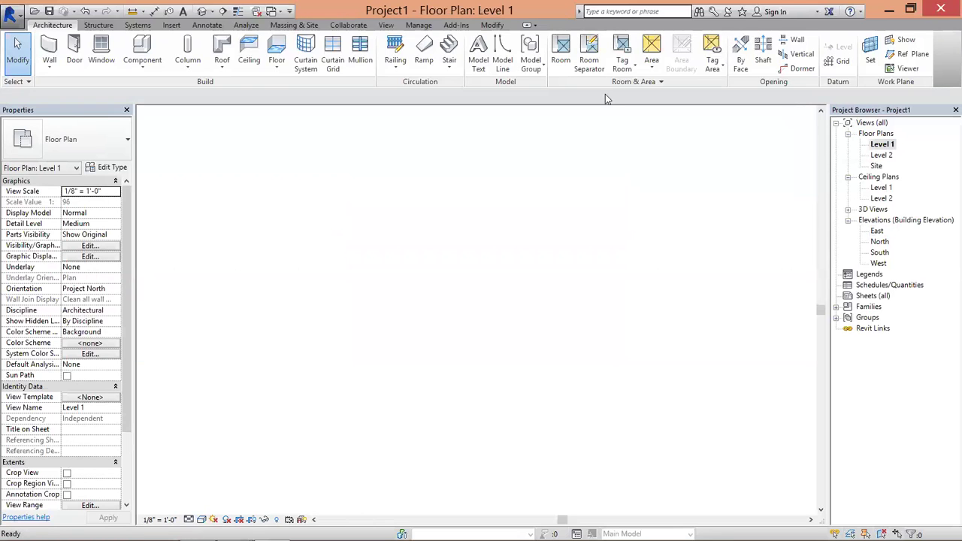
click(111, 50)
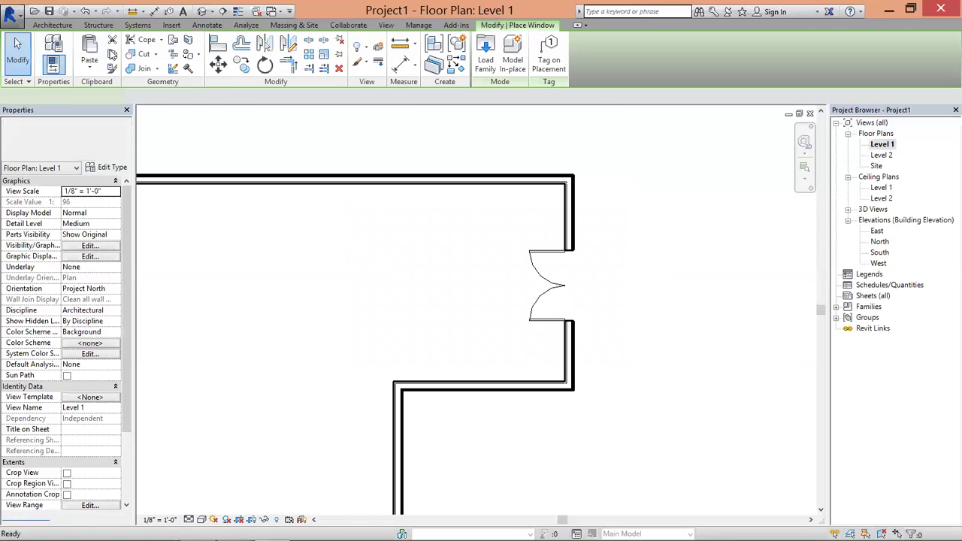
click(112, 143)
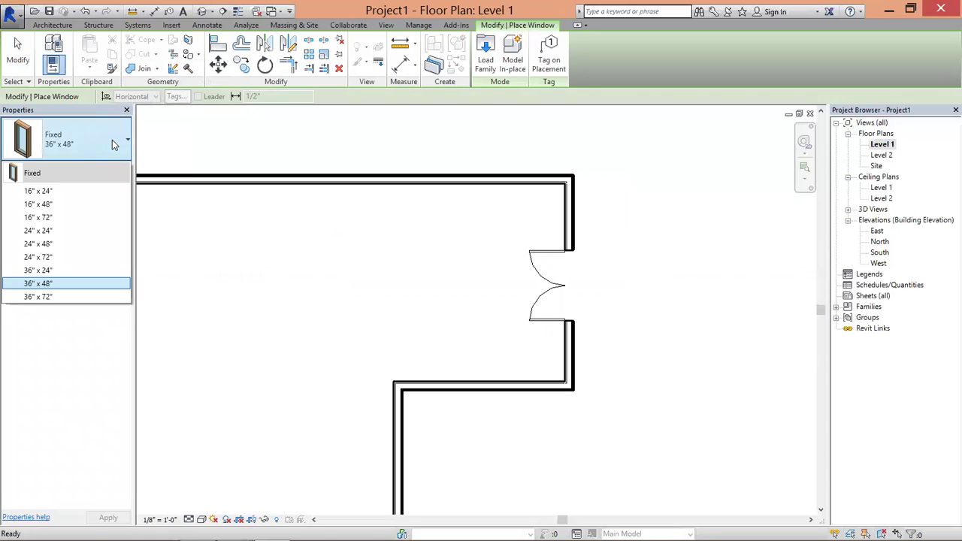
click(112, 140)
Step: Load the Casement 3x3 with Trim family from the Windows library folder
click(485, 60)
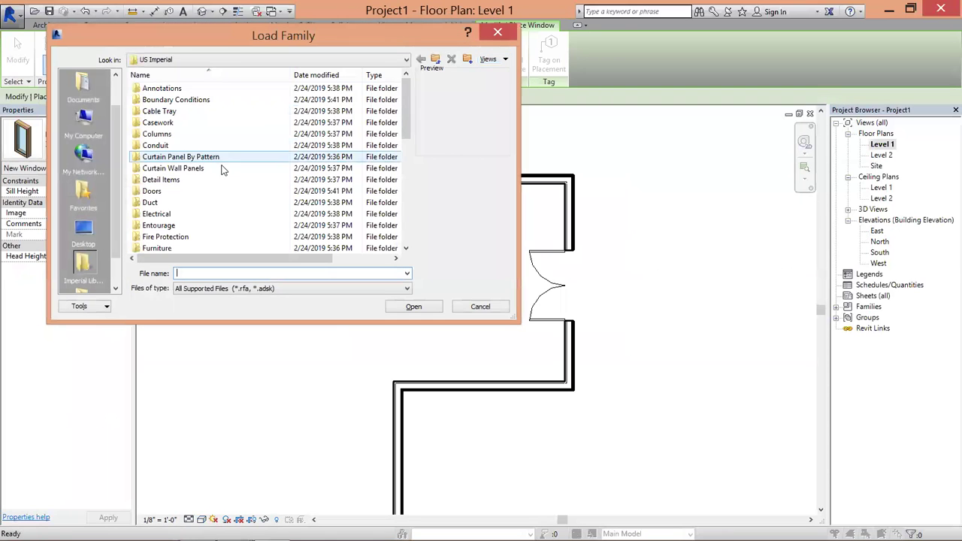
scroll(198, 174, down, 7)
scroll(200, 179, down, 2)
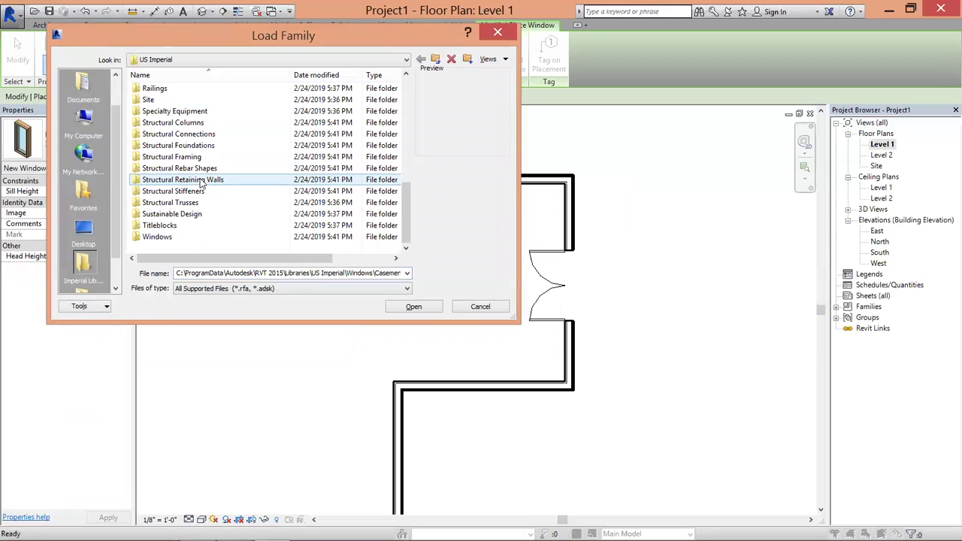
double_click(188, 236)
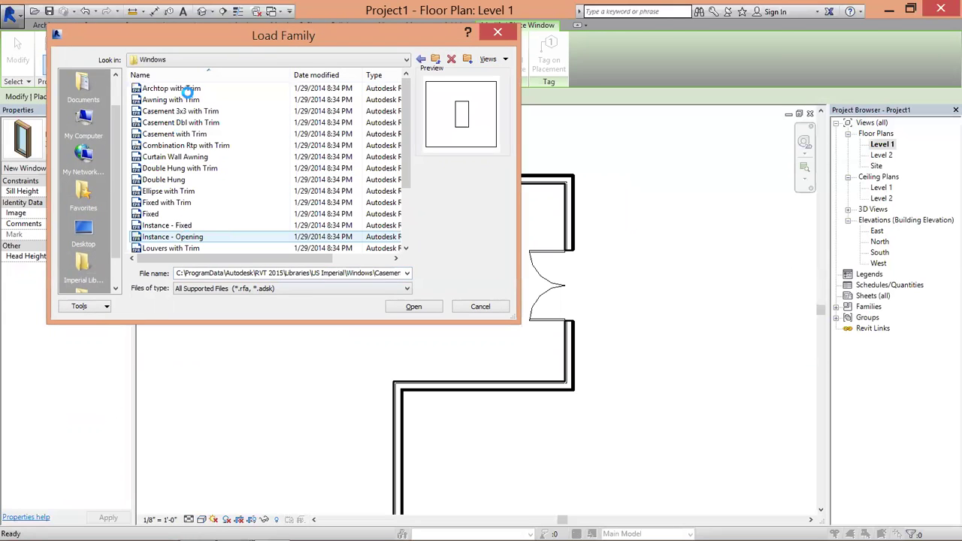
click(189, 90)
right_drag(189, 90, 191, 92)
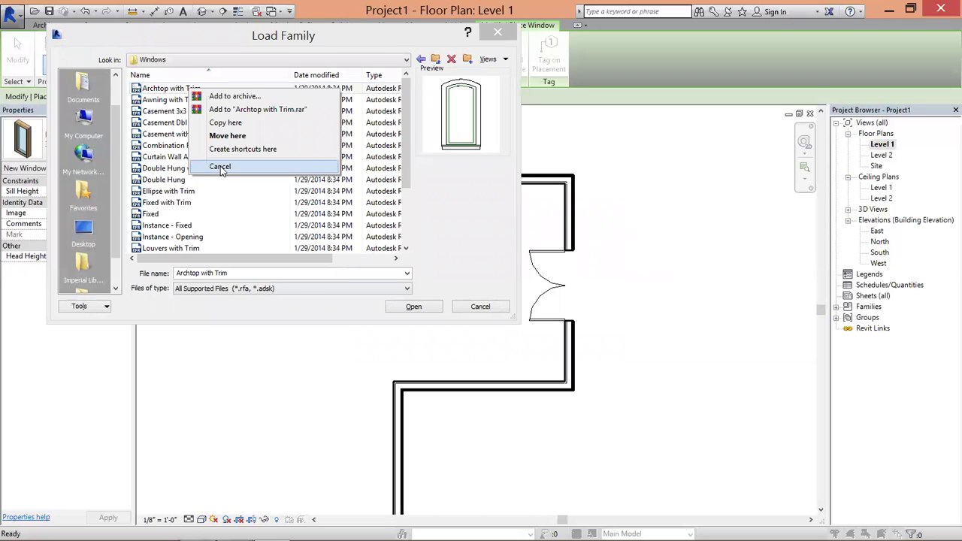
click(221, 167)
click(172, 100)
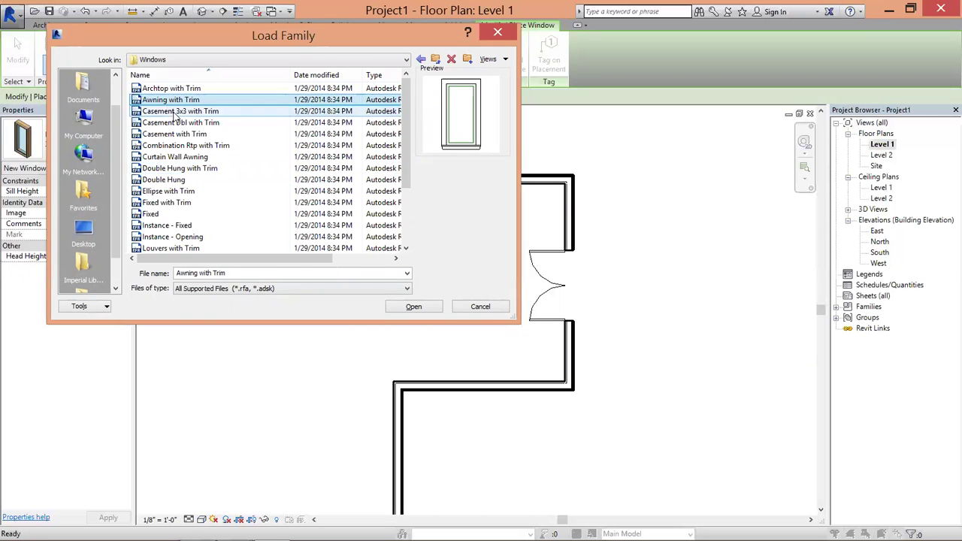
click(175, 111)
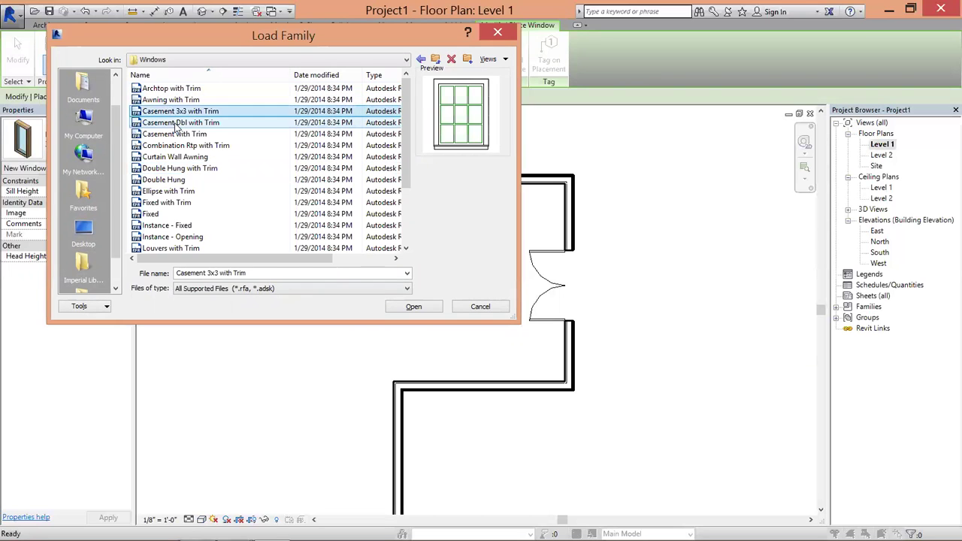
click(416, 307)
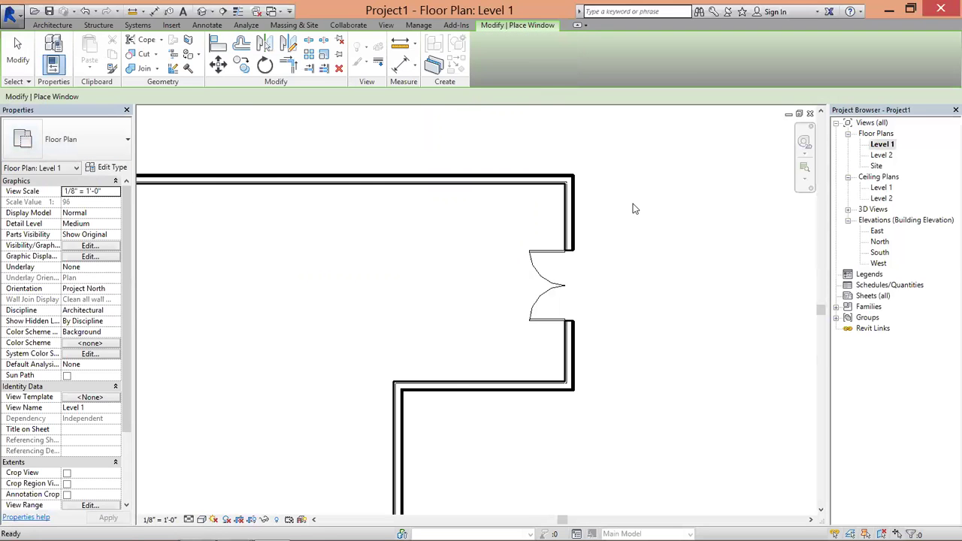
scroll(633, 204, down, 2)
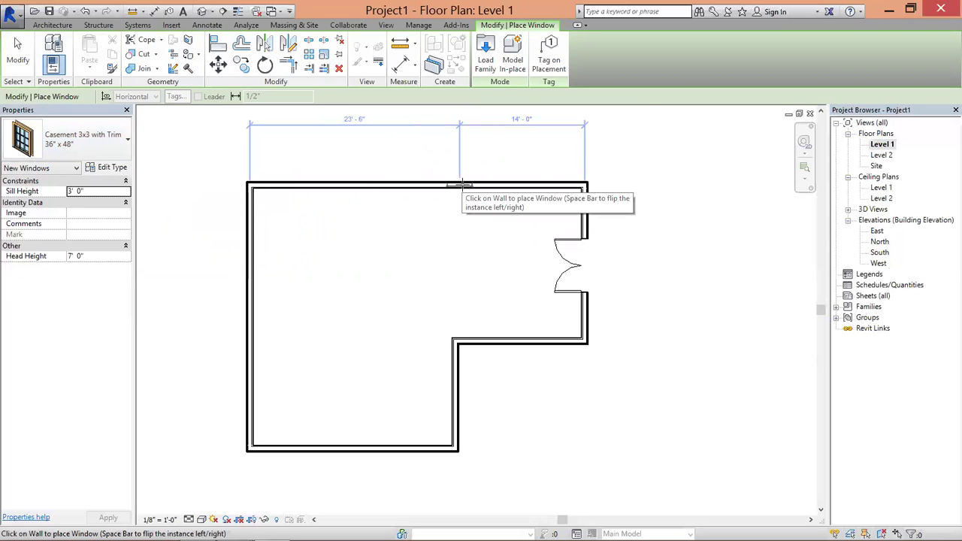
Step: Place 36" x 48" Casement windows in the top wall and the east wall above and below the door, then cancel placement
scroll(462, 184, up, 2)
click(487, 184)
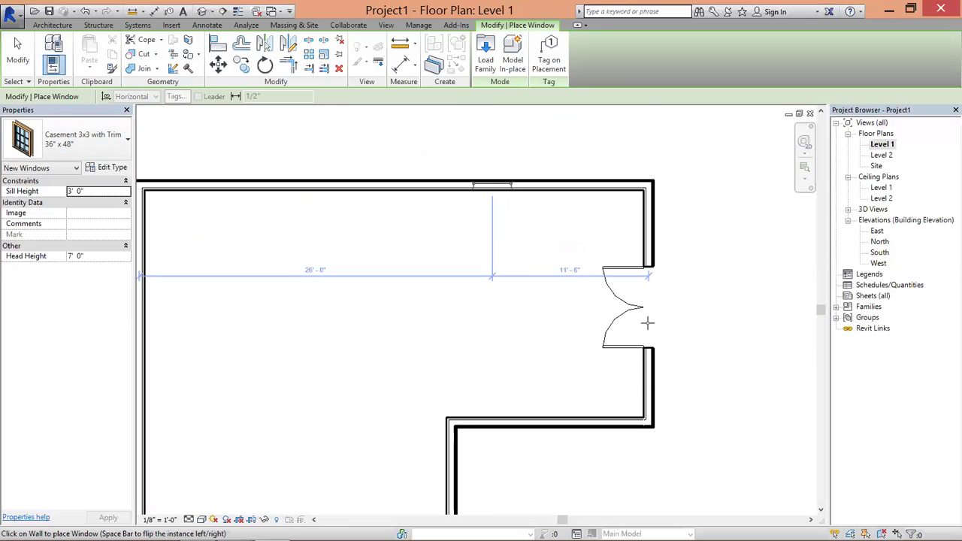
click(652, 389)
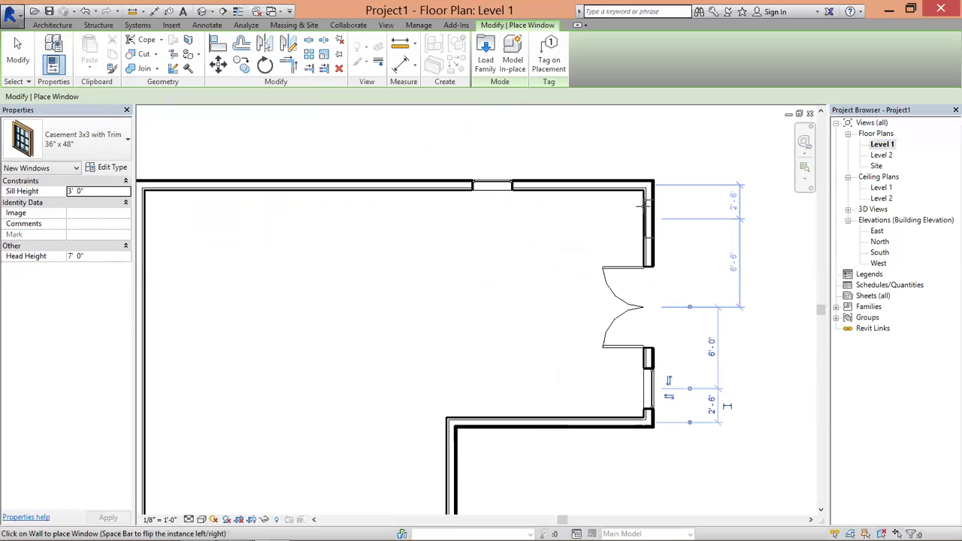
click(655, 230)
right_click(699, 217)
click(722, 224)
right_click(711, 223)
click(725, 225)
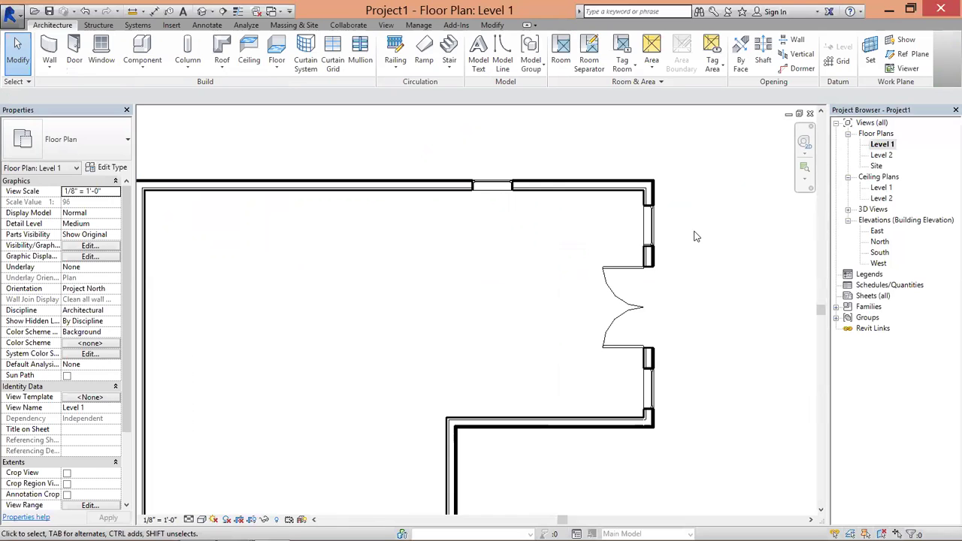
click(620, 274)
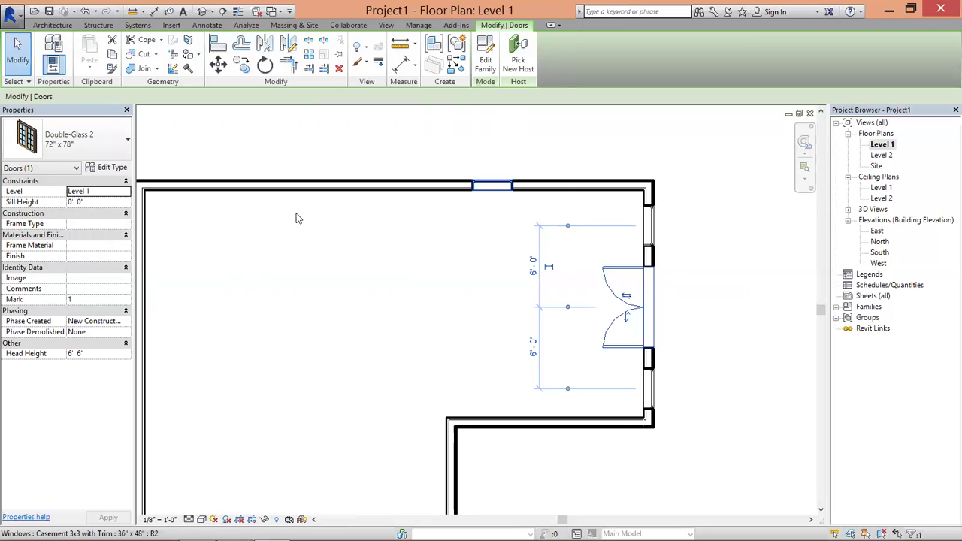
click(106, 168)
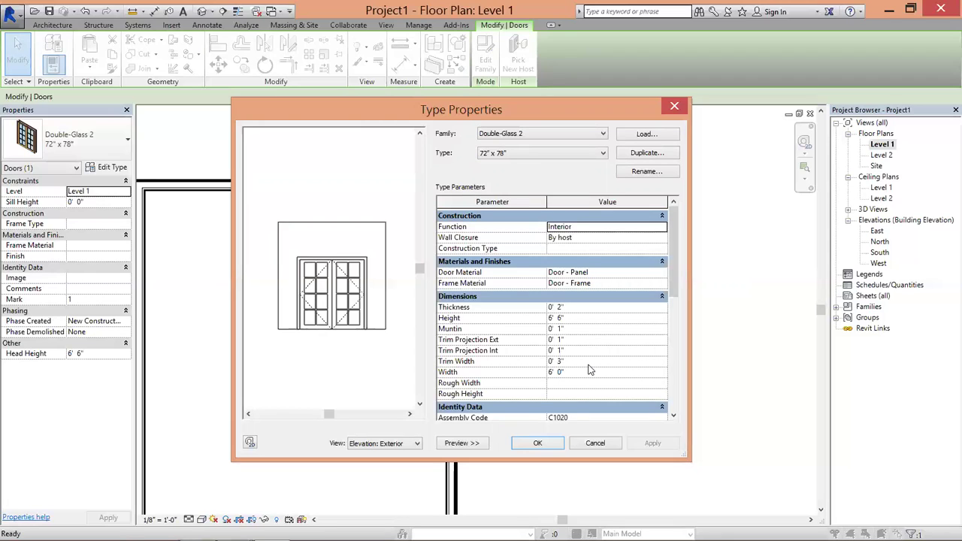
click(606, 274)
click(662, 273)
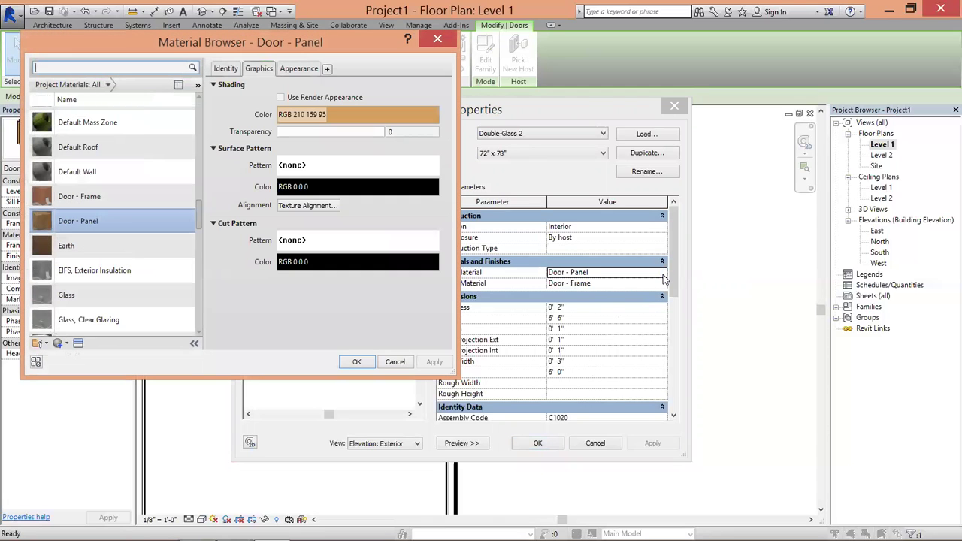
click(356, 363)
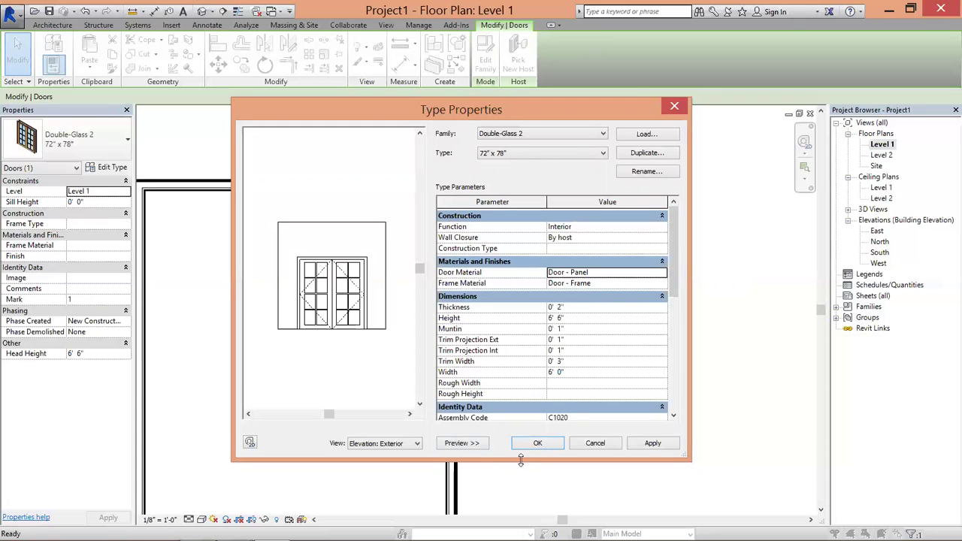
click(554, 447)
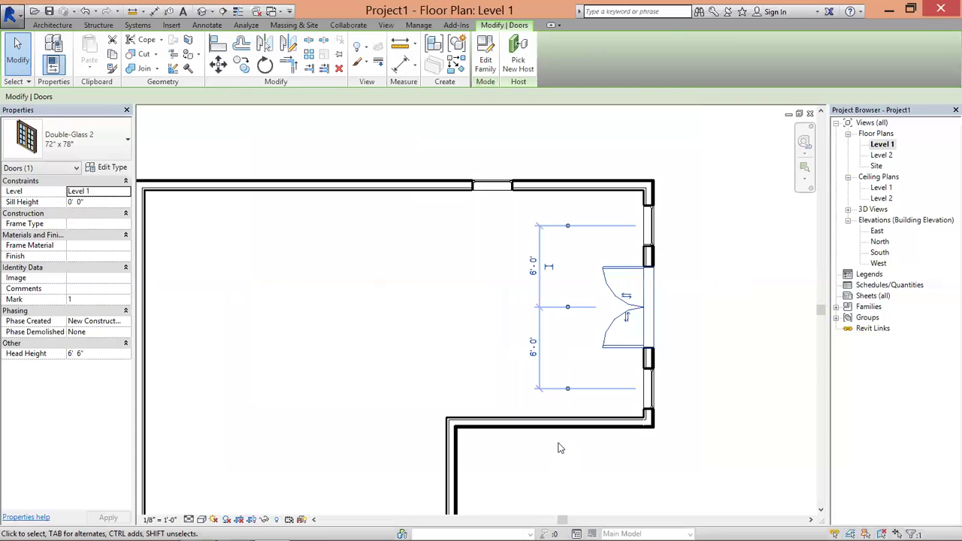
key(Escape)
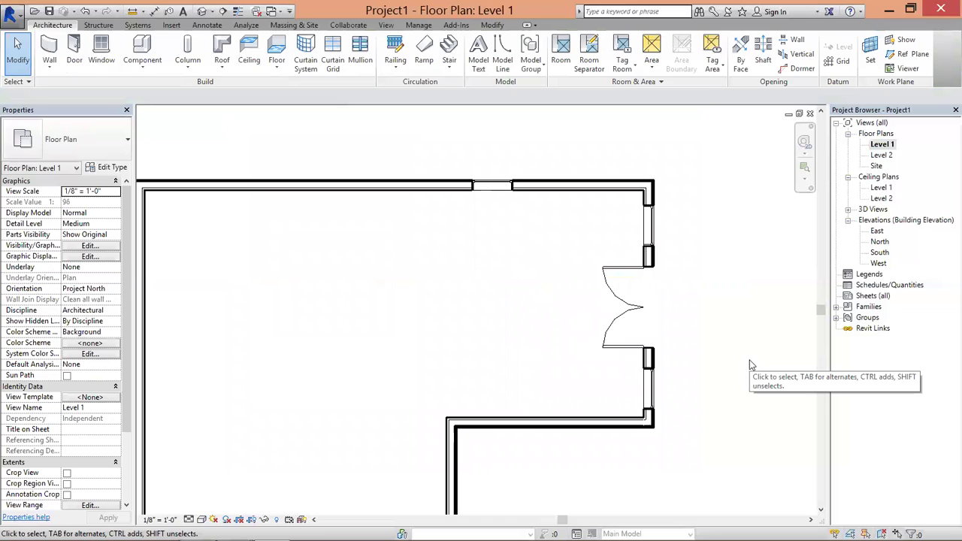